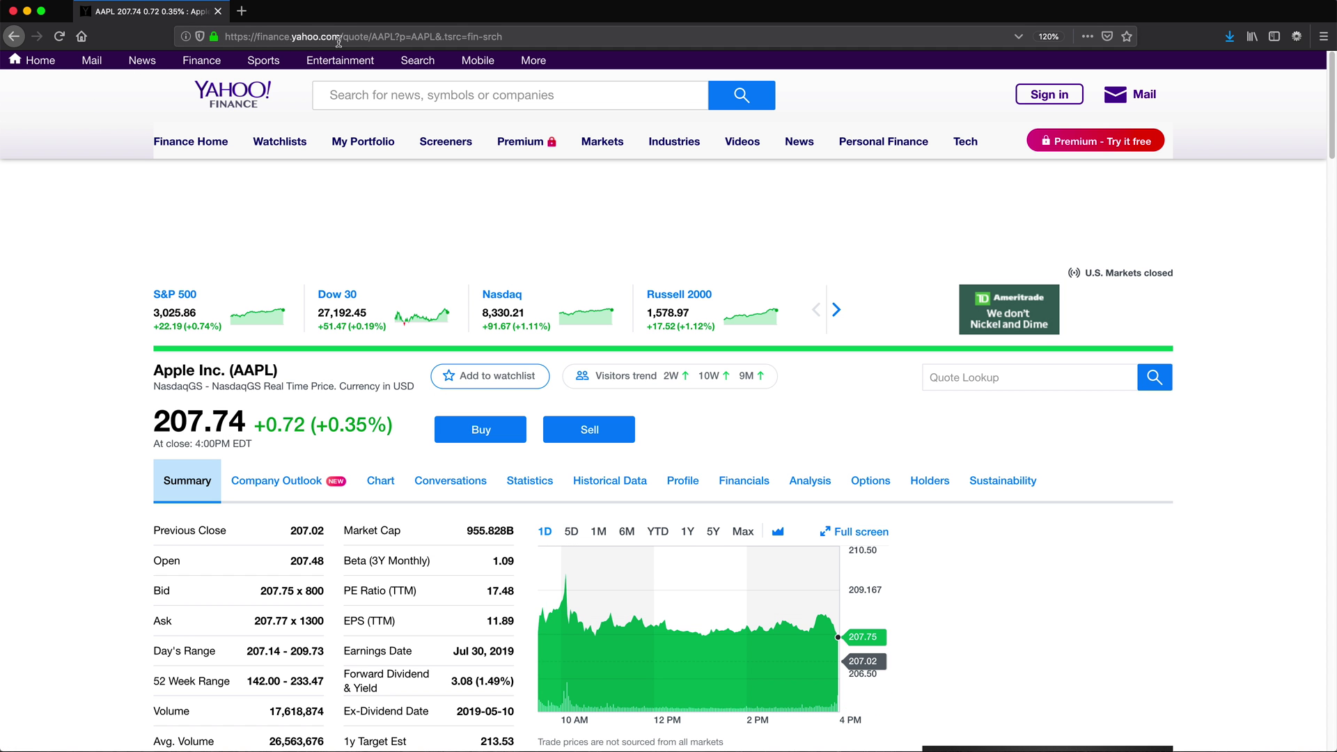
Examine the current Apple share price and the address of its quote page
click(385, 34)
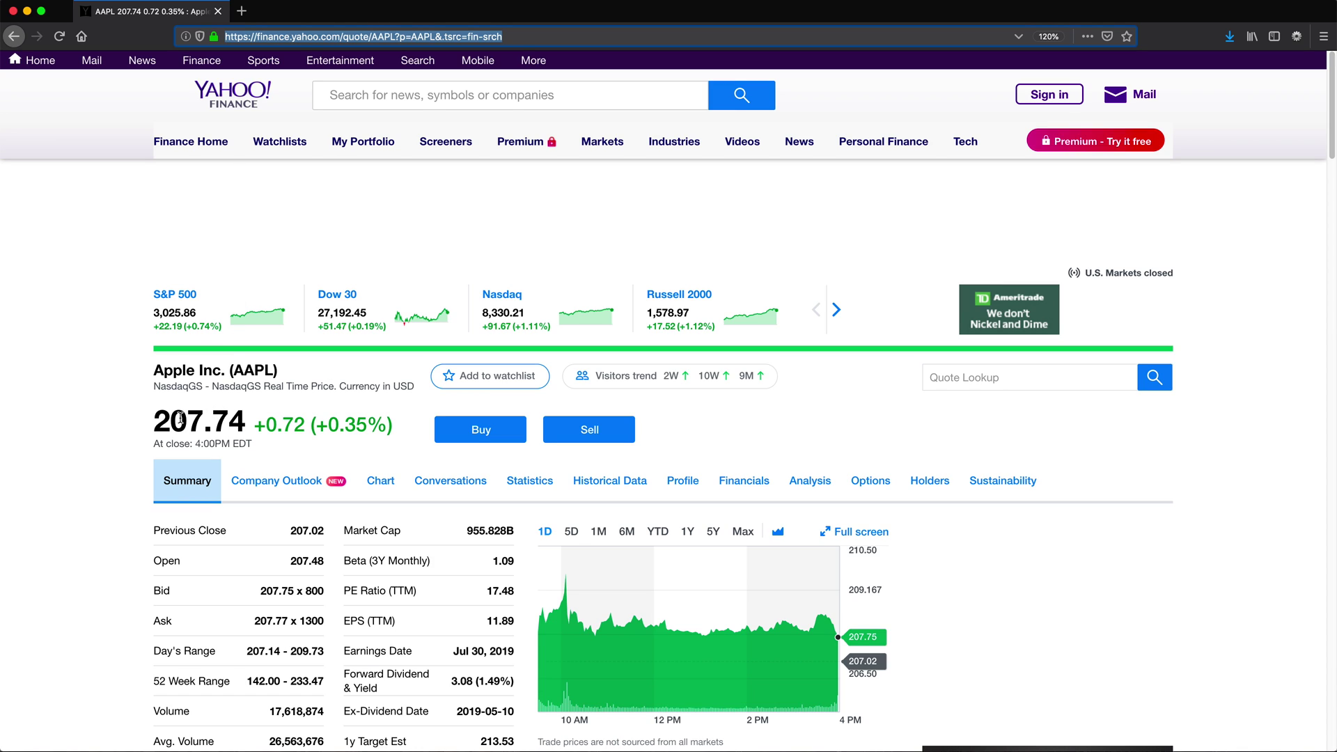
drag(155, 418, 252, 437)
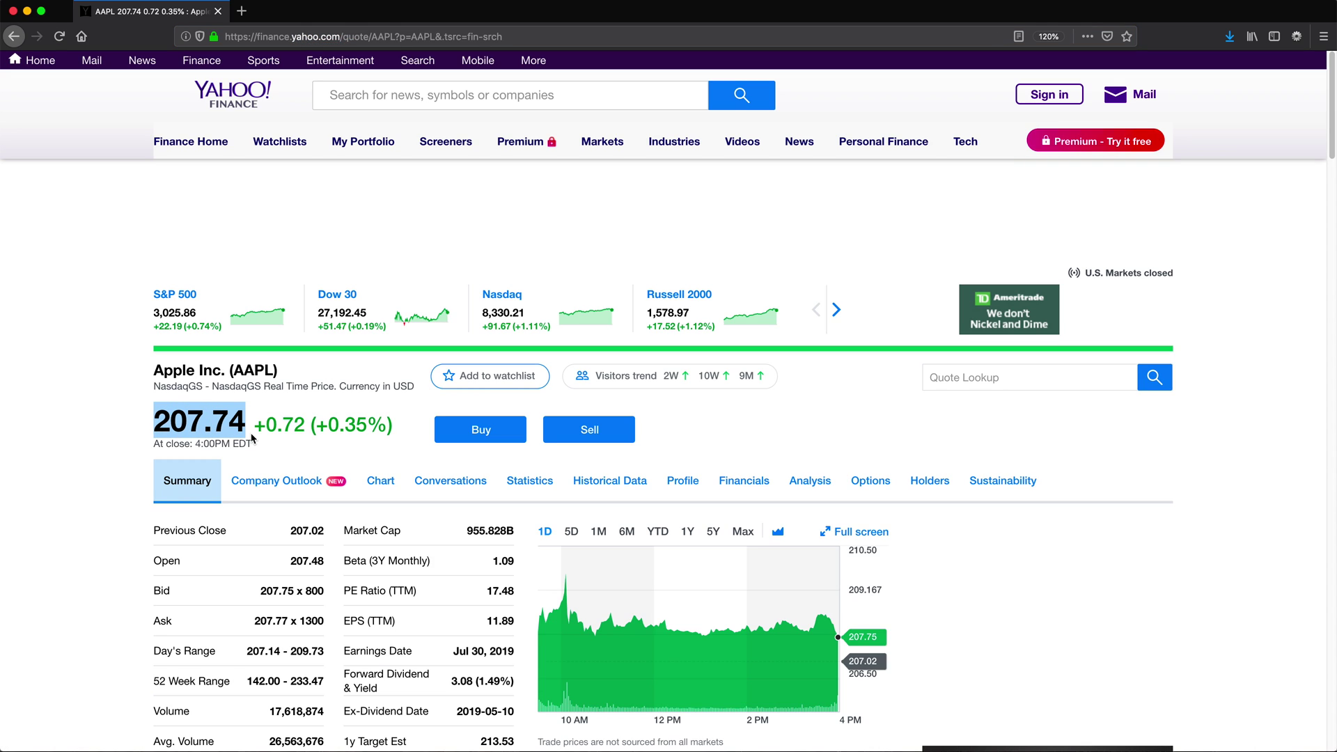
click(213, 419)
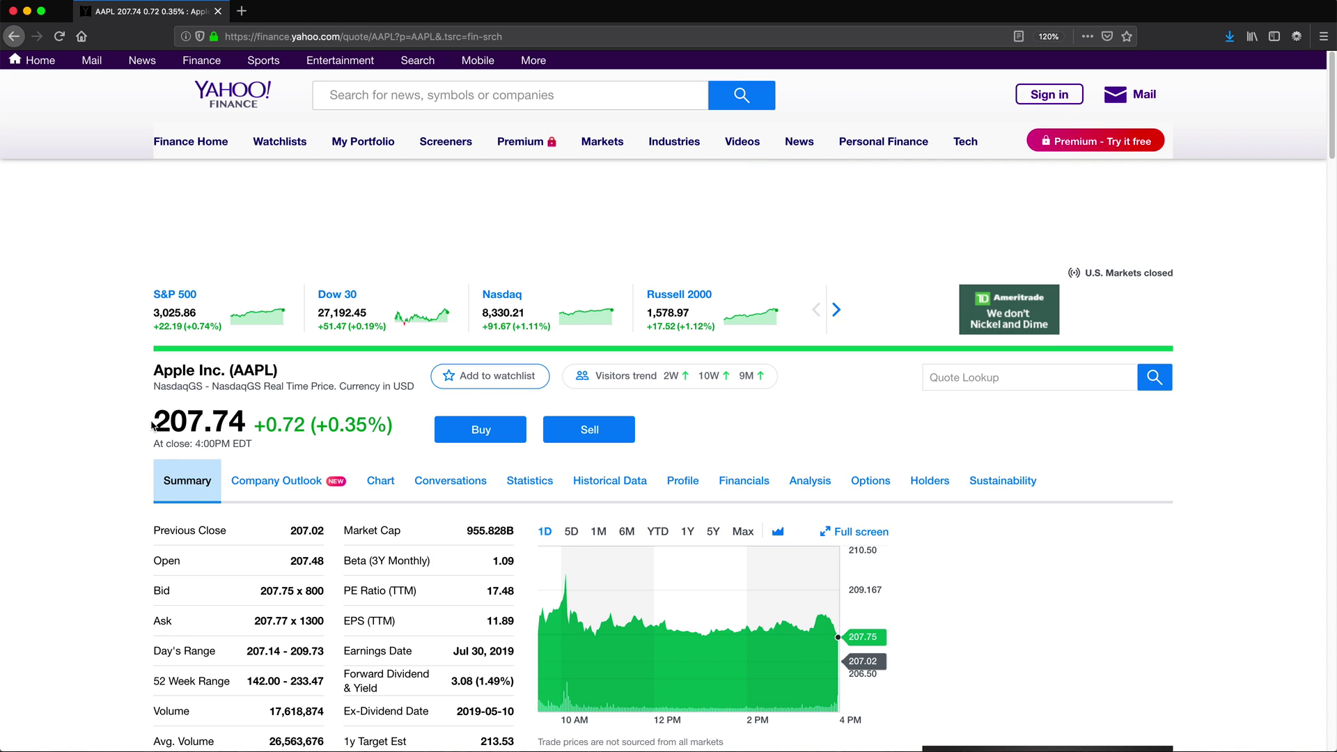
drag(156, 418, 252, 429)
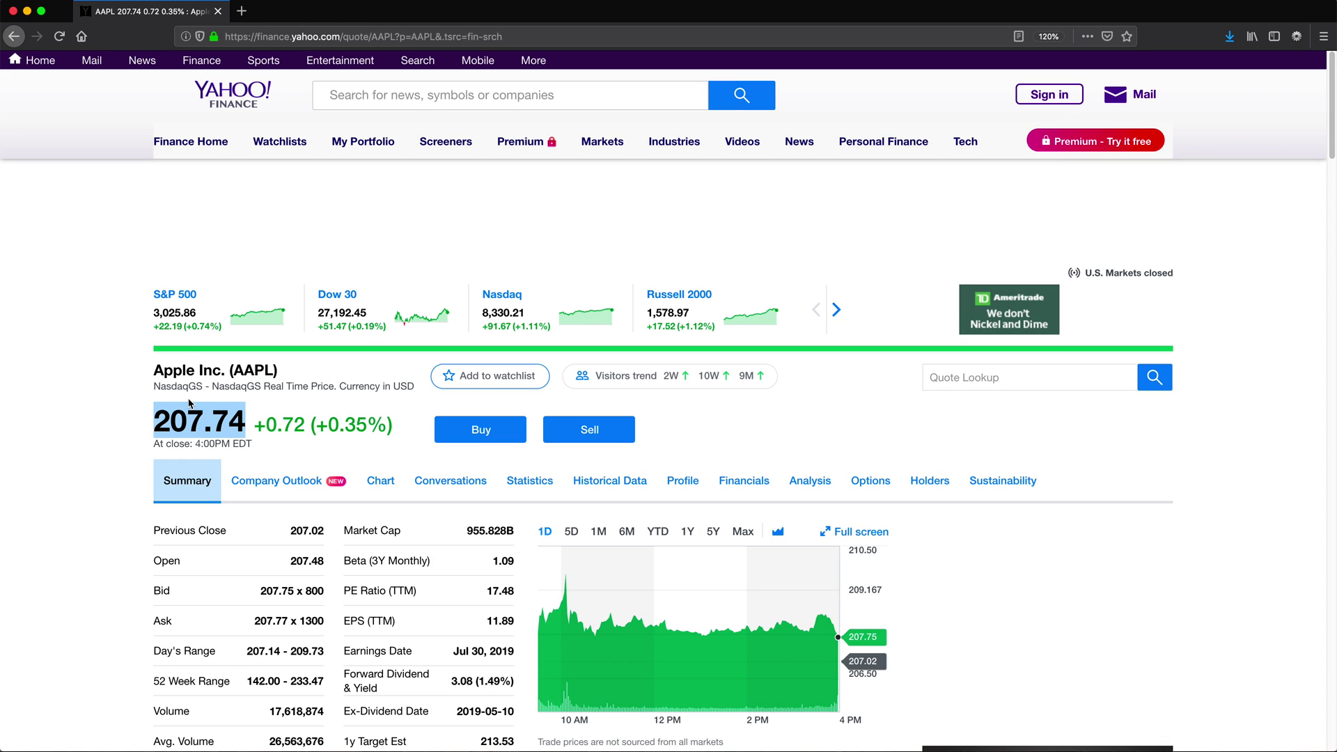
drag(152, 420, 256, 426)
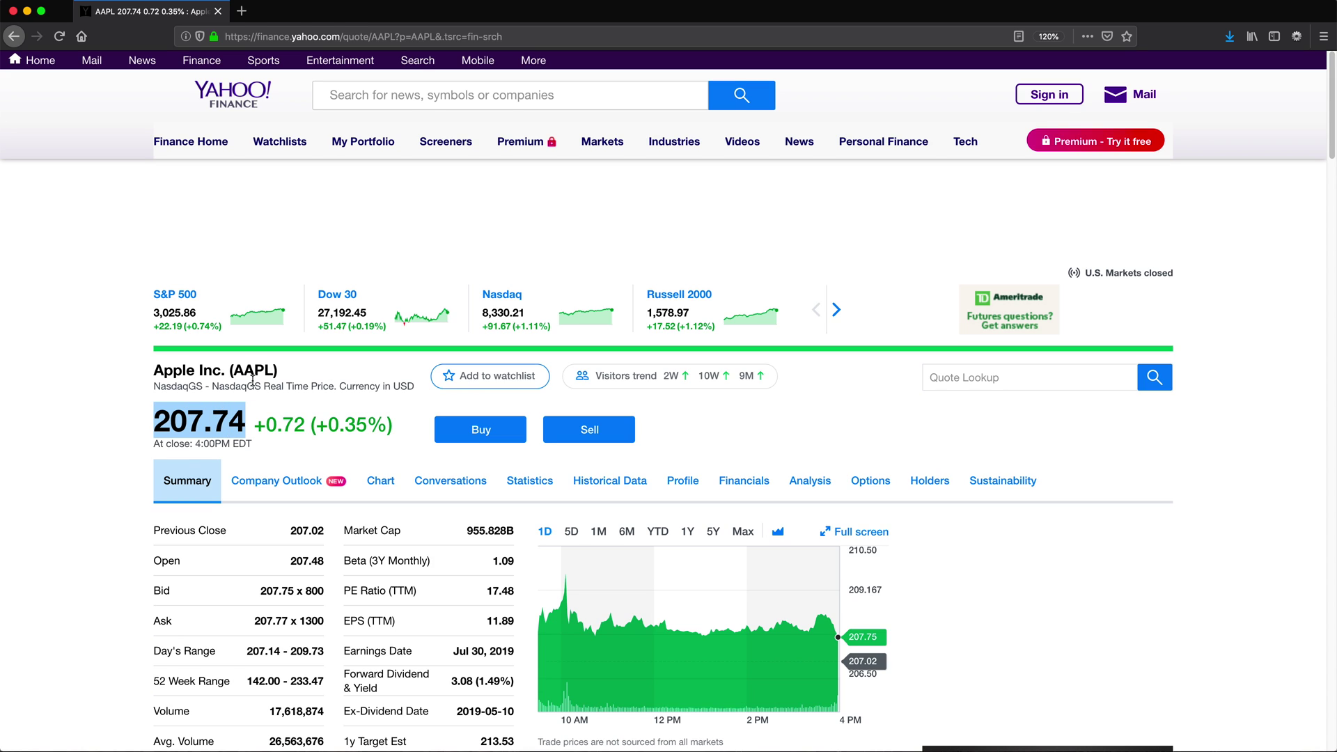
click(328, 37)
click(389, 38)
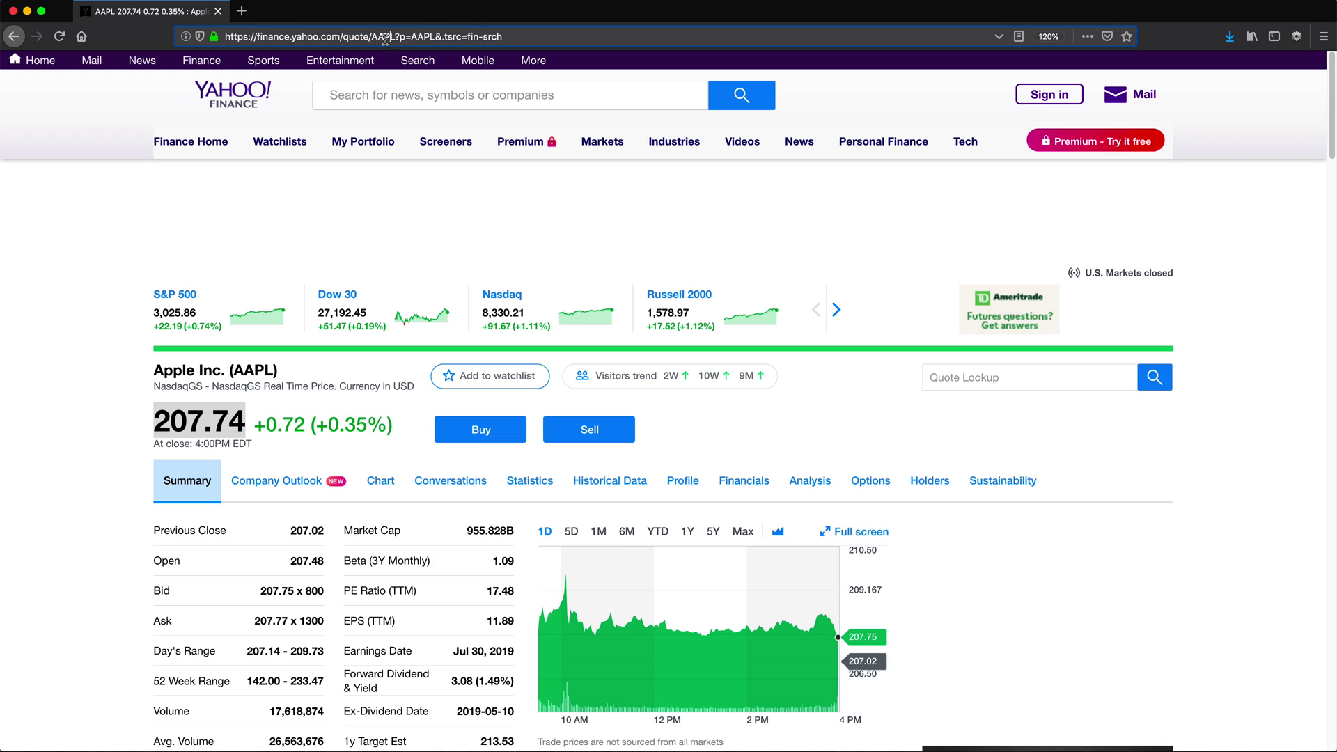
click(349, 35)
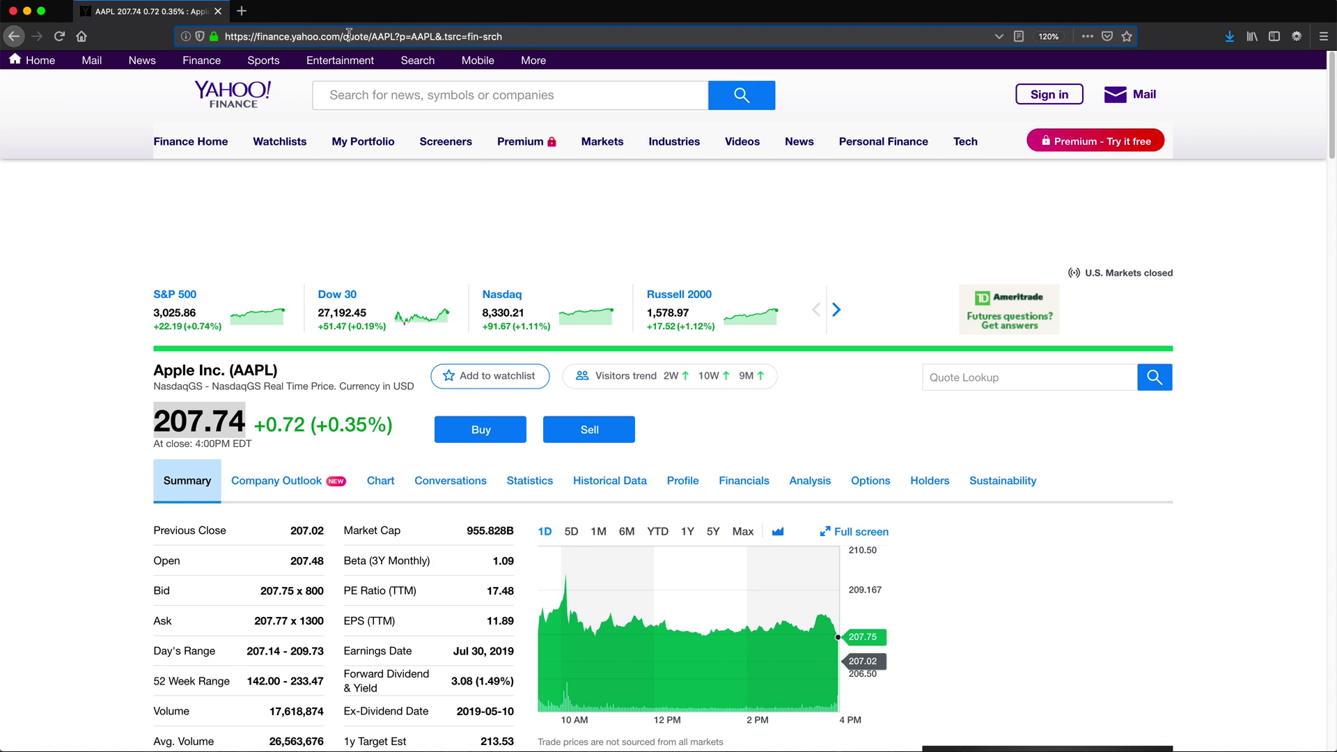
click(395, 36)
drag(396, 36, 503, 36)
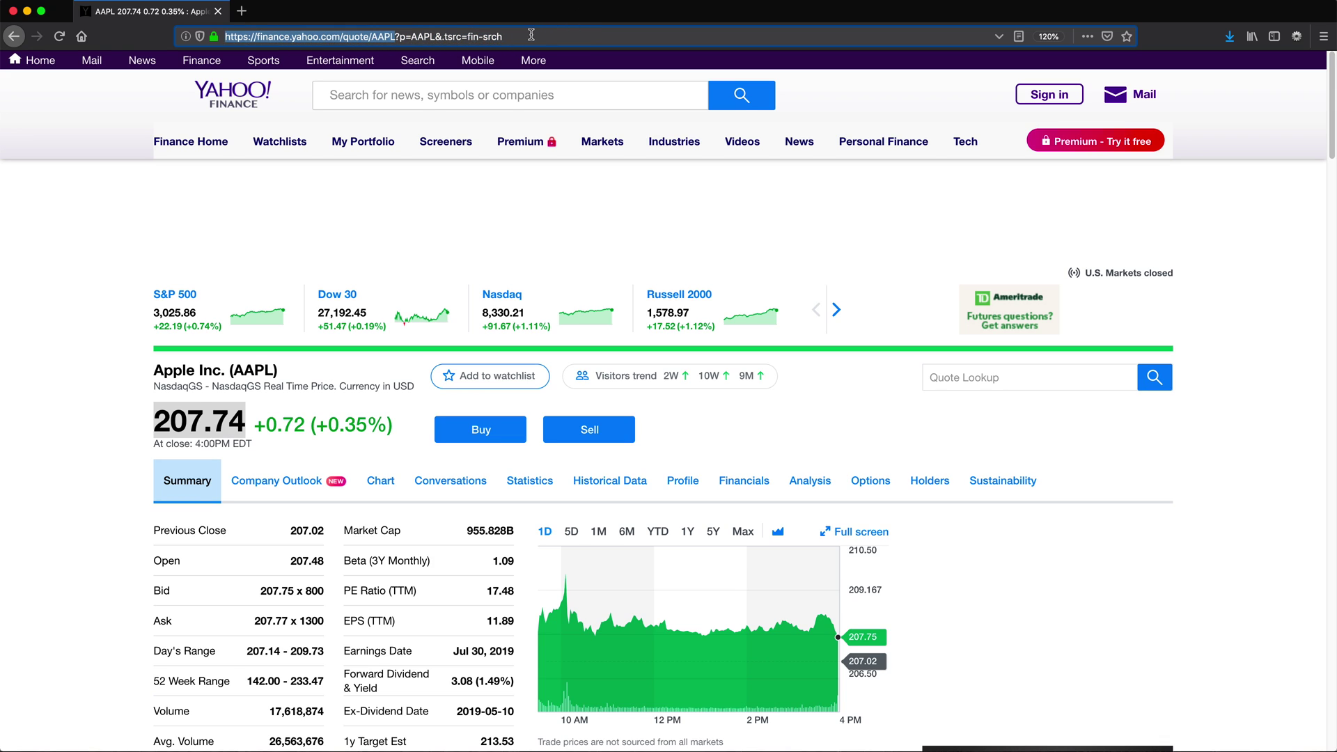
click(479, 38)
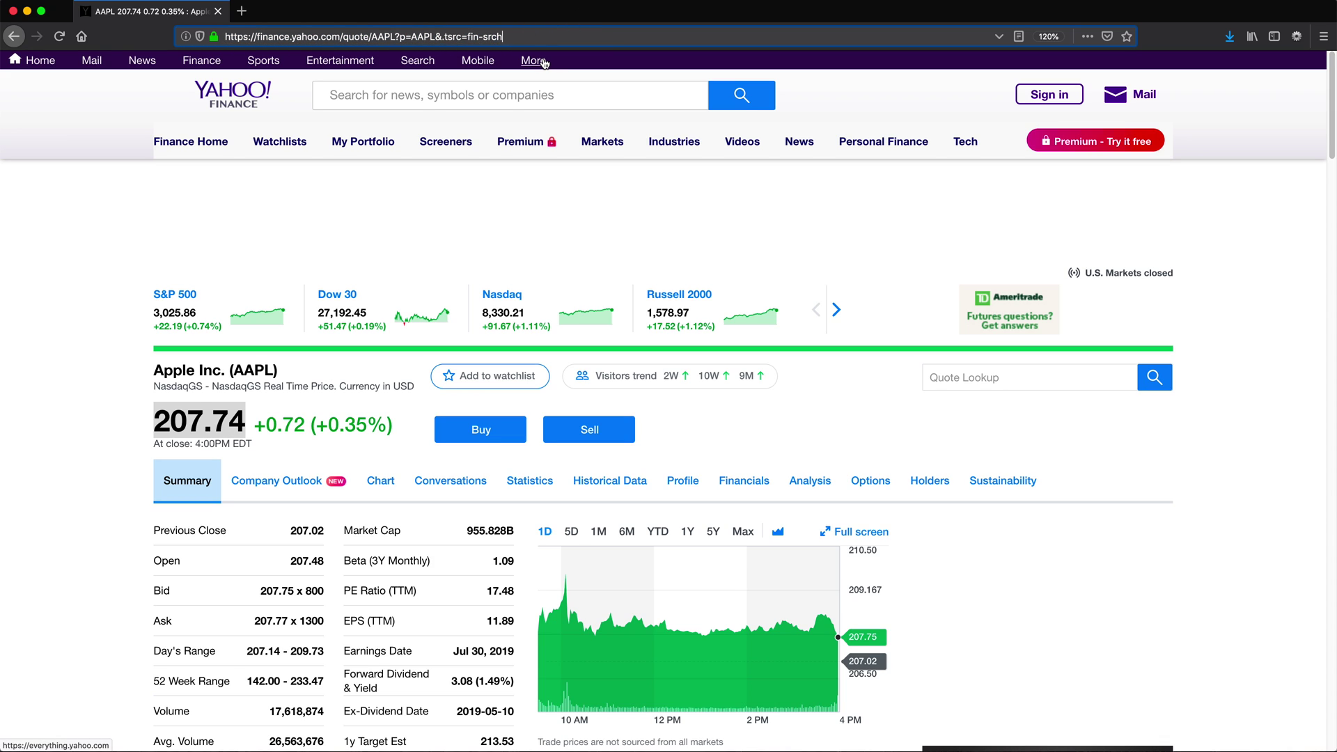
key(BackSpace)
key(BackSpace)
key(BackSpace)
key(BackSpace)
key(BackSpace)
key(BackSpace)
key(BackSpace)
key(BackSpace)
key(BackSpace)
key(BackSpace)
key(BackSpace)
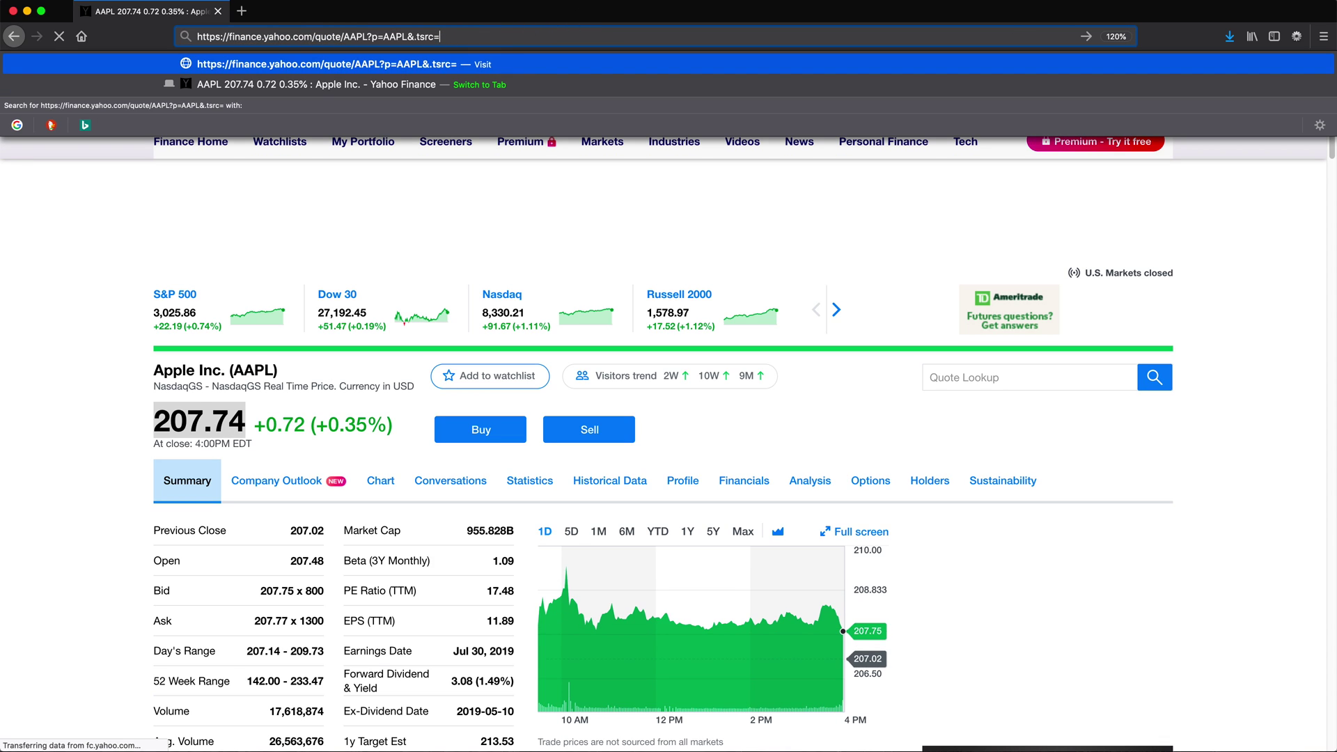
key(BackSpace)
key(BackSpace)
key(BackSpace)
key(BackSpace)
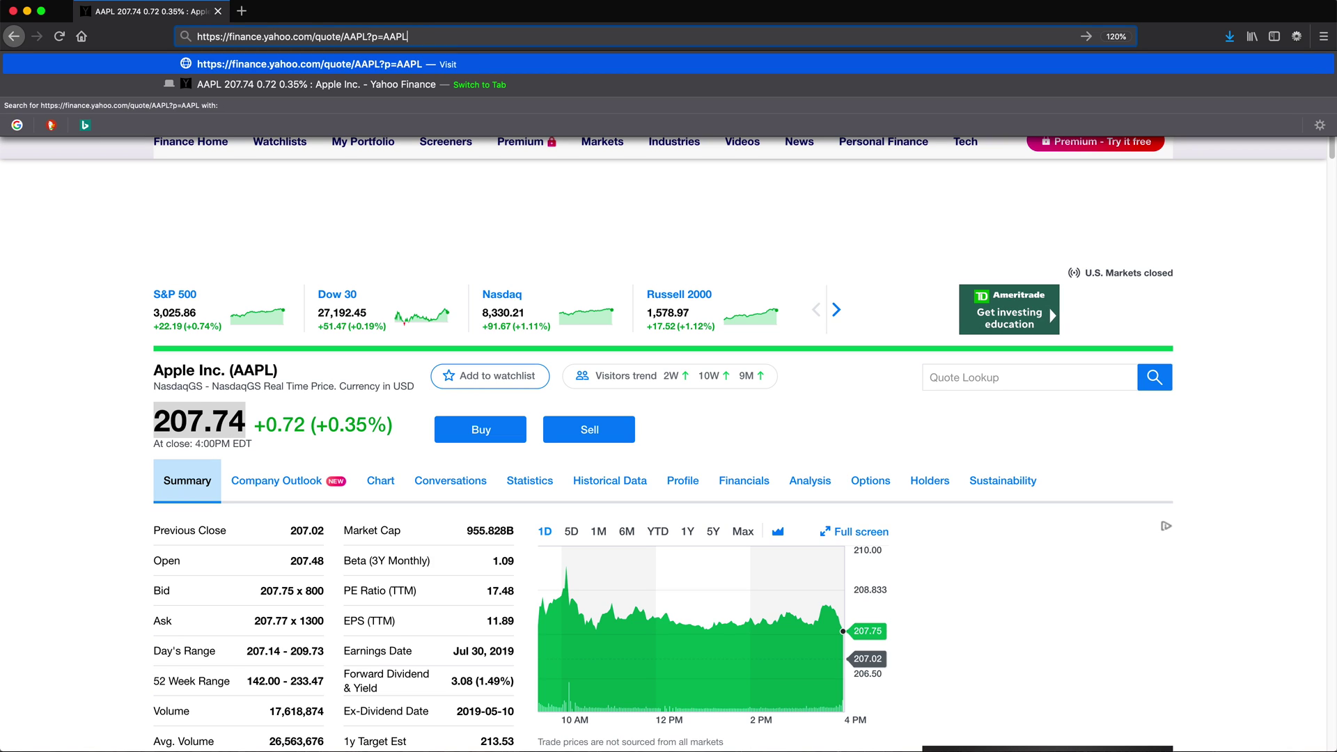
key(BackSpace)
key(BackSpace)
key(BackSpace)
key(BackSpace)
key(BackSpace)
key(BackSpace)
key(BackSpace)
key(Return)
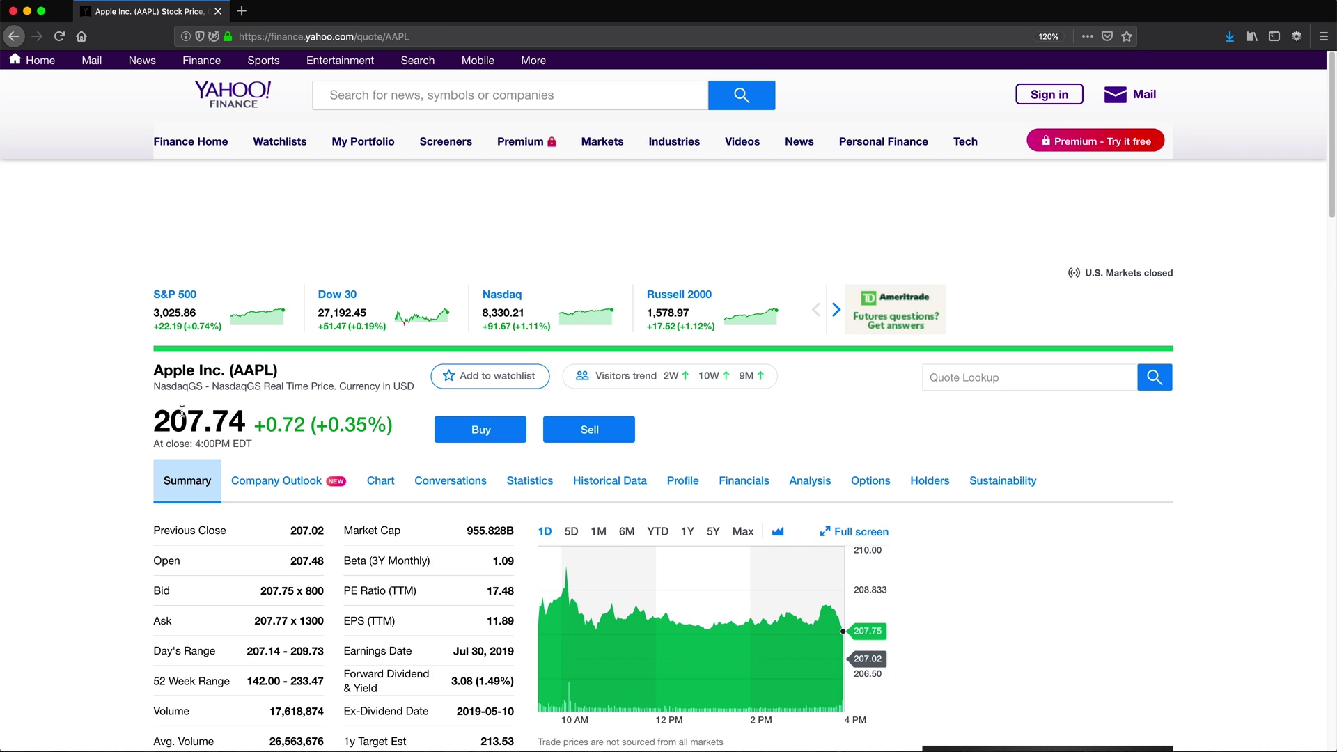
Highlight the Apple share price and copy the shortened quote page address
drag(156, 420, 247, 422)
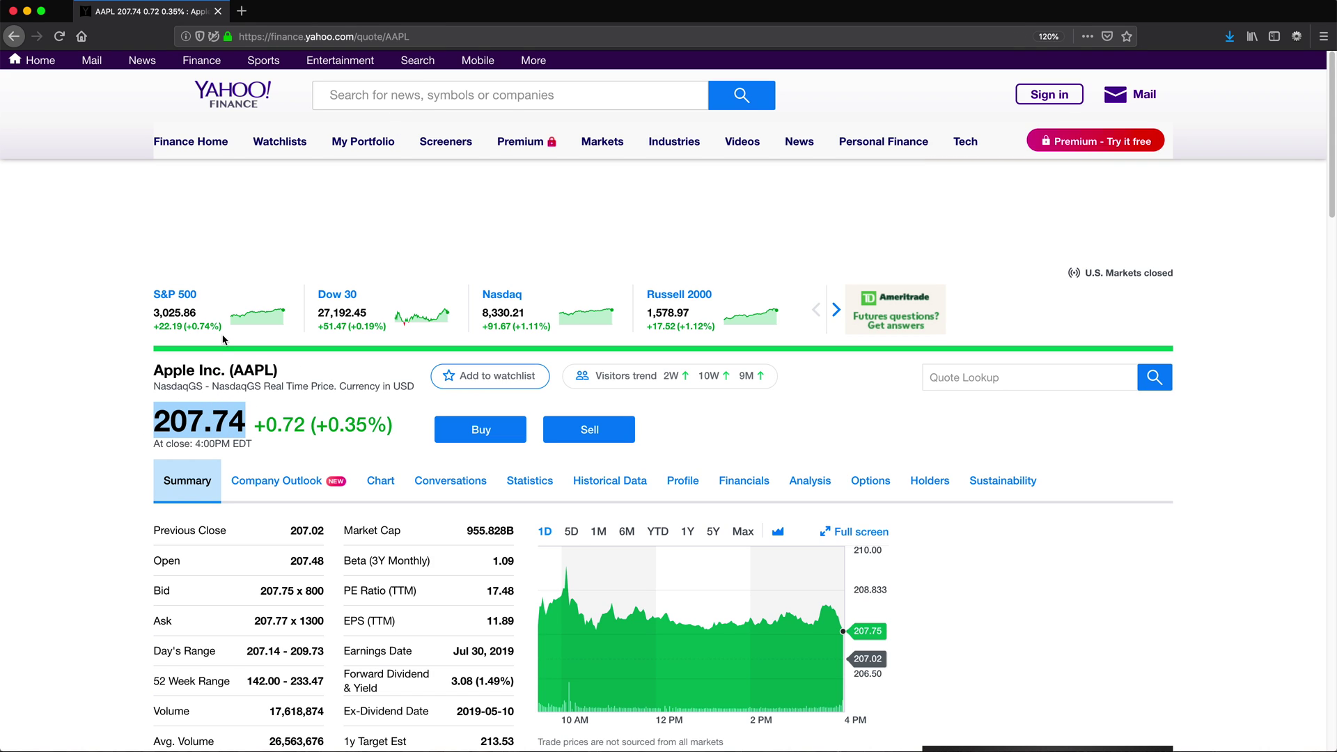
click(388, 34)
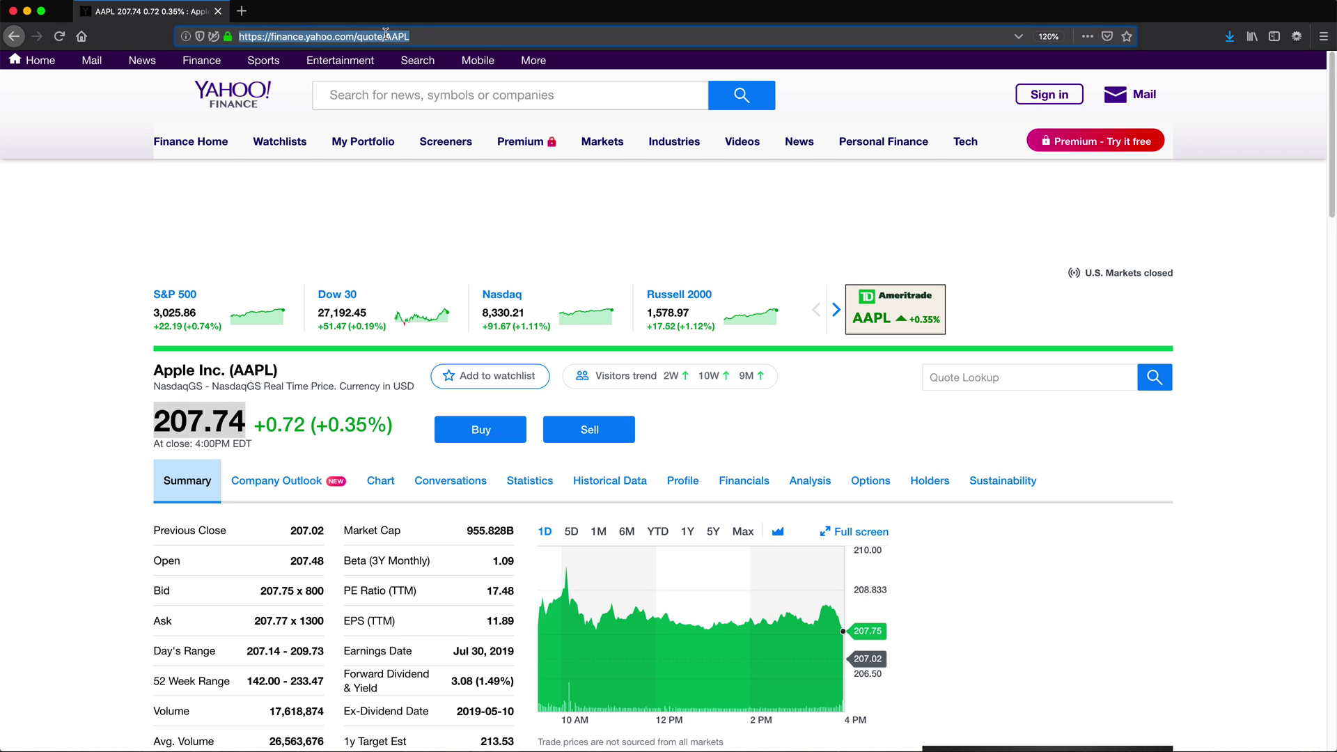
right_click(377, 37)
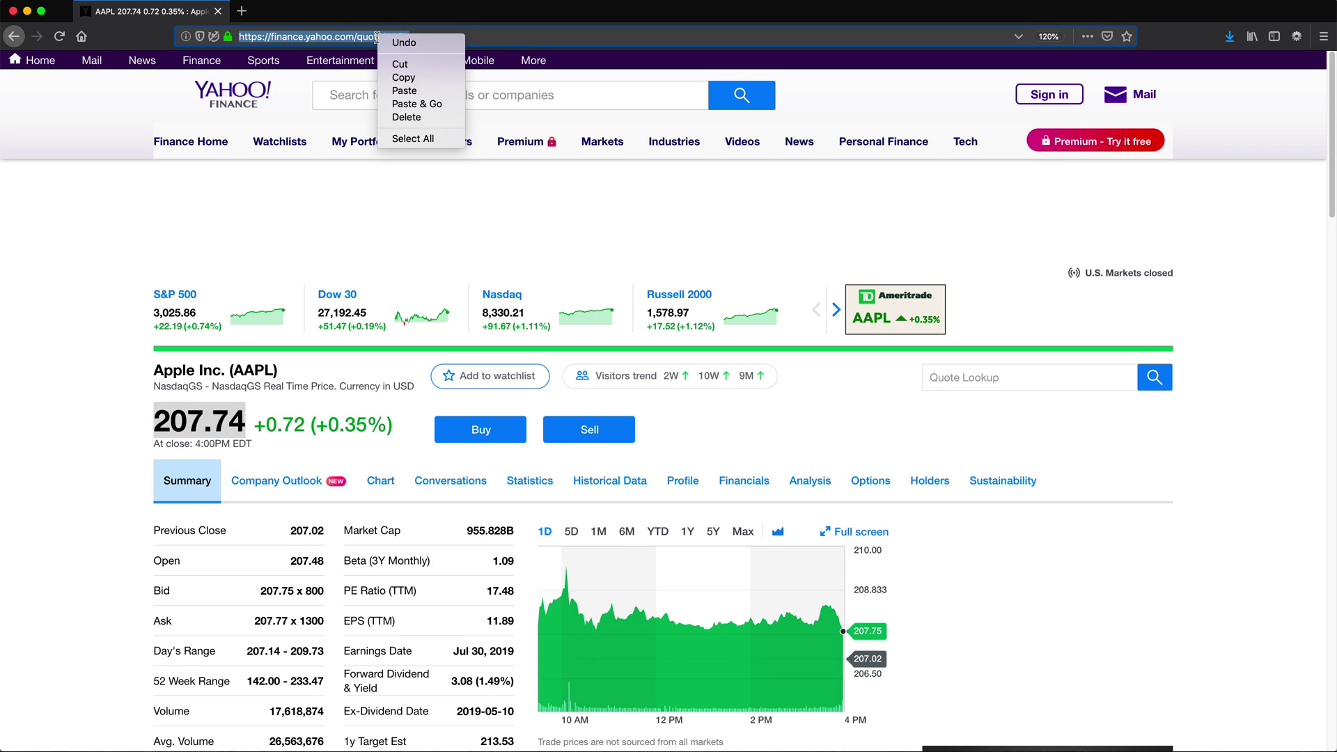
click(414, 81)
right_click(391, 40)
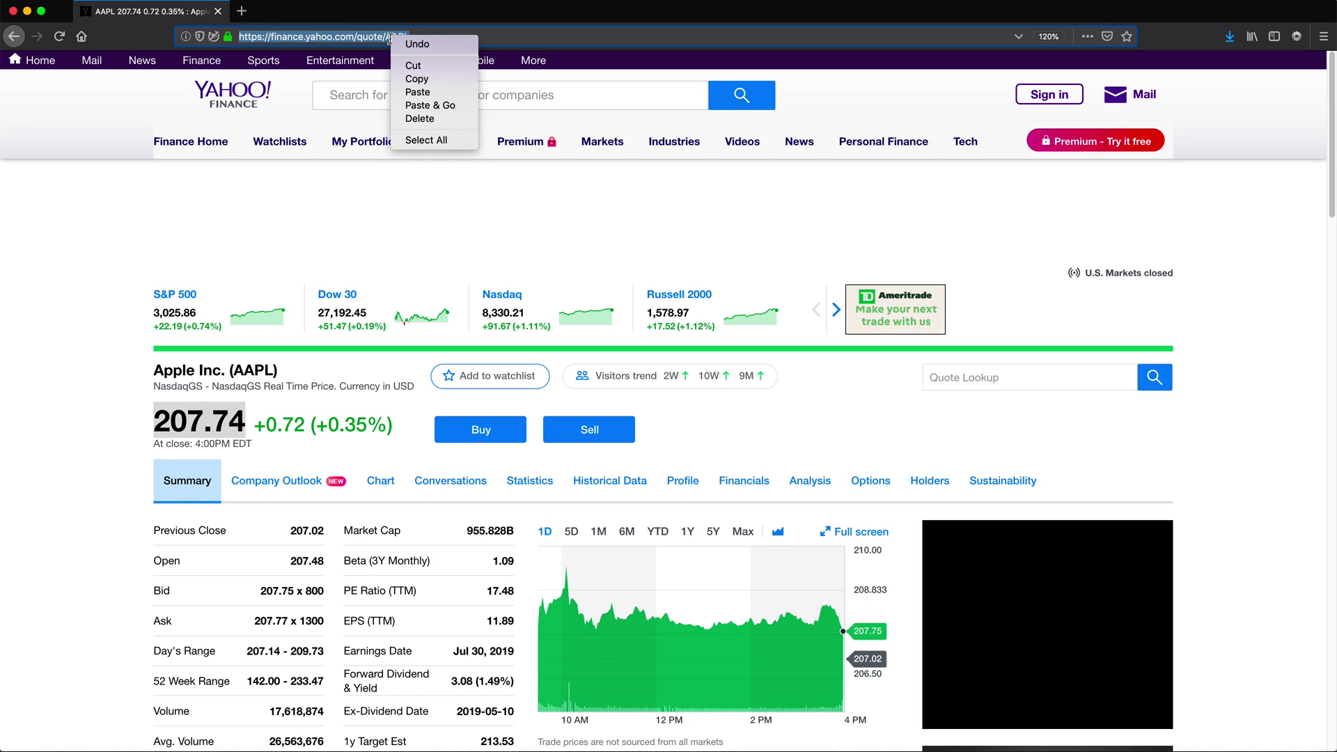
click(427, 78)
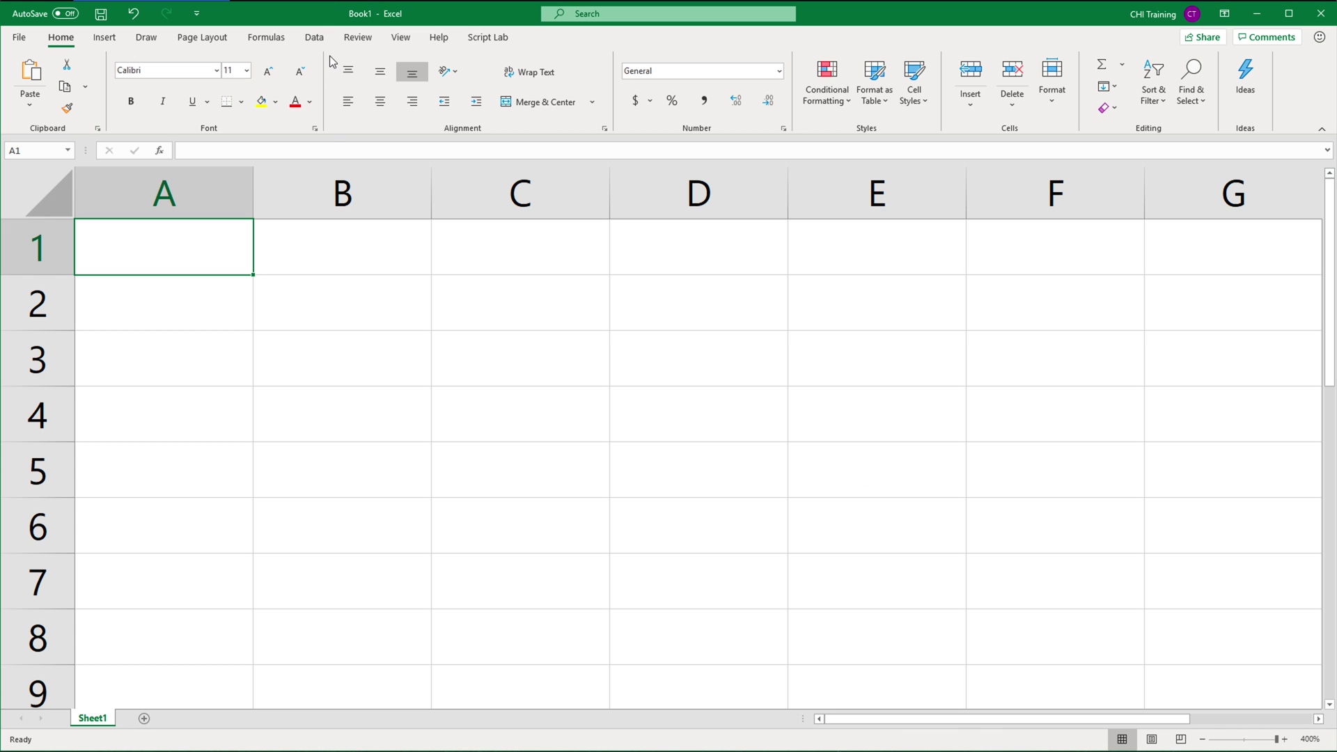
click(314, 37)
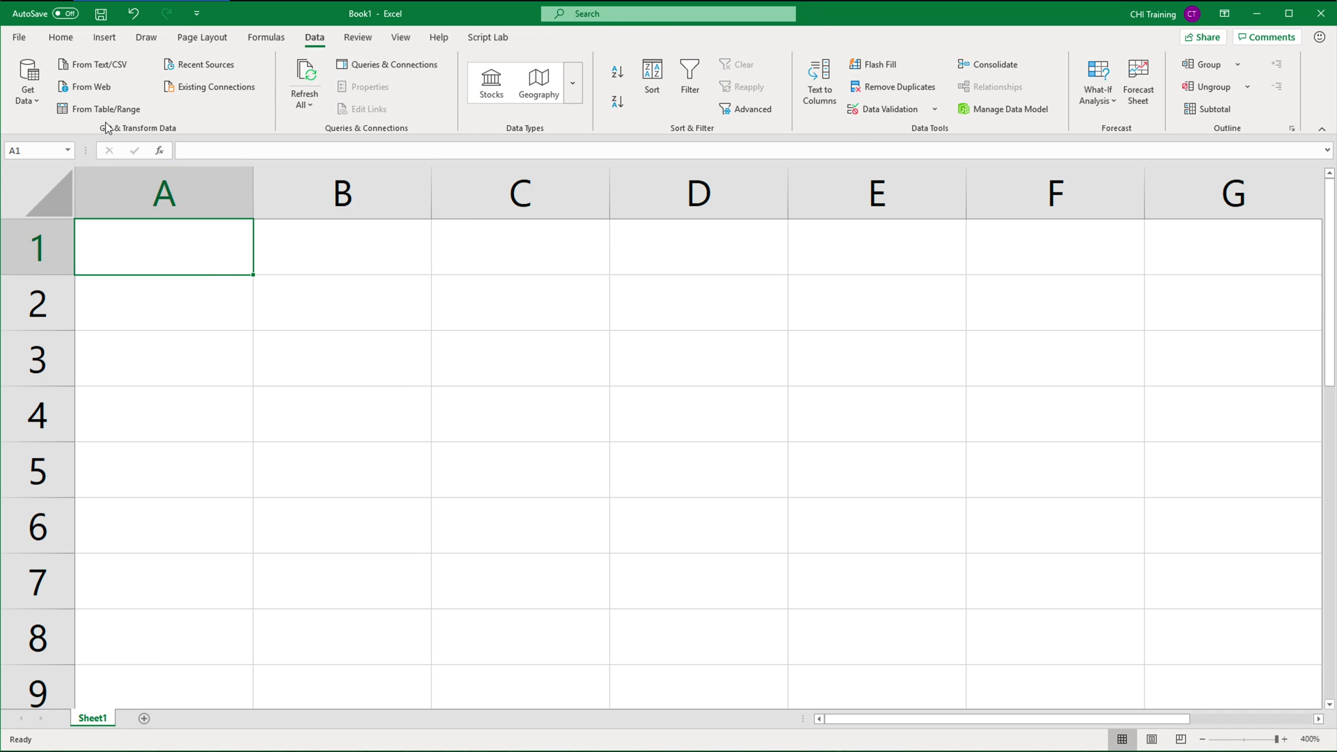
click(87, 90)
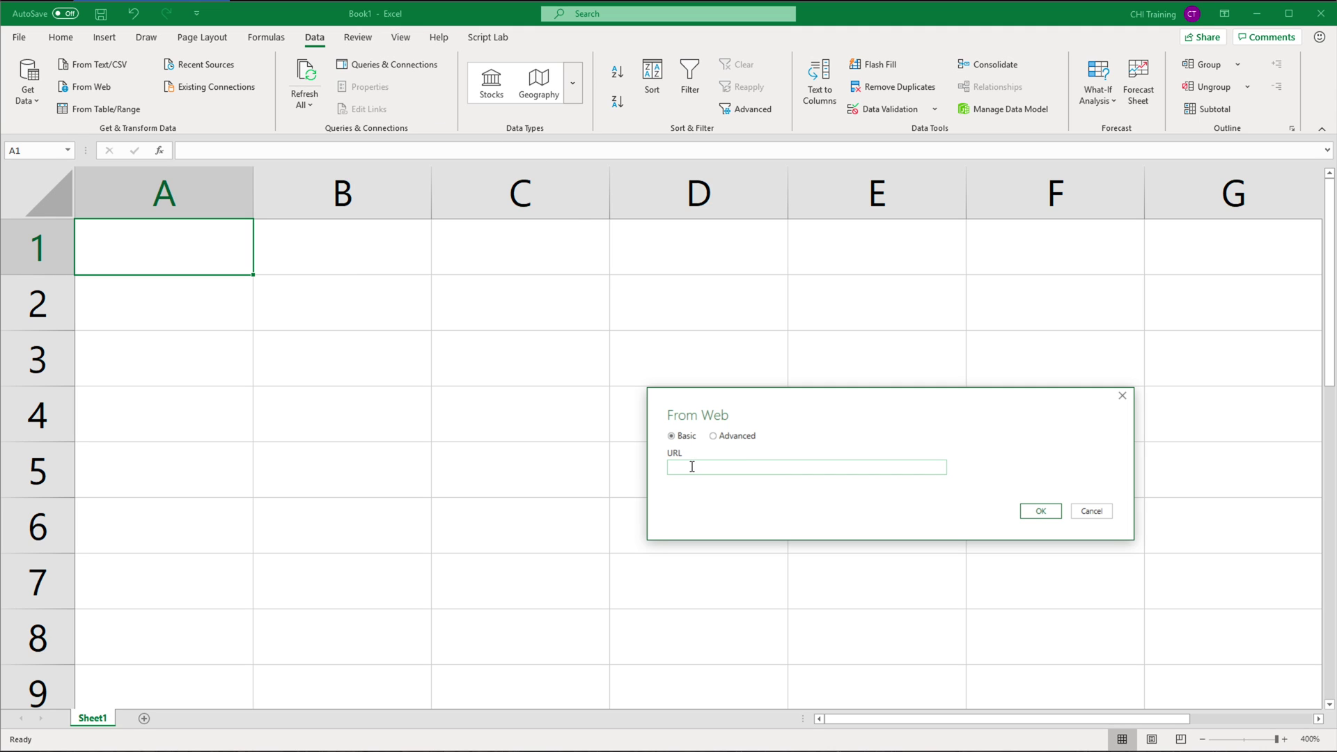
key(ctrl+v)
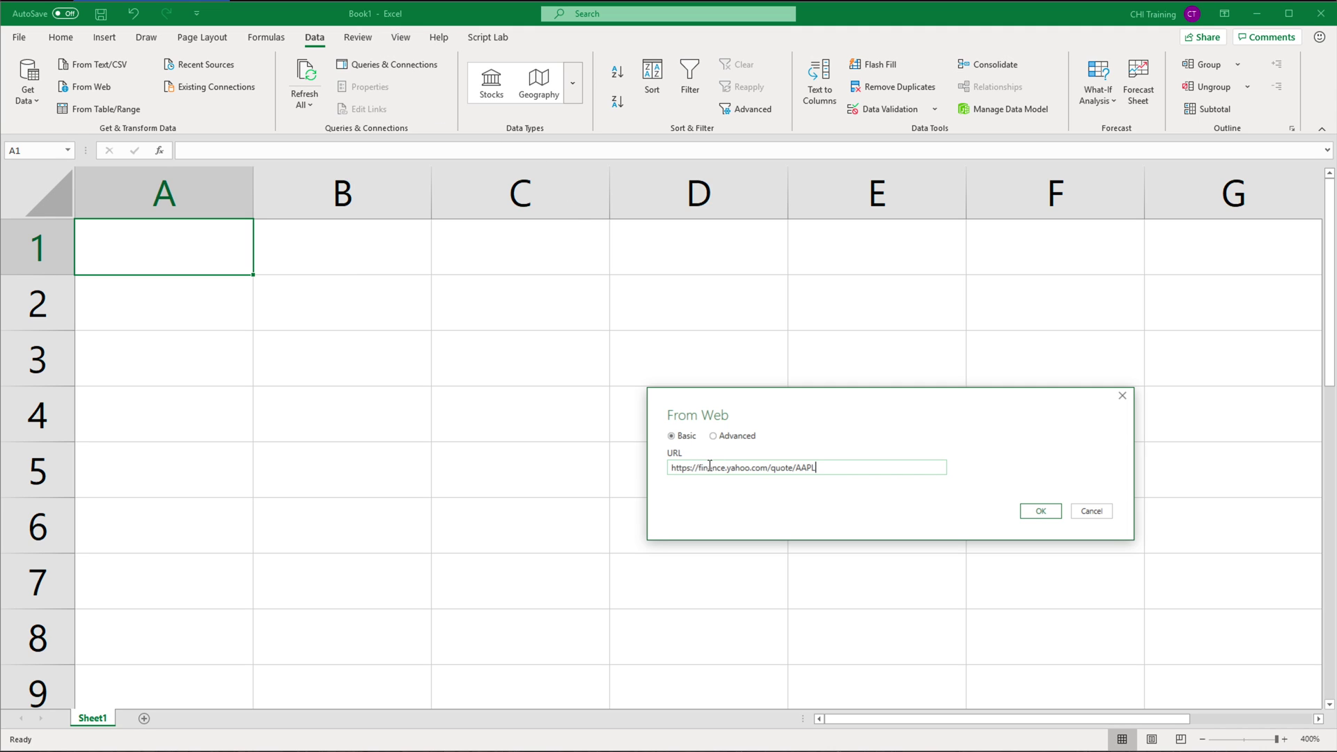
click(1040, 512)
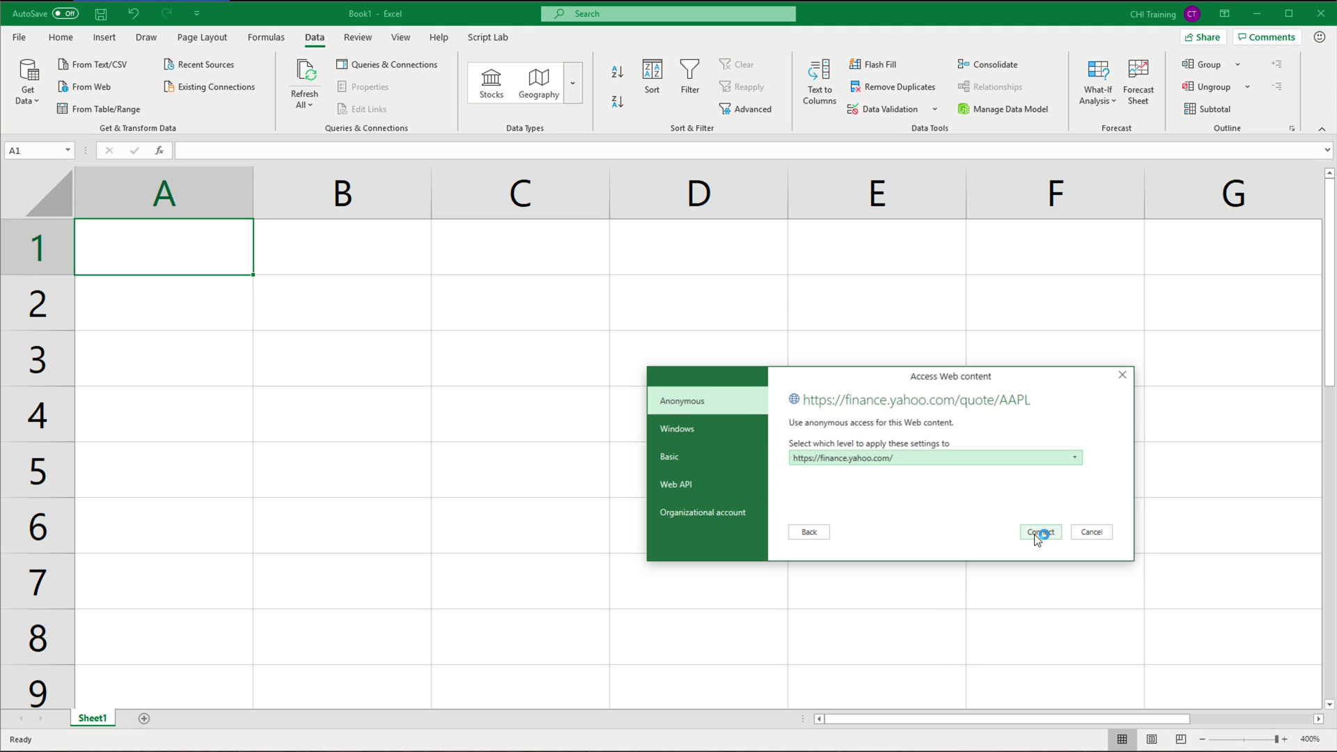
click(1036, 534)
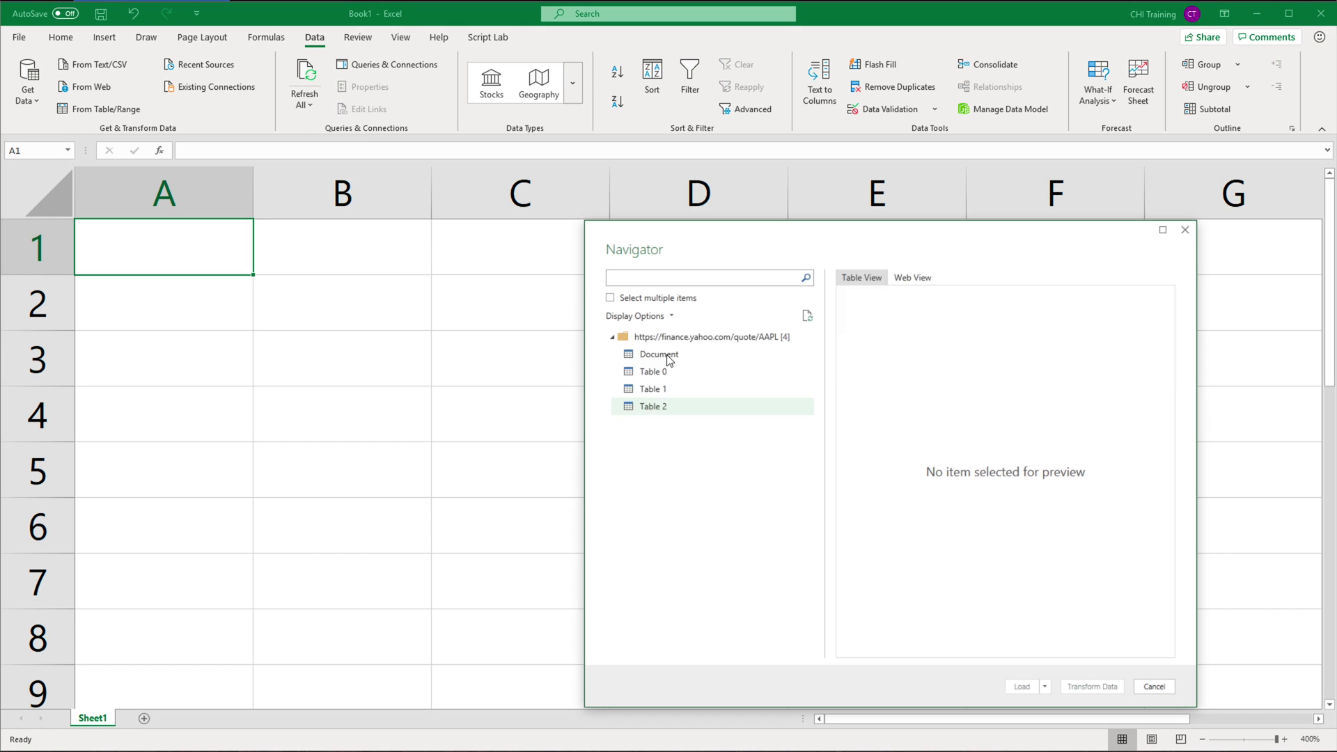
Preview Table 0, Table 1 and Table 2 of the web source, and open the Document item for transforming
click(656, 375)
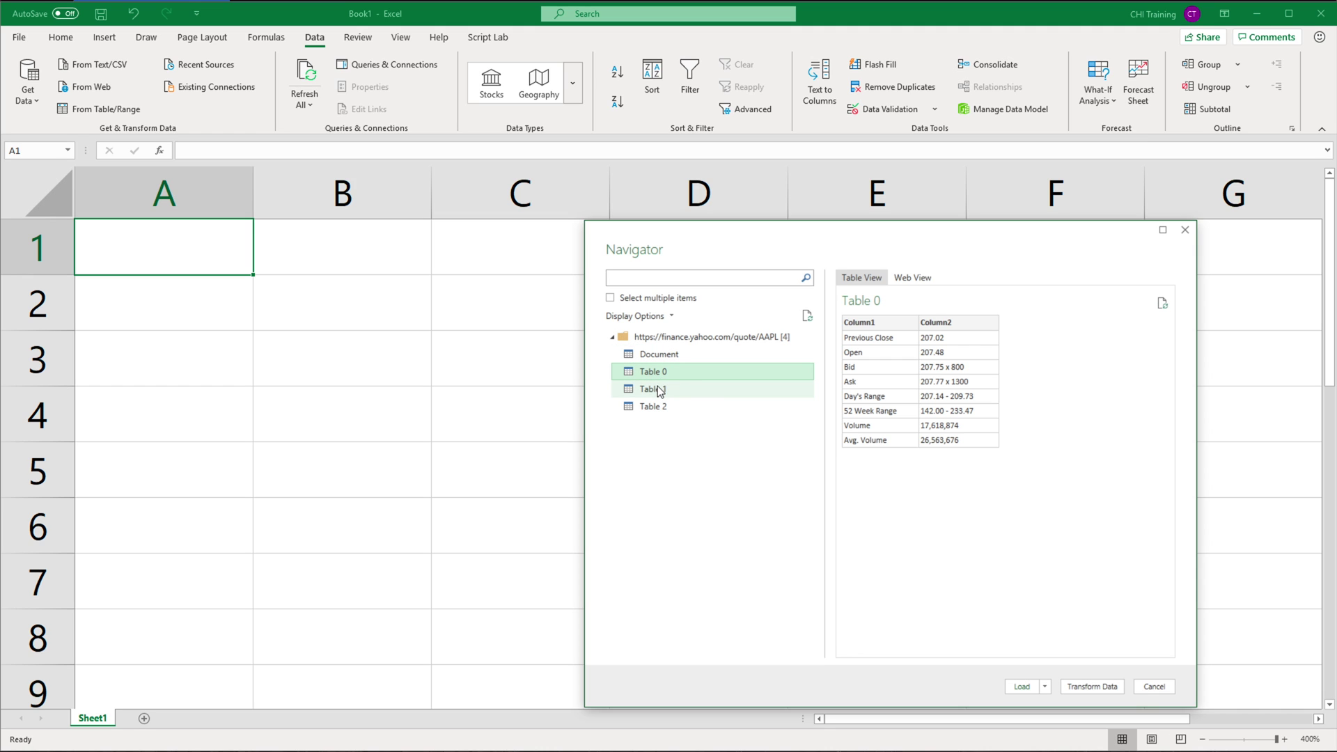
click(658, 390)
click(659, 408)
click(655, 379)
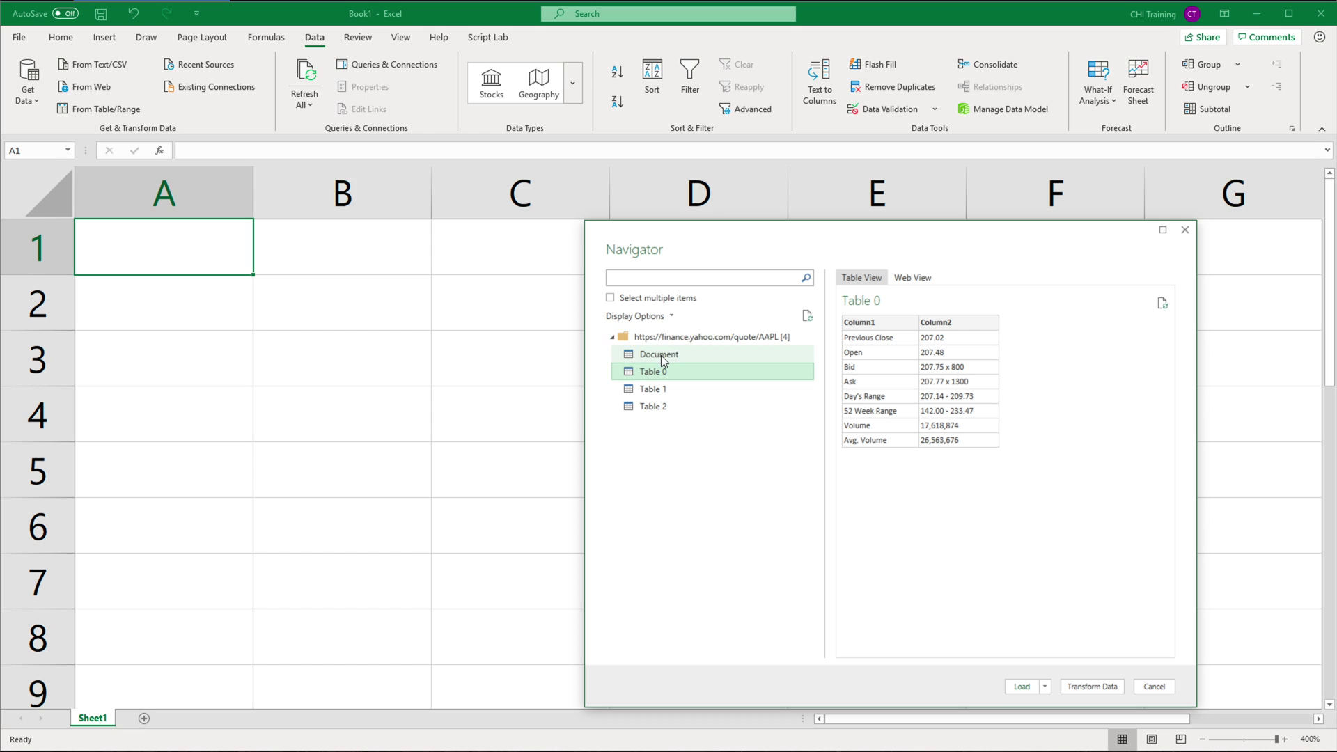
click(662, 356)
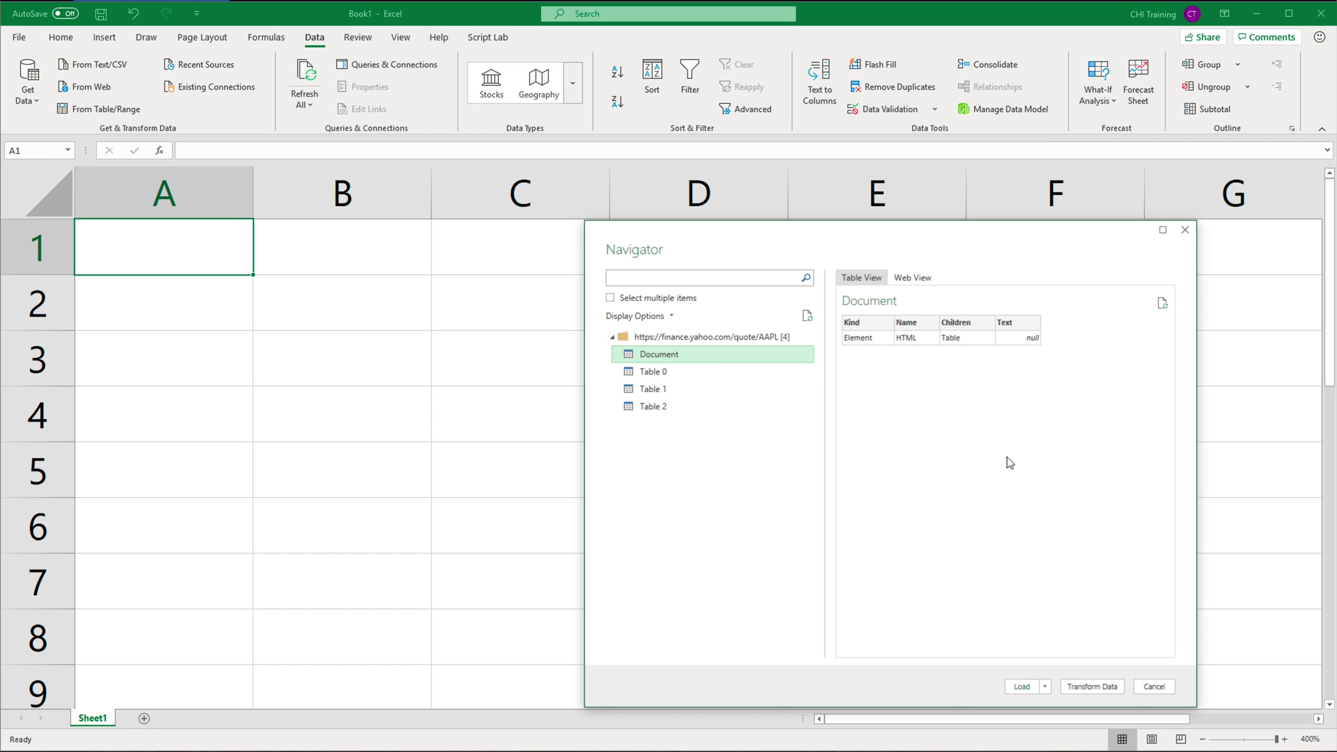
click(1094, 688)
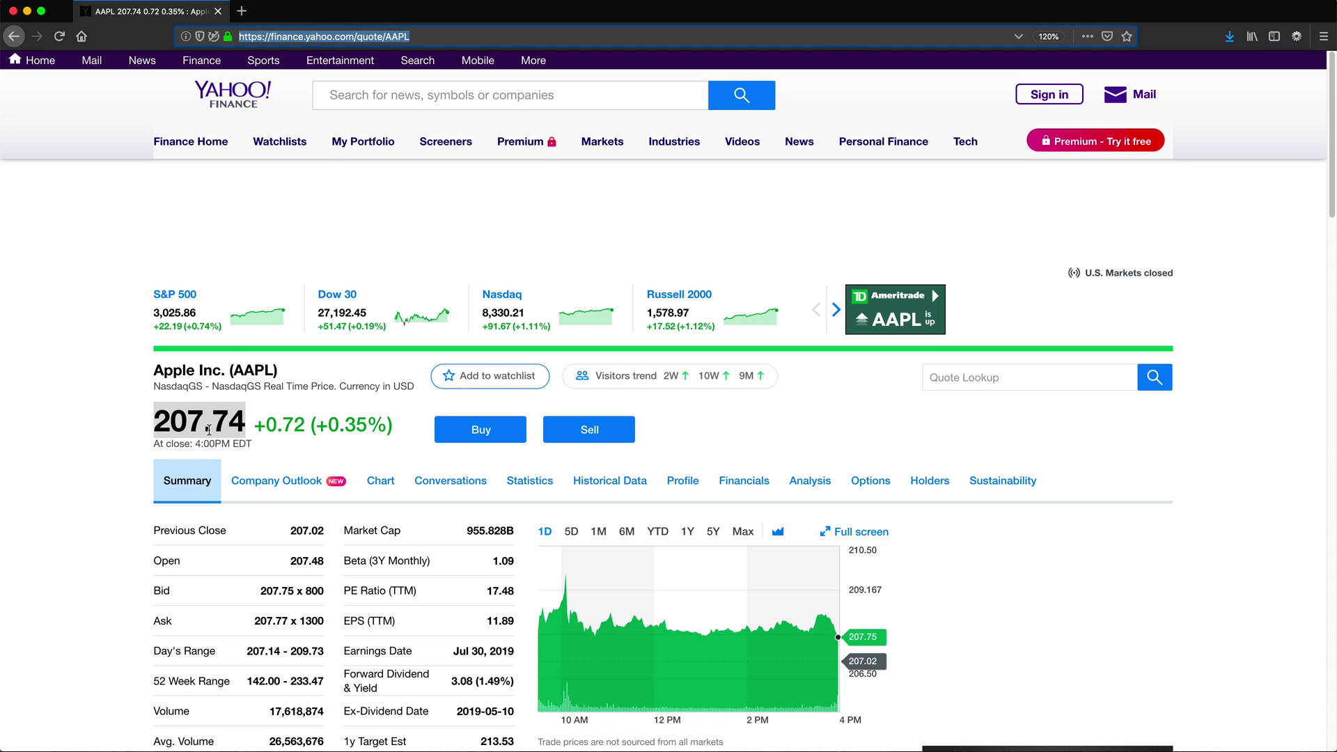
In the browser, inspect the HTML element of the Apple share price and reposition the developer tools window
right_click(197, 417)
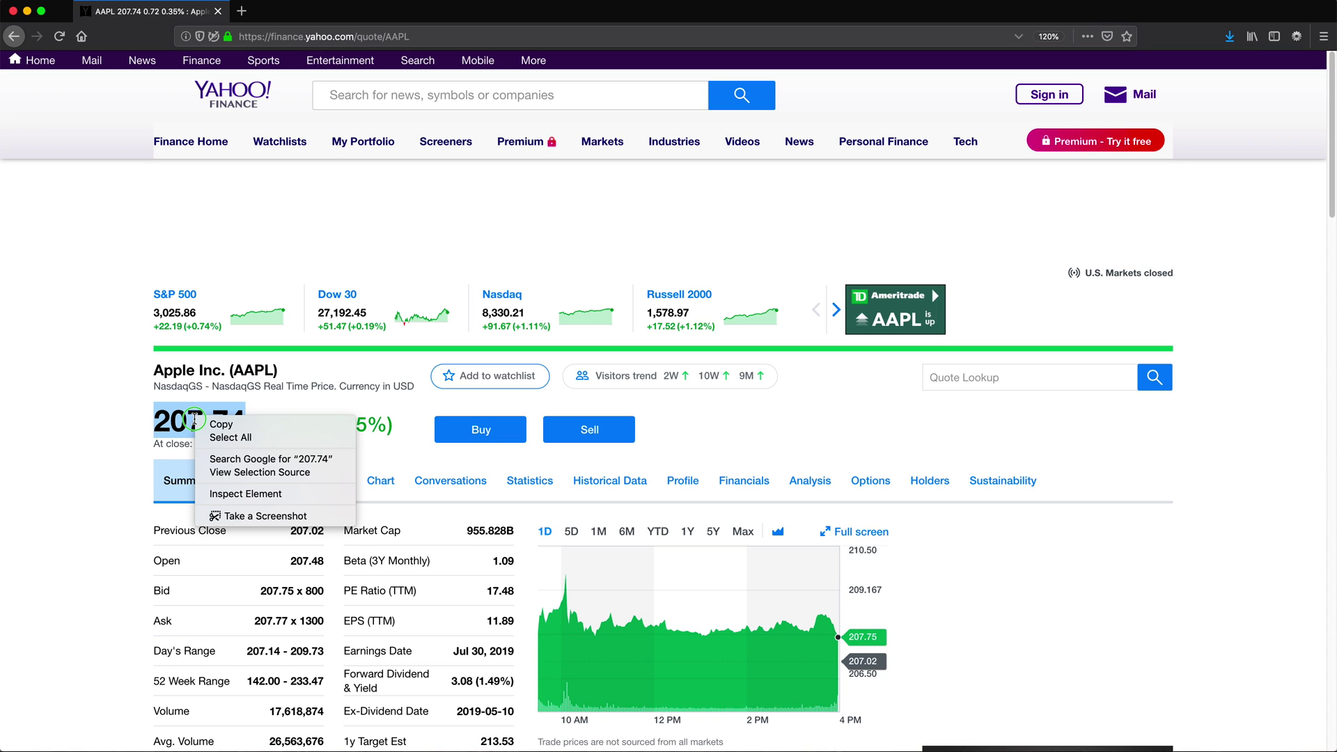
click(274, 497)
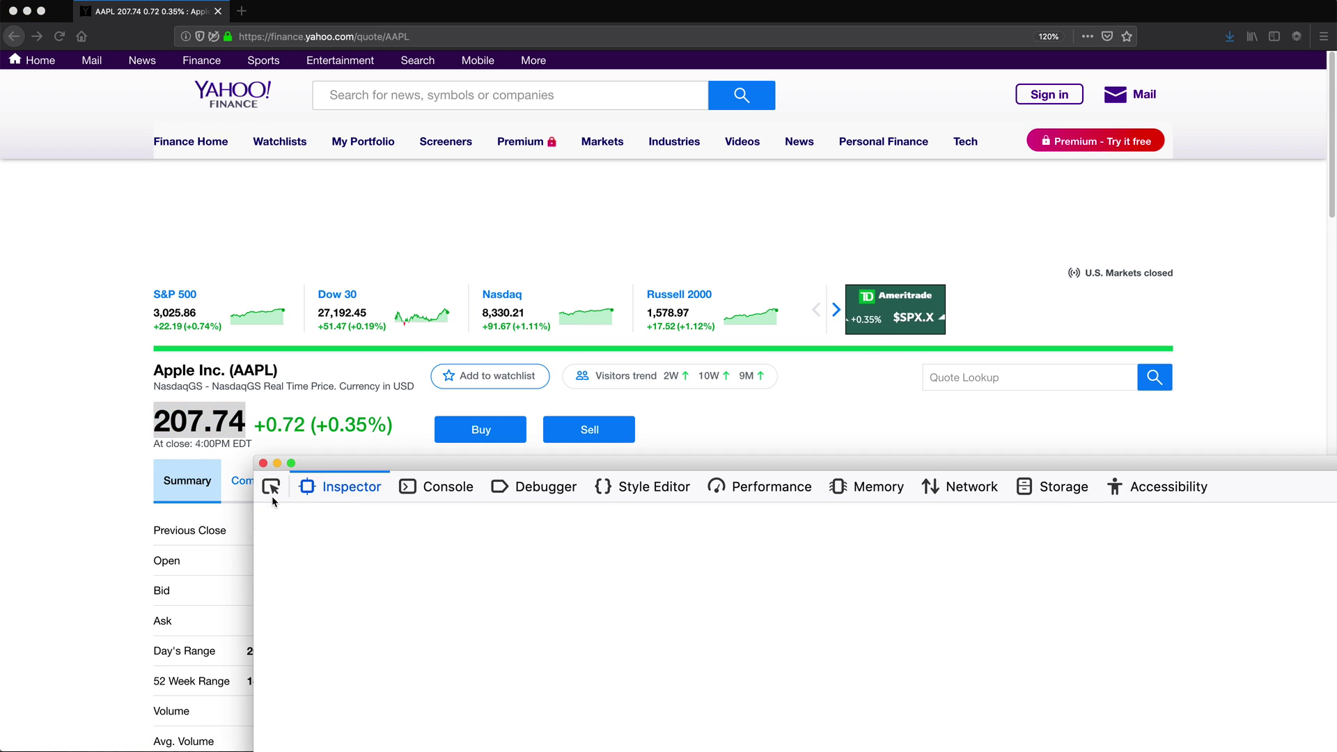
drag(450, 452, 317, 291)
Examine the nesting of HTML elements from the root html tag down towards the share price's span
scroll(343, 473, up, 2)
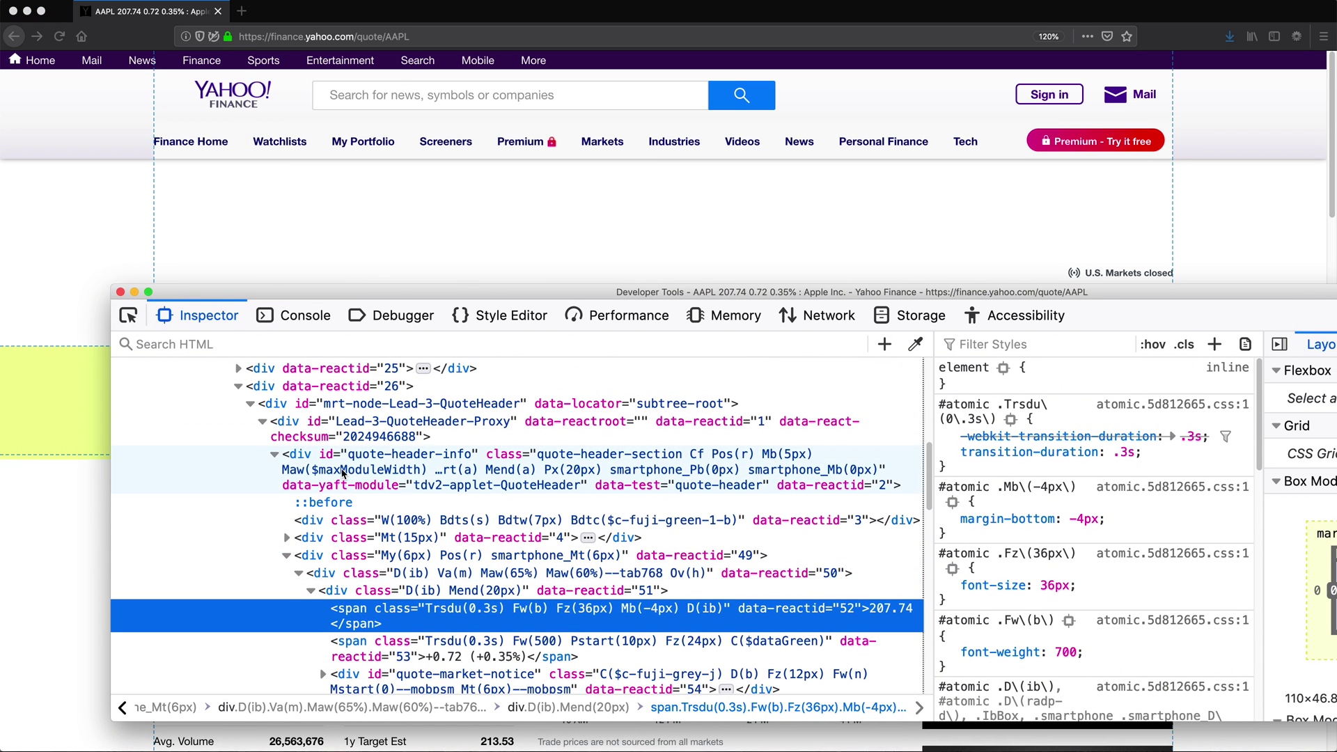
scroll(342, 474, up, 8)
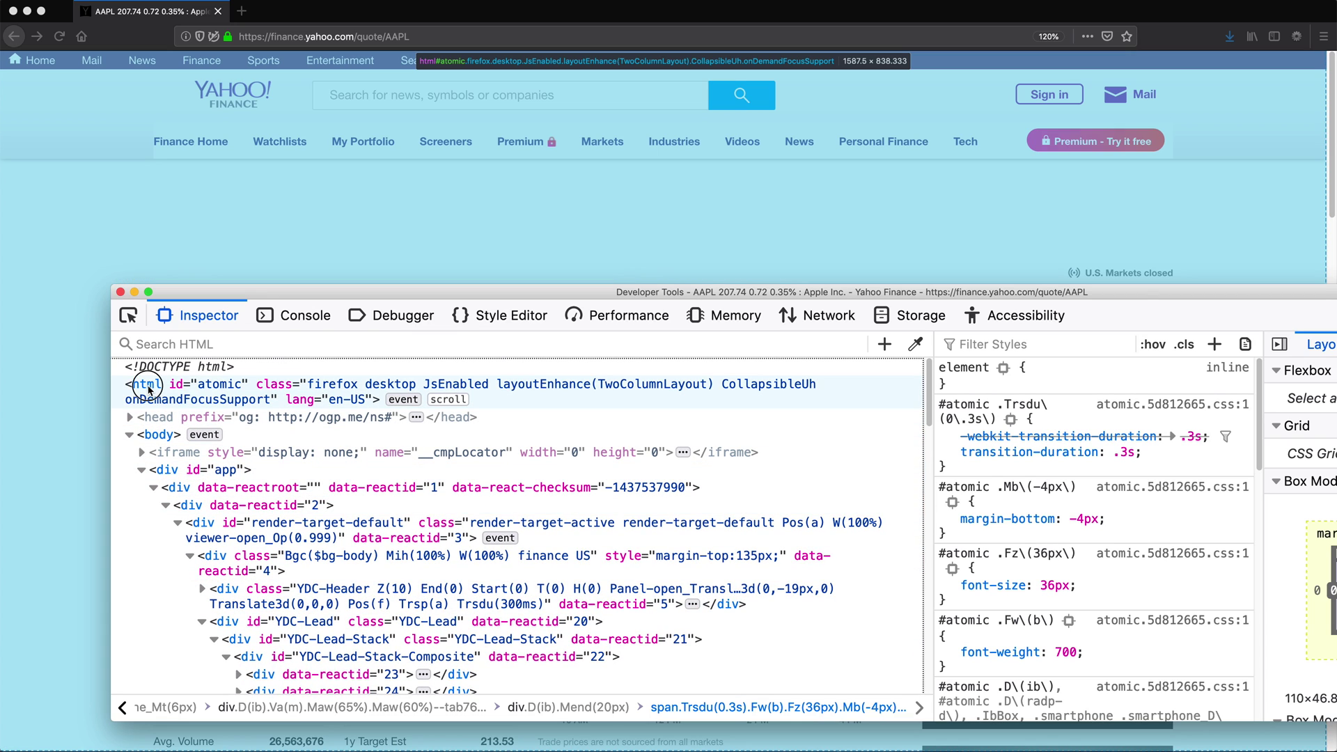
click(149, 390)
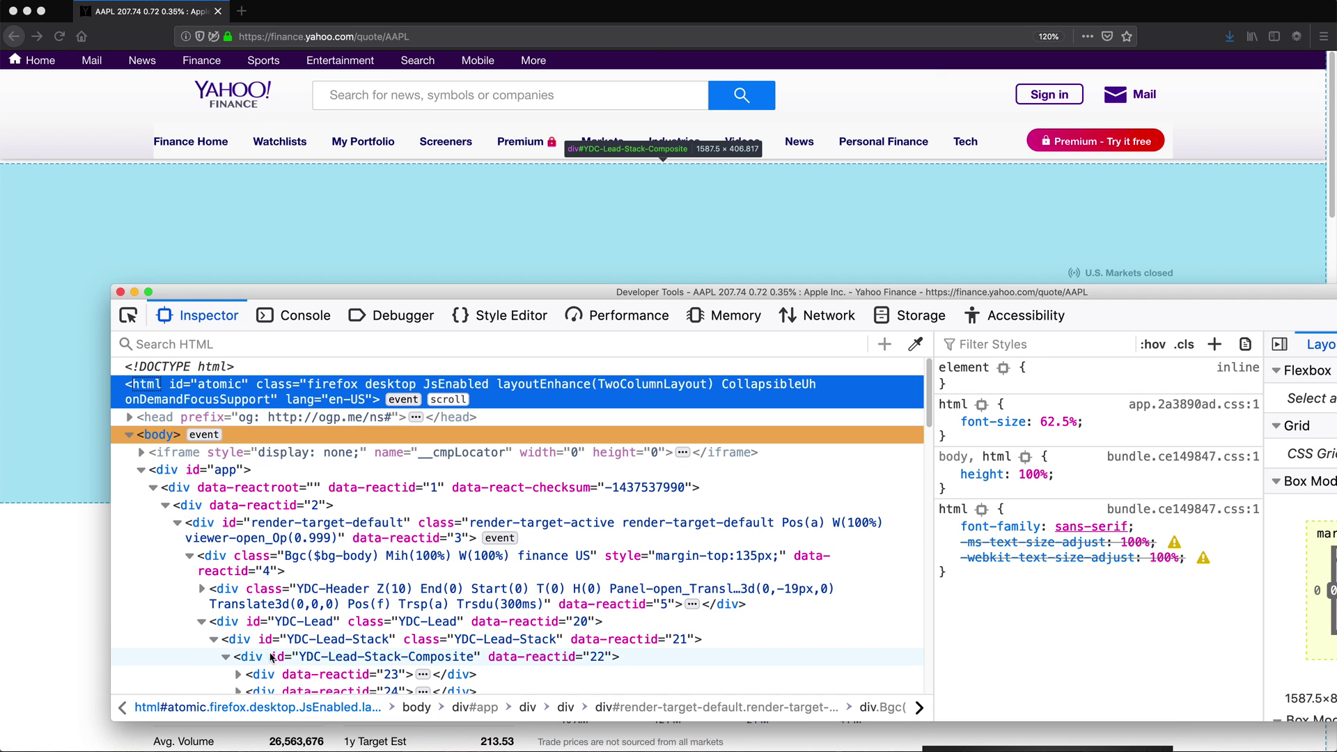
scroll(178, 422, down, 2)
scroll(186, 432, down, 5)
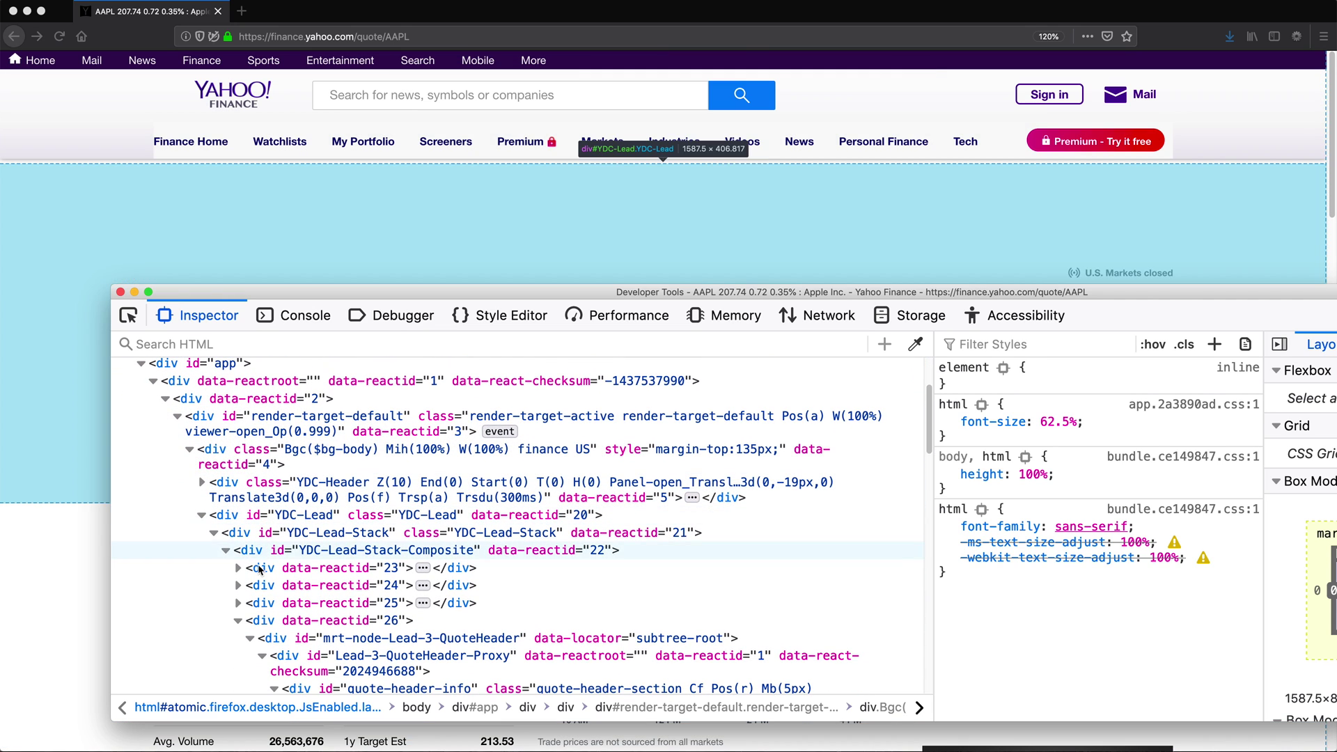
scroll(376, 653, down, 2)
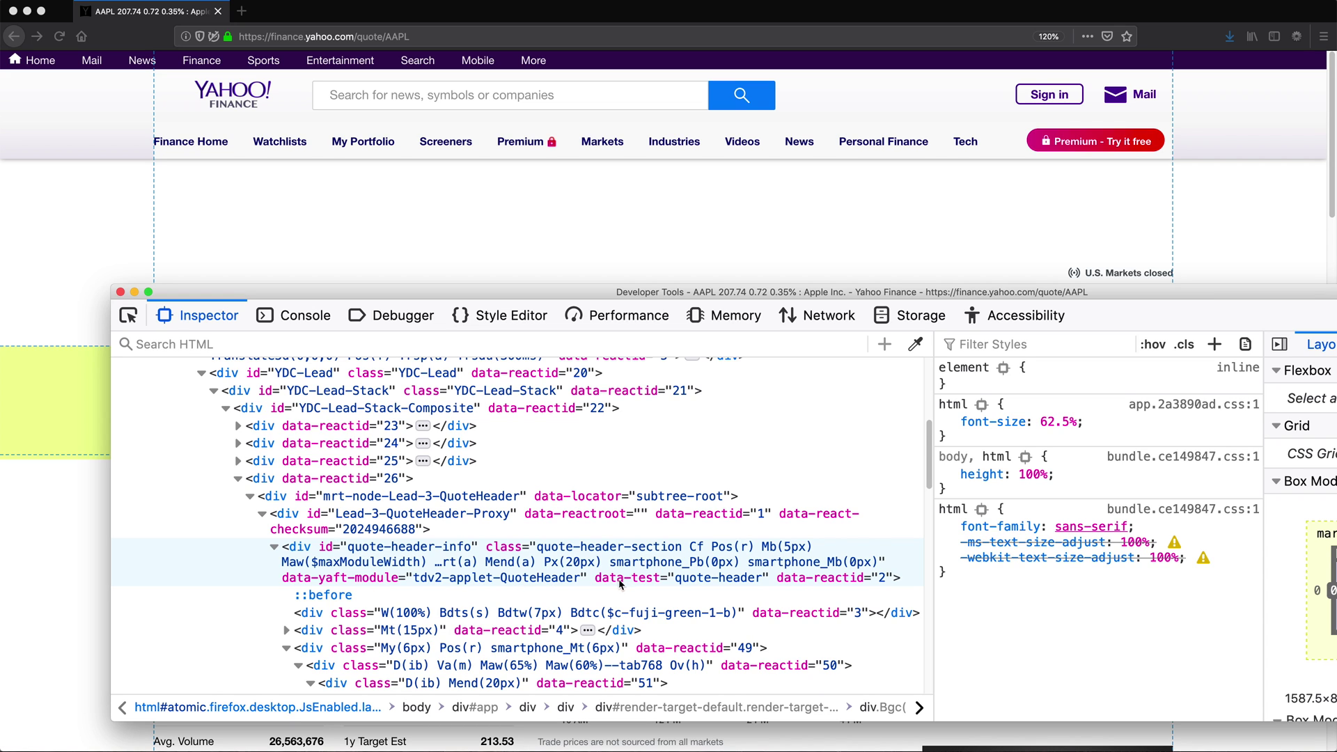
scroll(463, 531, up, 7)
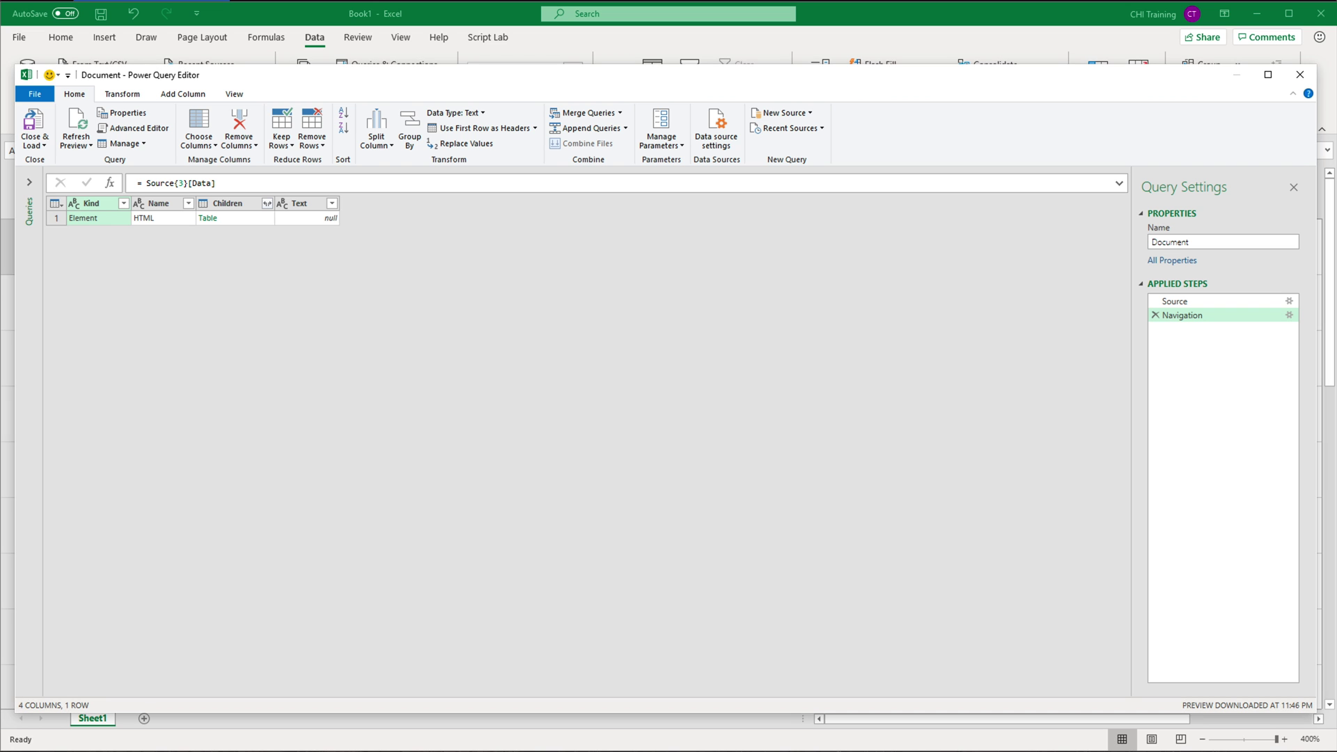
Drill into the HTML element's child table in the document query and select the BODY row
click(160, 221)
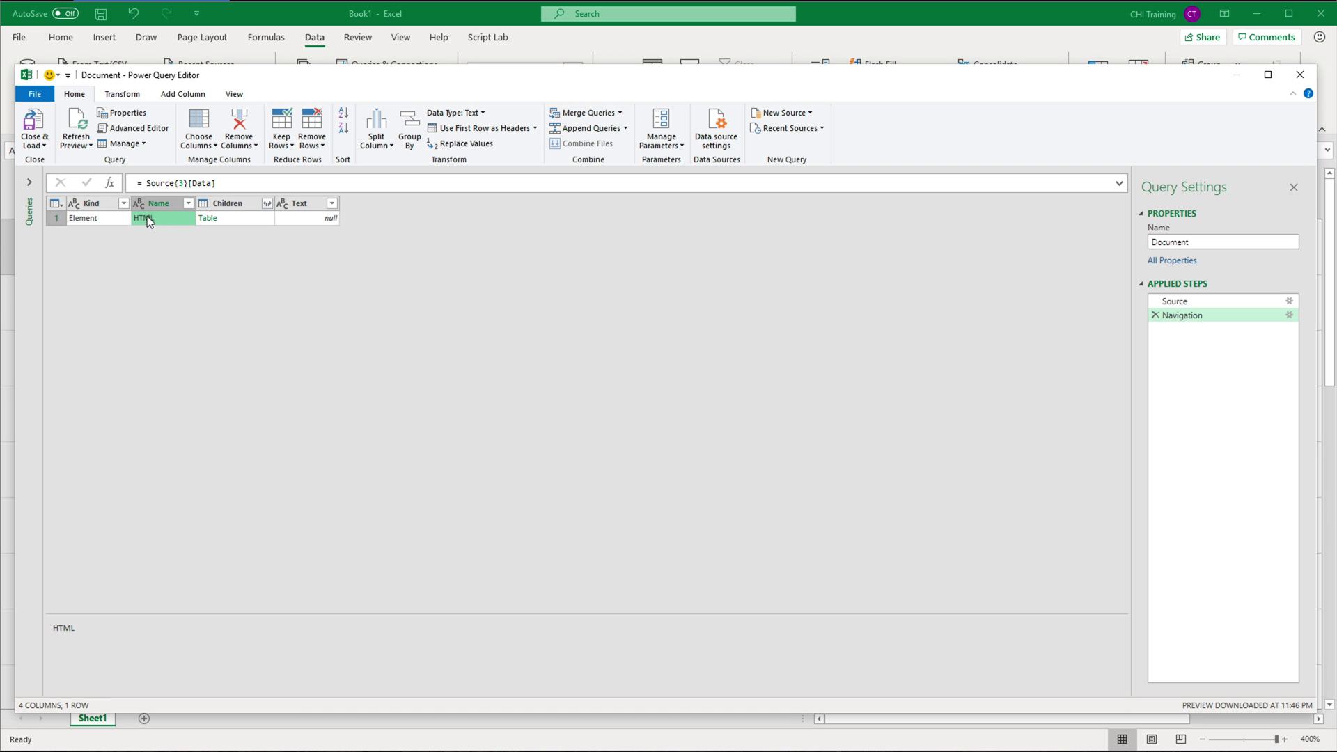
click(211, 218)
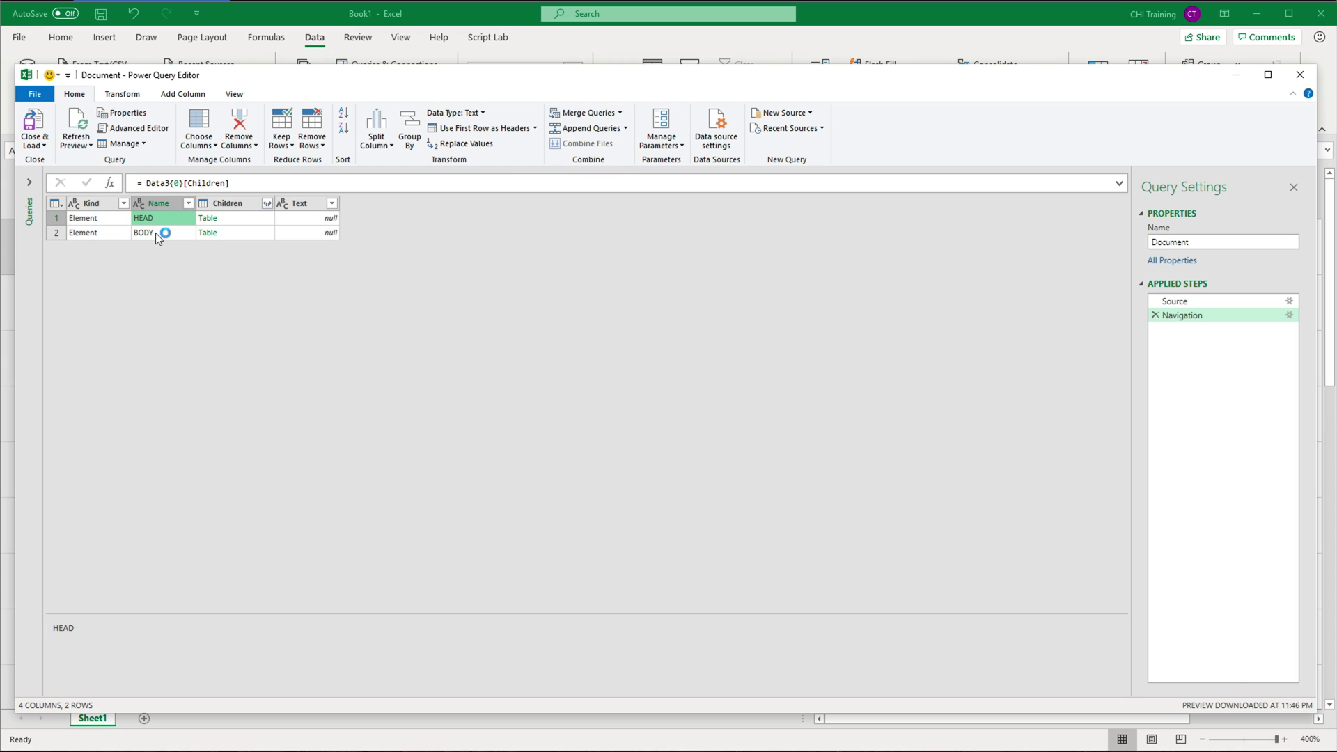
click(162, 234)
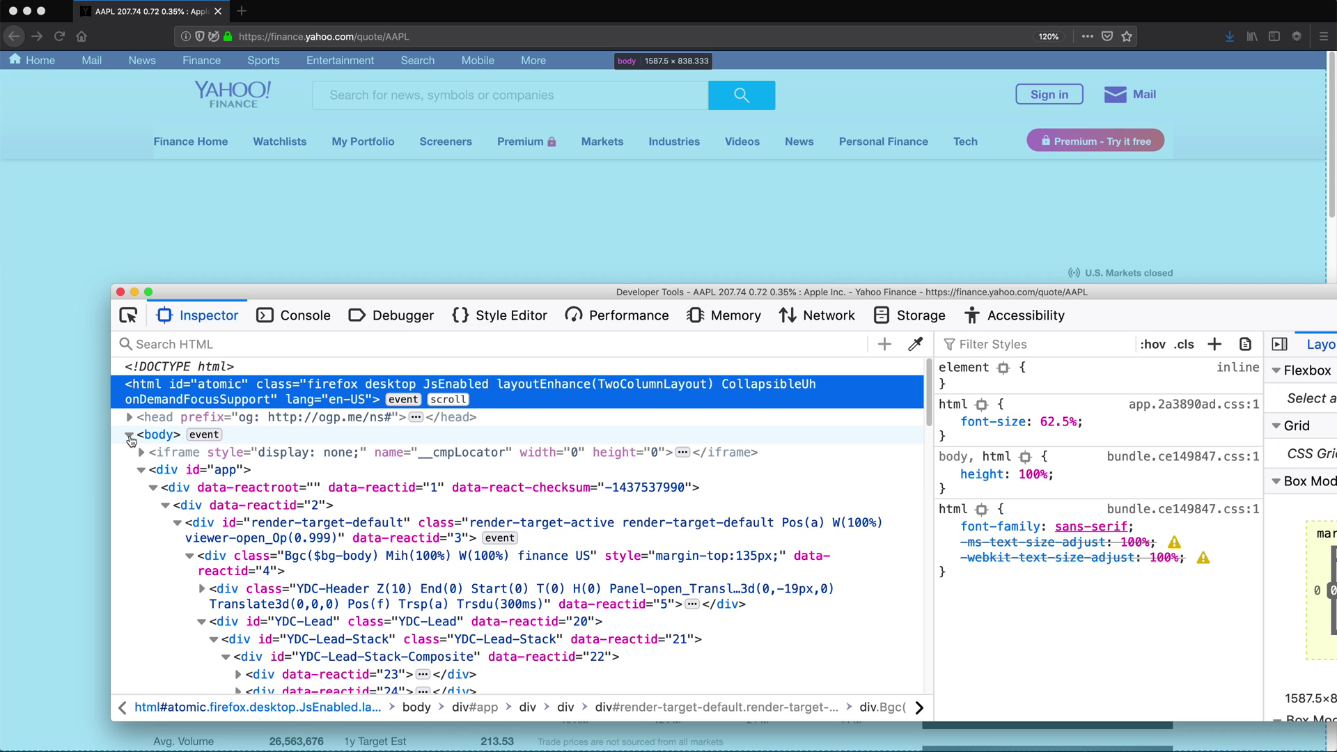
In the browser's HTML inspector, collapse the body element and compare it with the head element
click(129, 436)
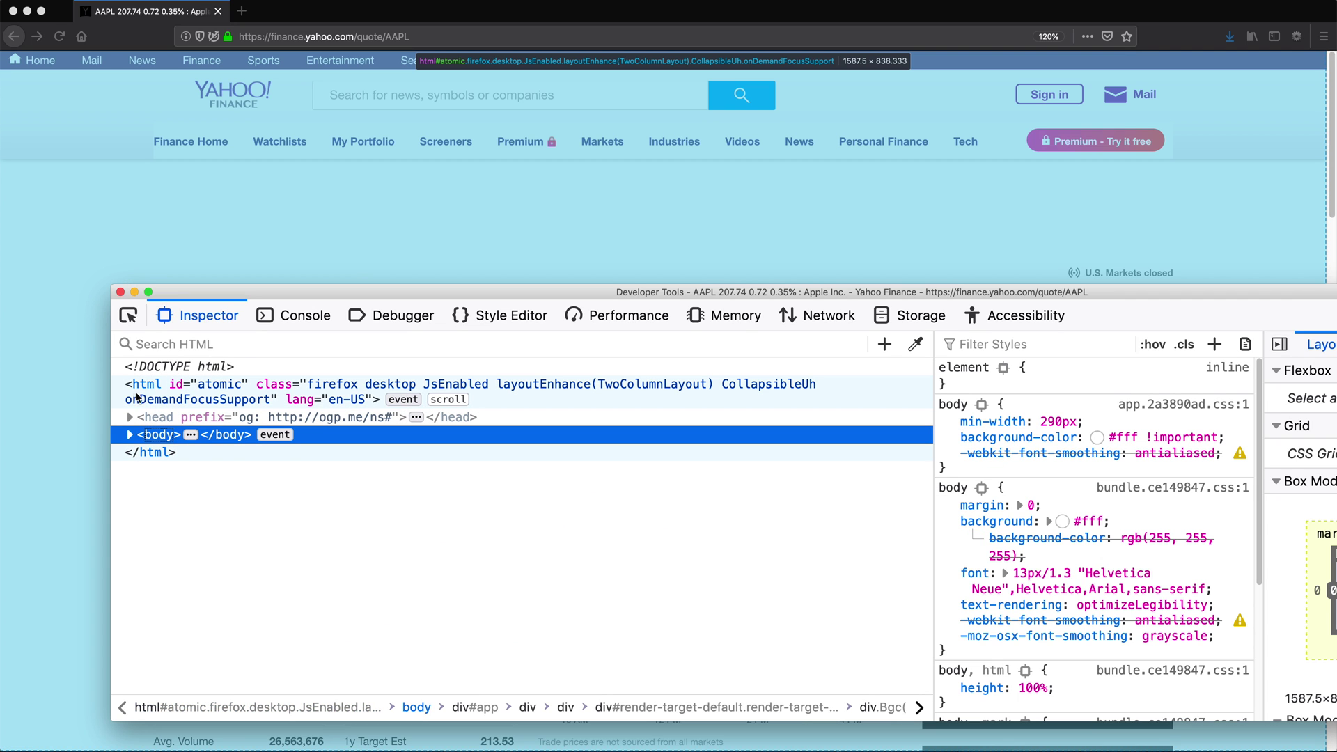
click(137, 397)
click(169, 421)
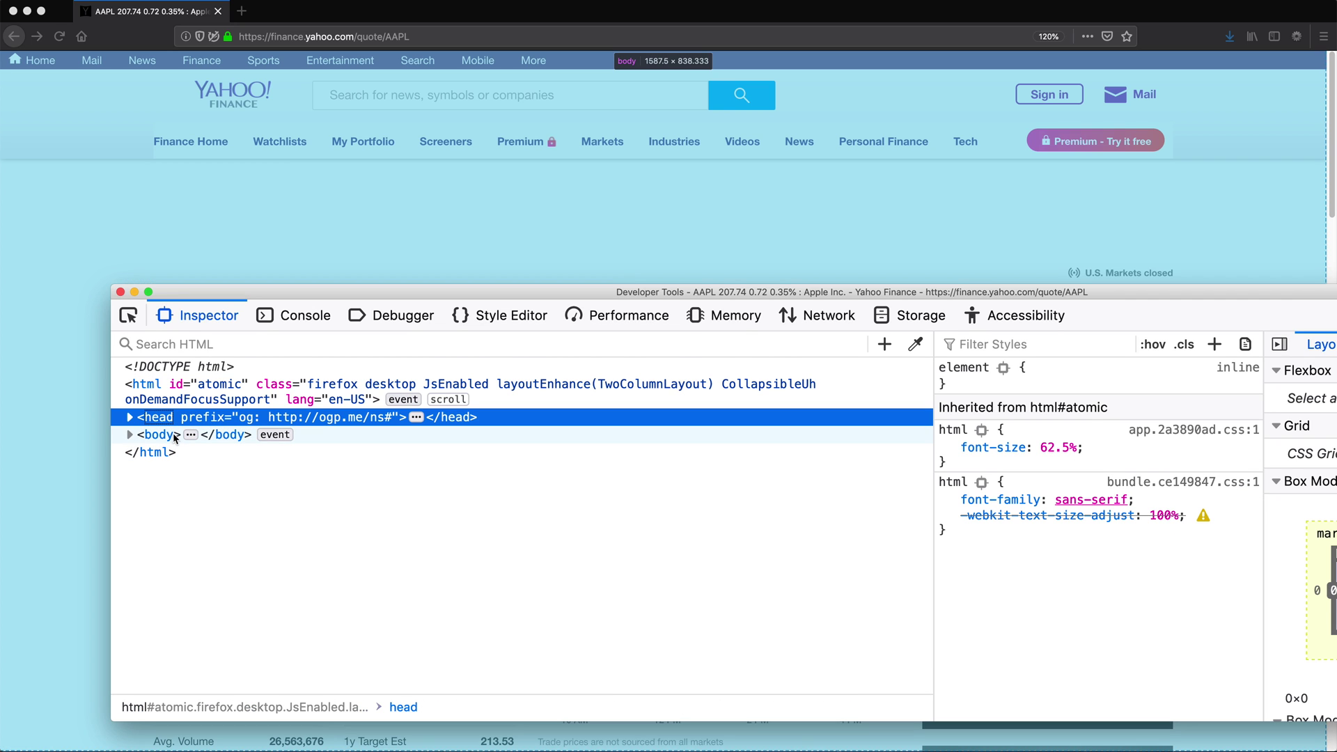
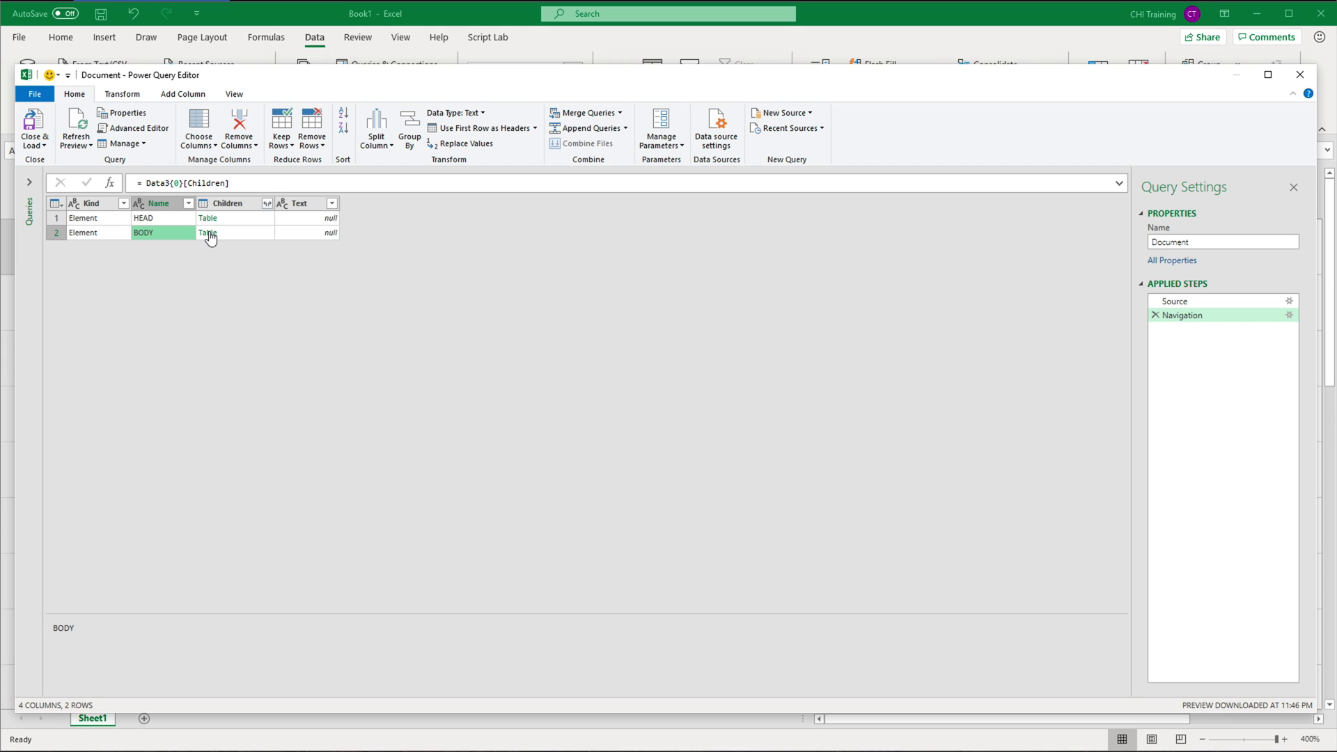
In the Power Query Editor, open the BODY element's child table and check its DIV rows
click(209, 234)
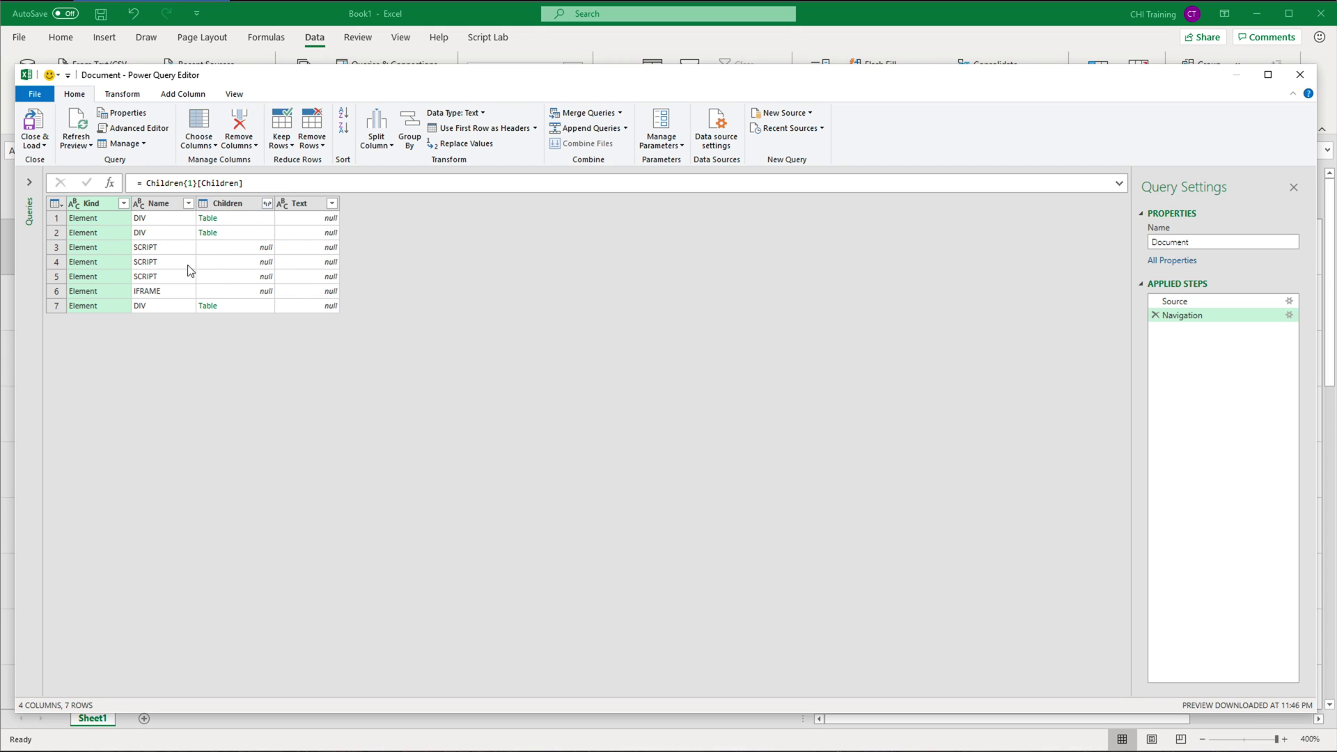
click(150, 232)
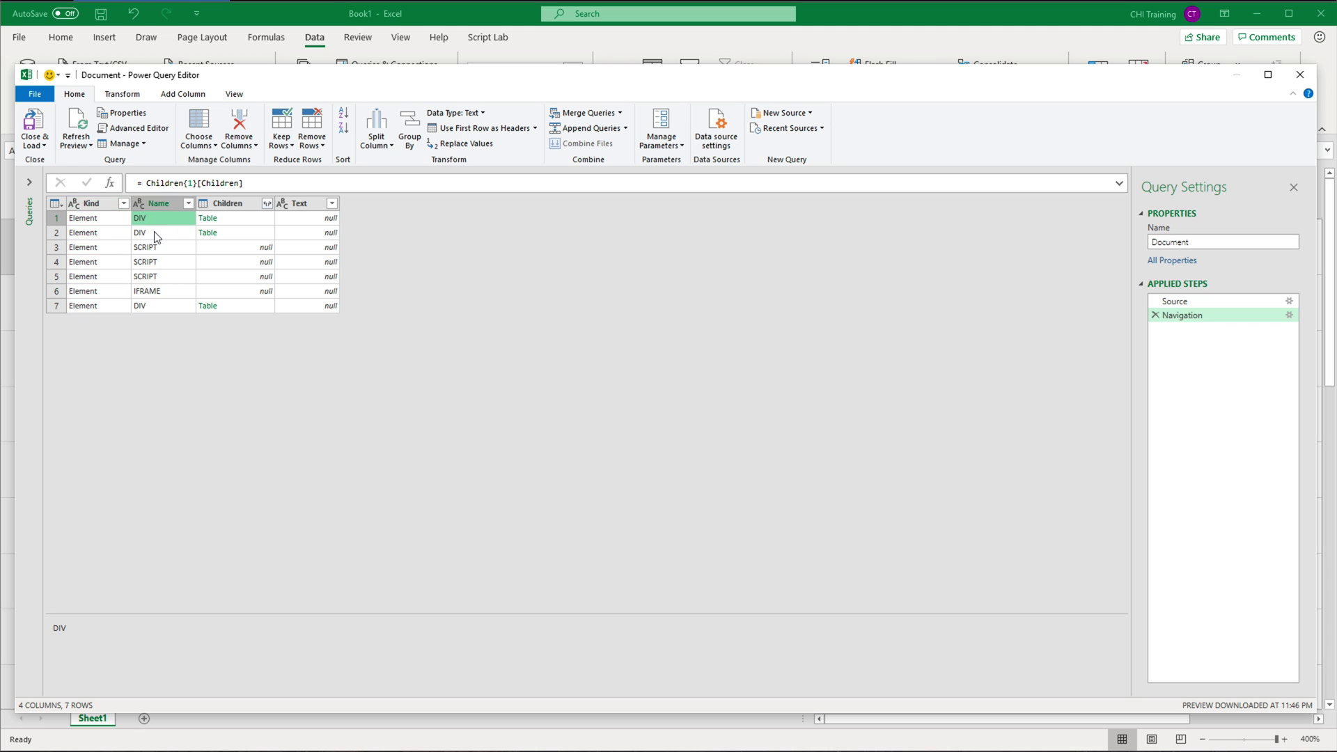
click(160, 307)
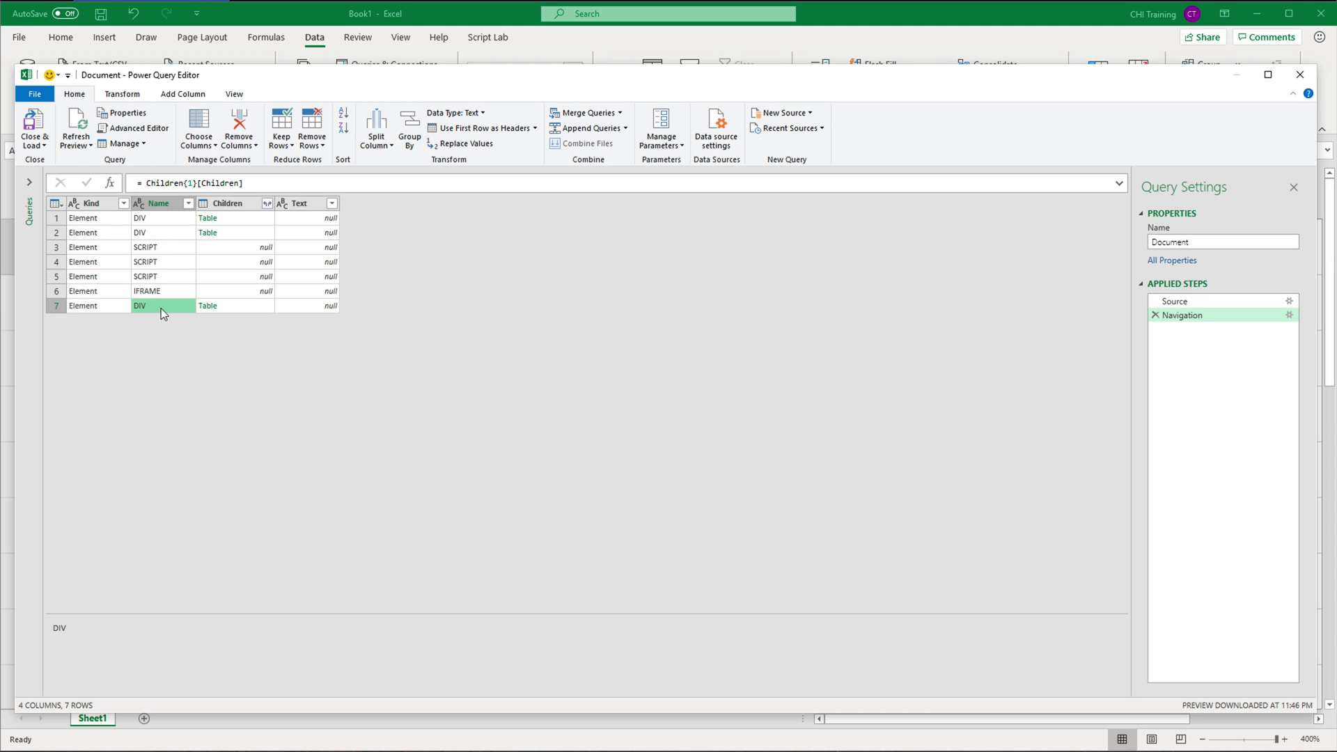
click(150, 218)
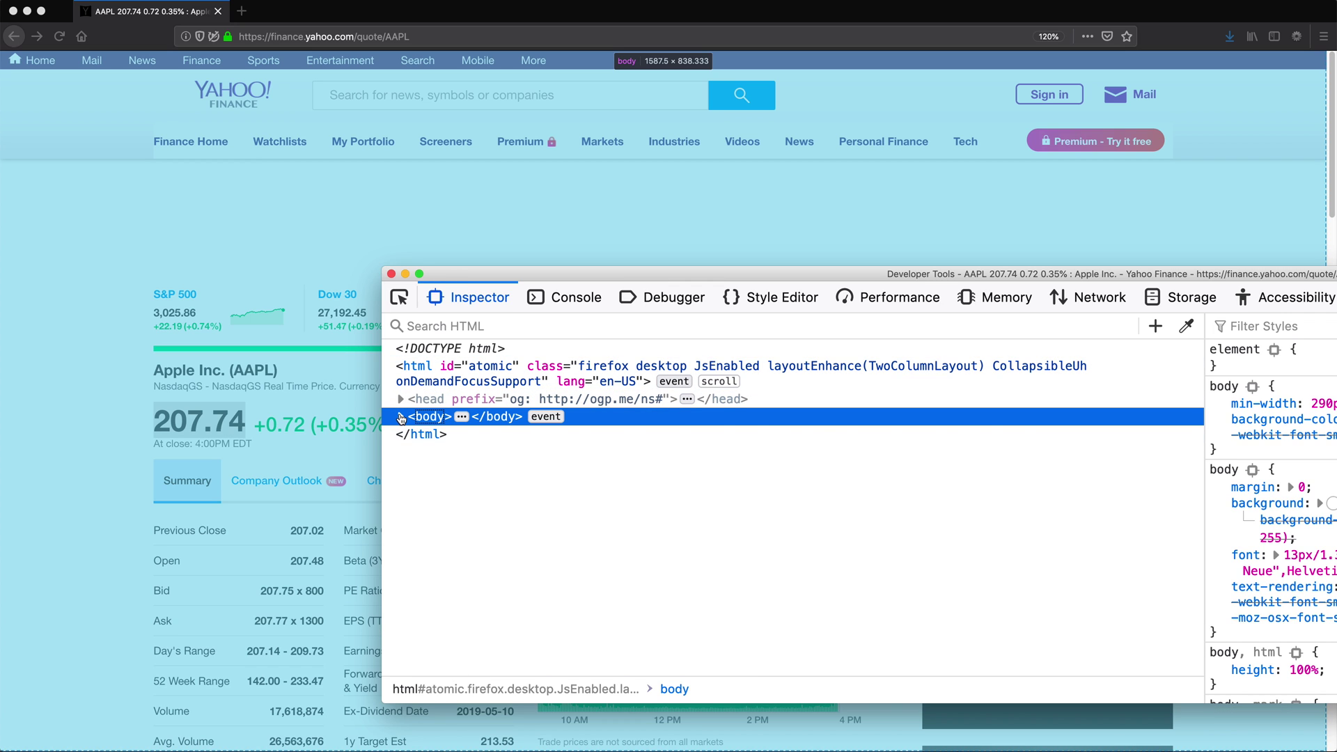
In the browser, examine the body's child elements and the contents of its first two divs to locate the share price's branch
click(401, 418)
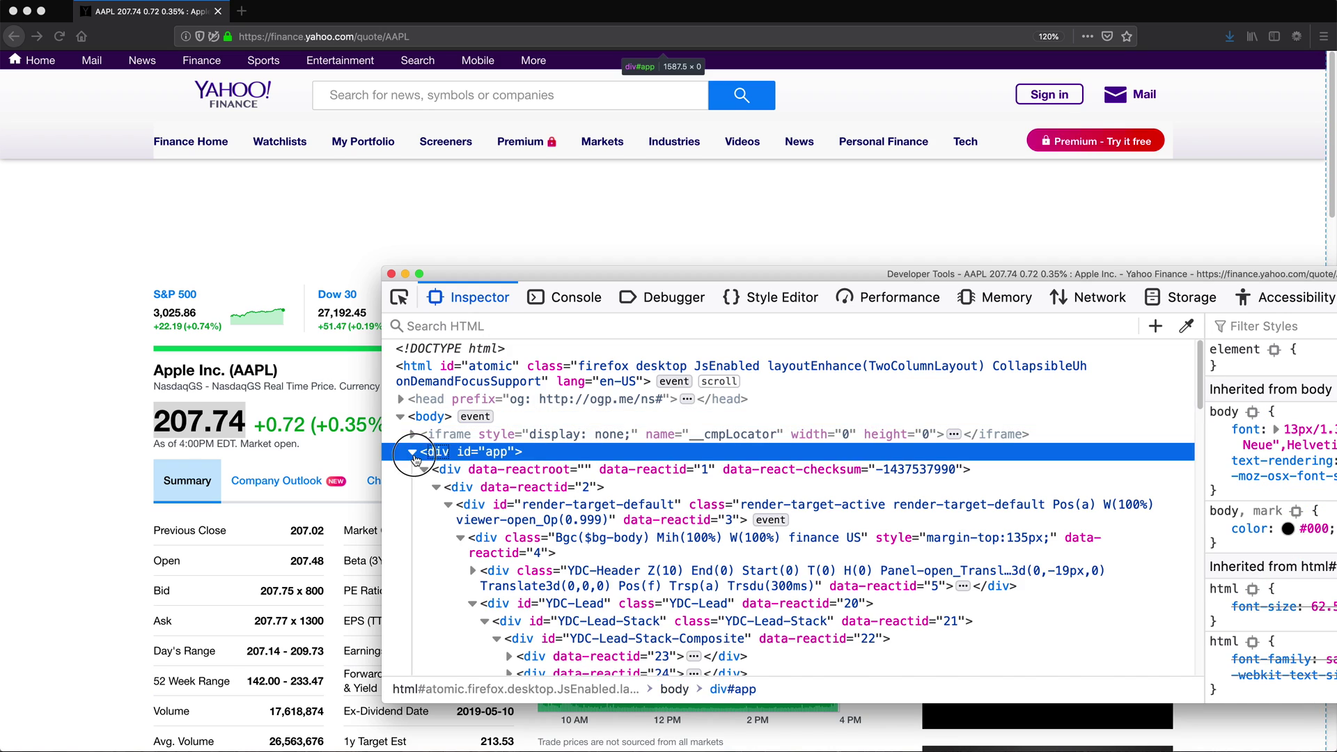
double_click(414, 456)
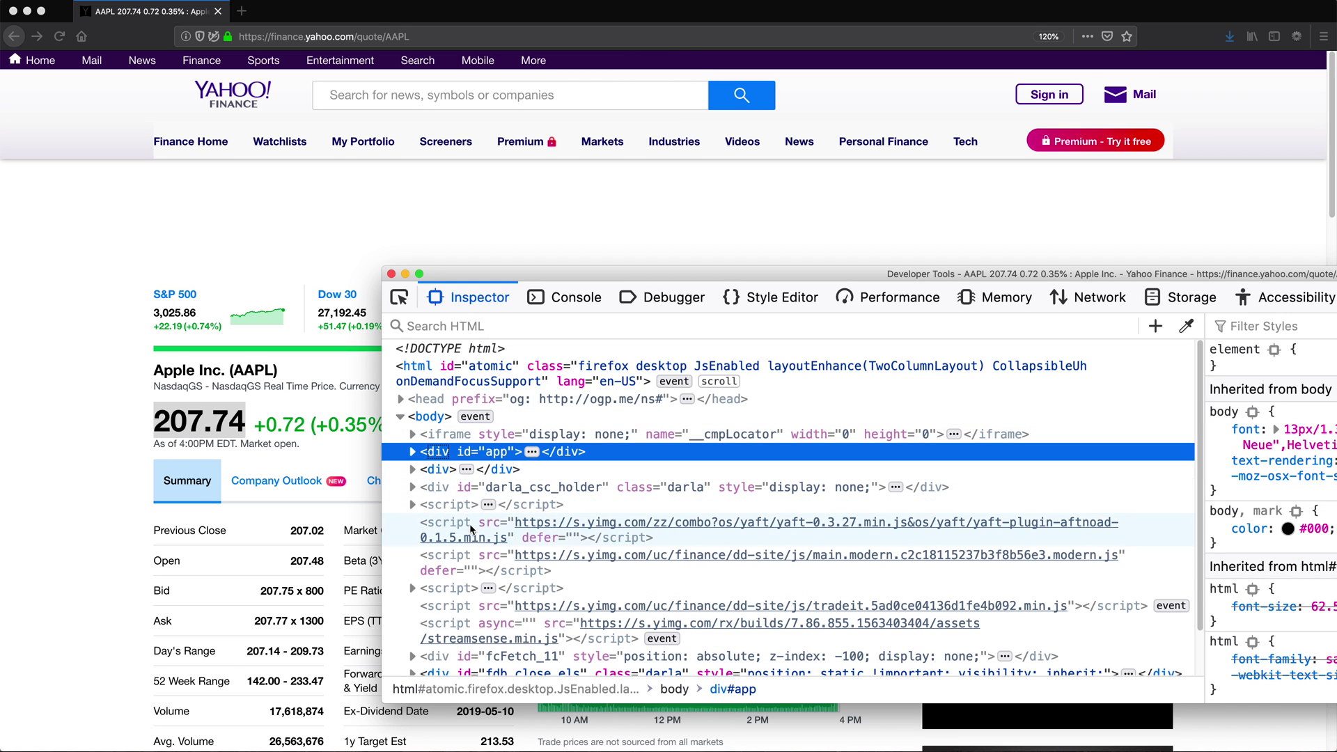
scroll(483, 569, down, 2)
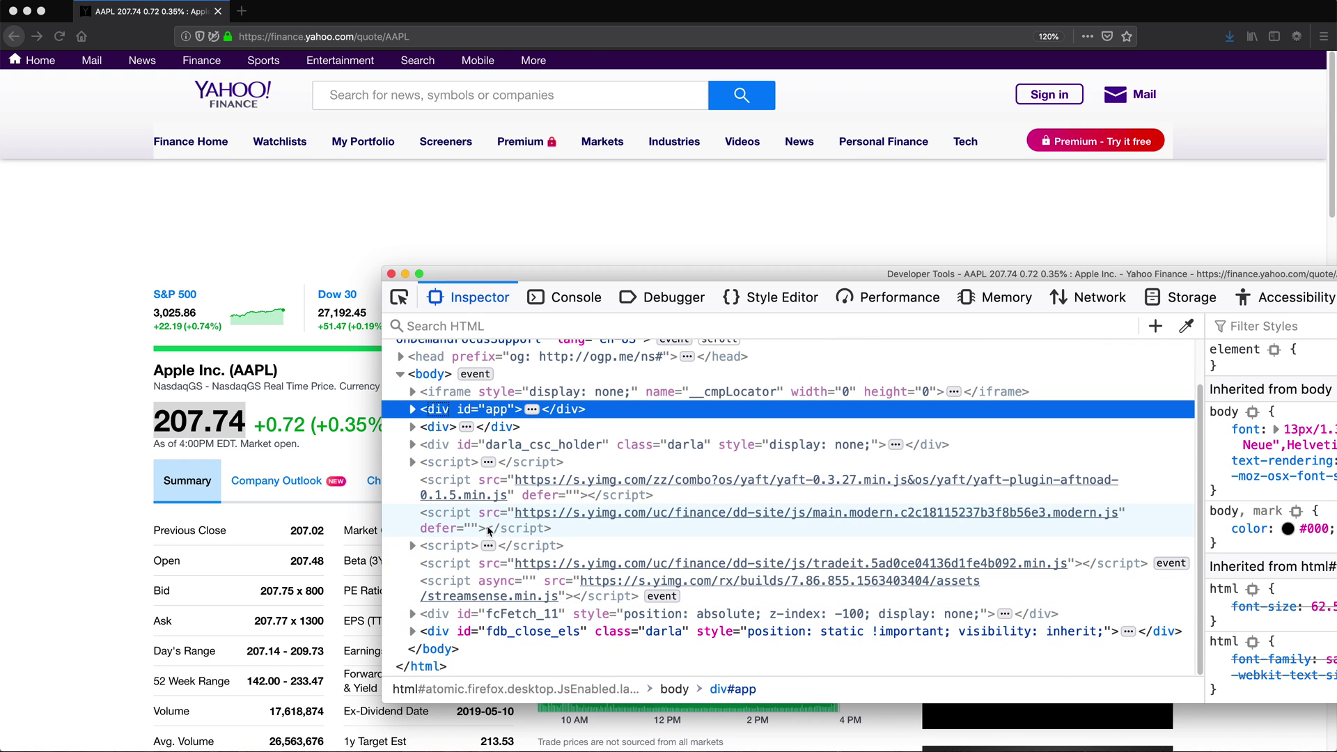
scroll(486, 529, up, 1)
scroll(487, 529, up, 1)
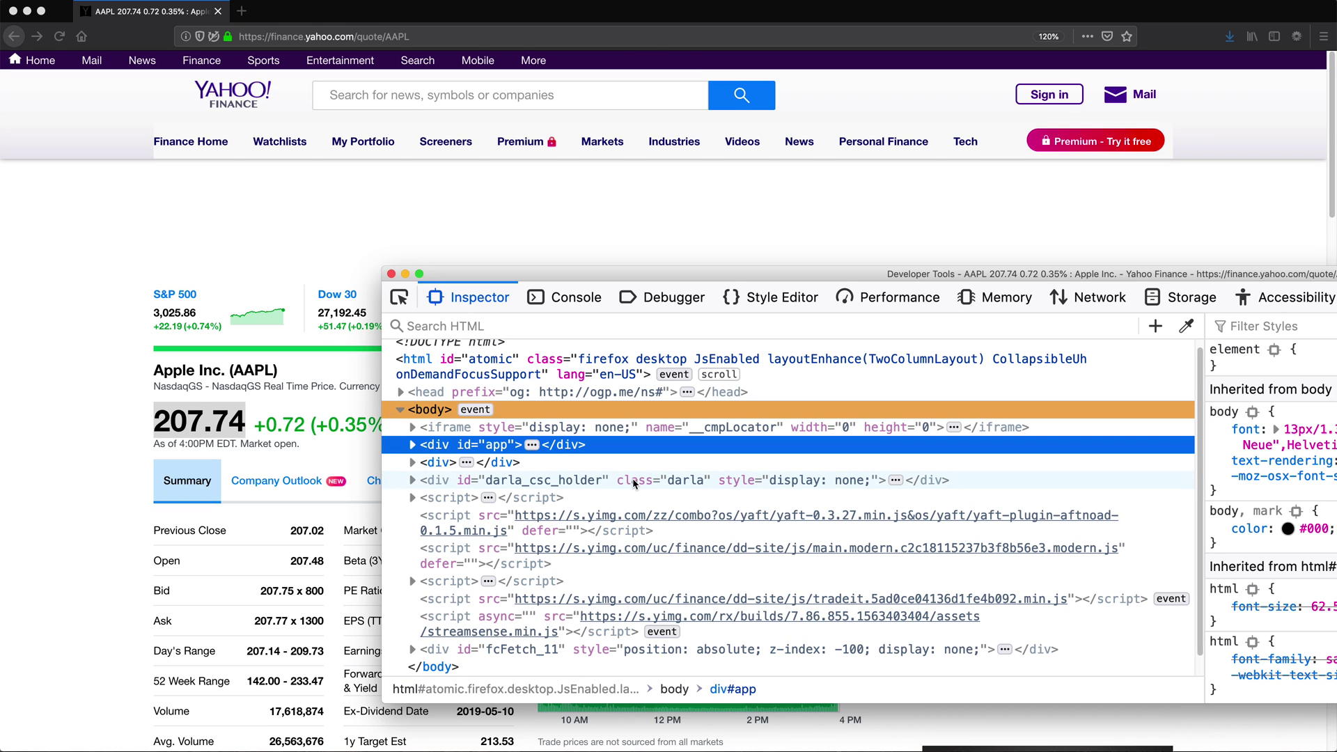
scroll(521, 490, up, 1)
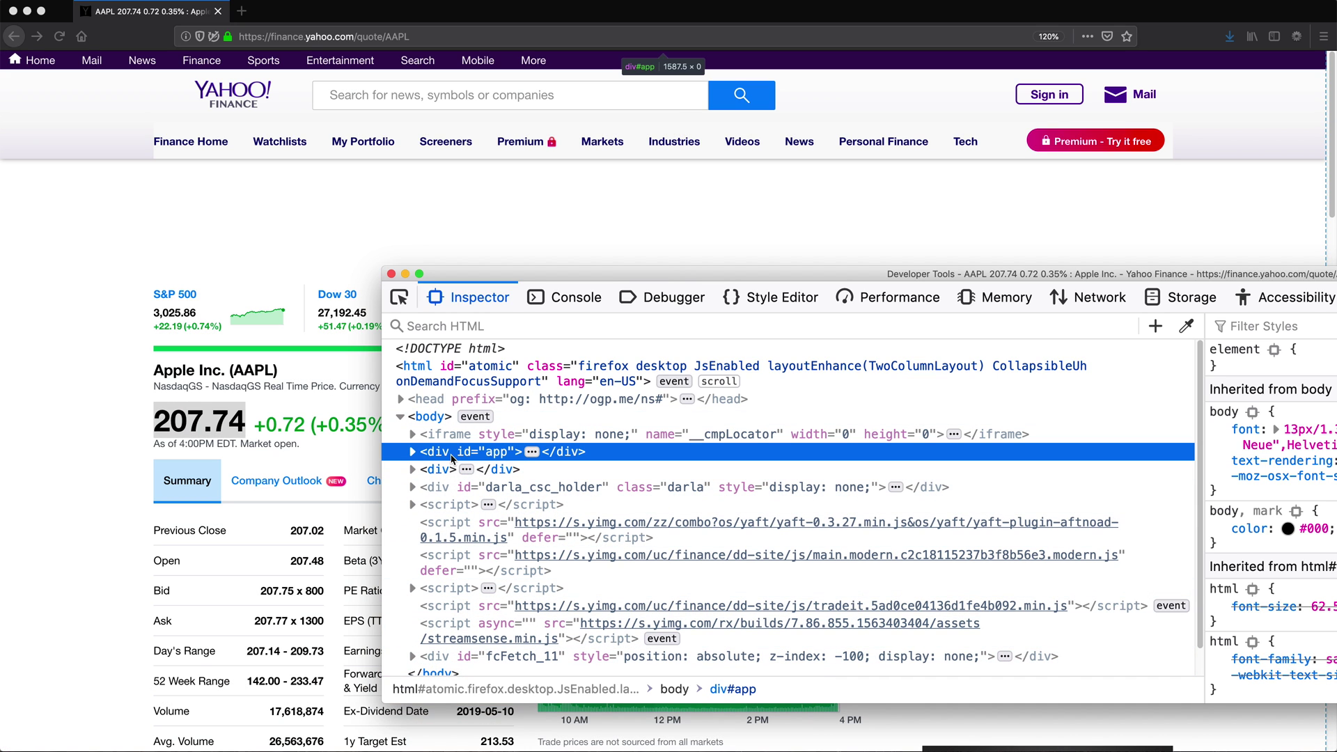
double_click(426, 469)
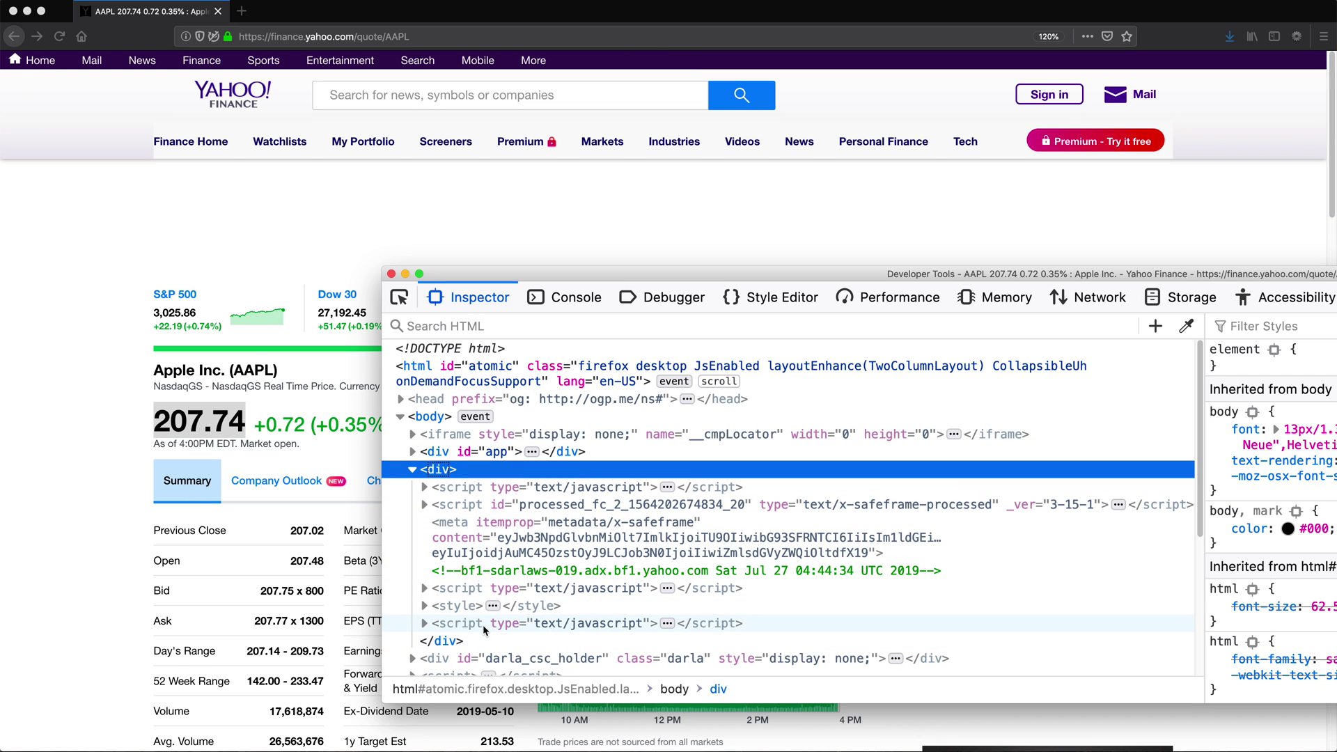
click(413, 468)
double_click(425, 451)
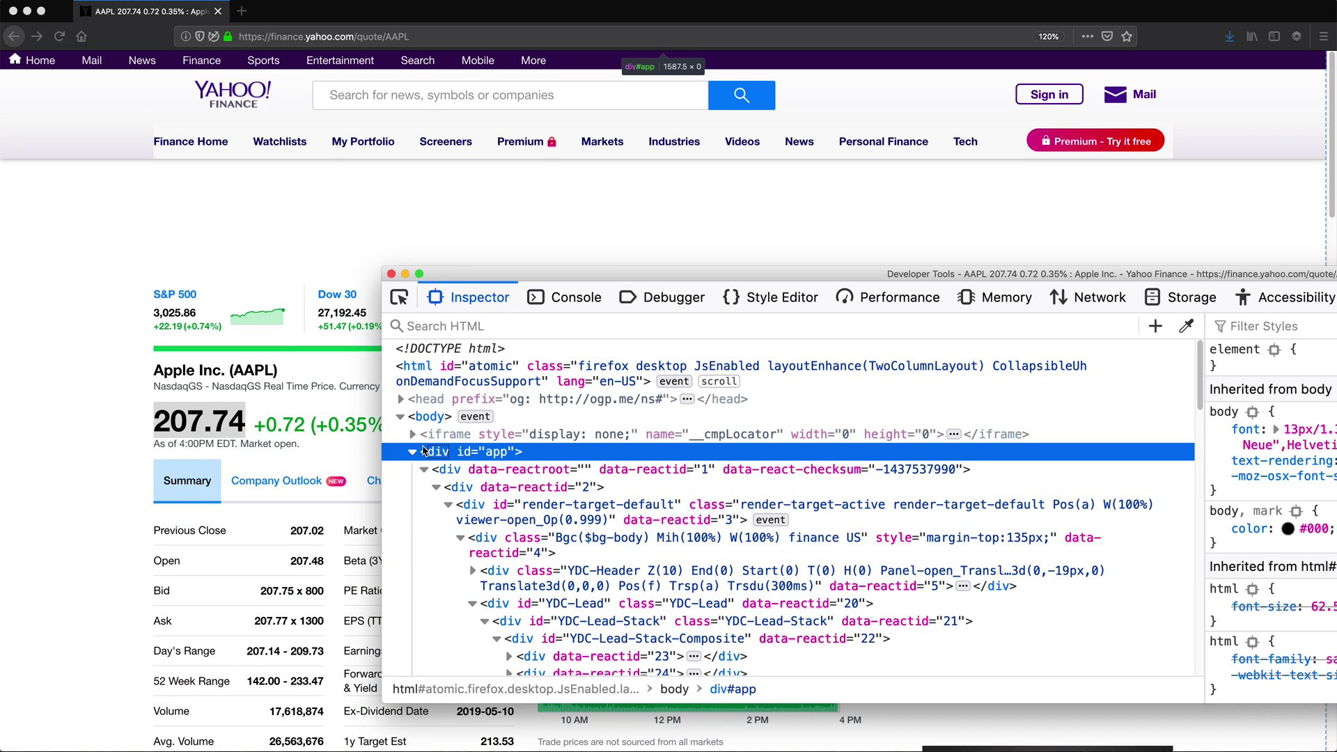
click(412, 453)
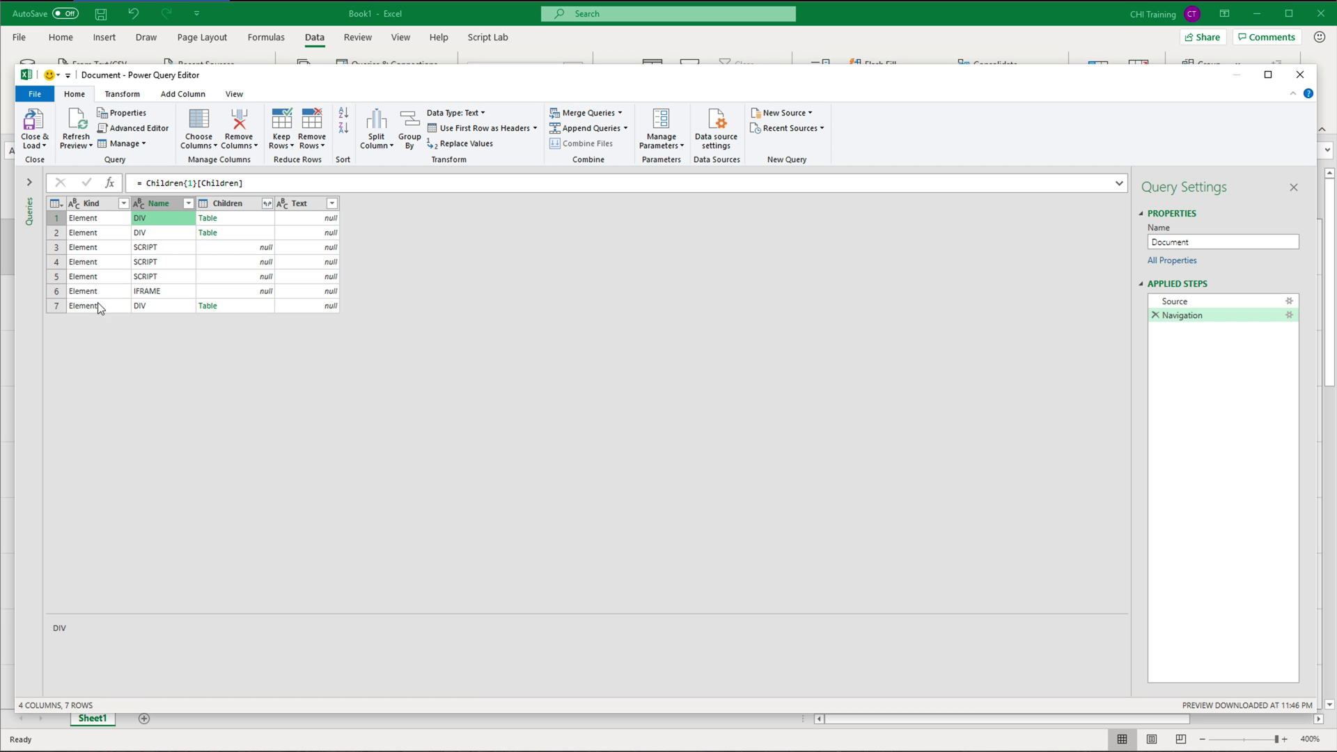
In the Power Query Editor, open the child table of BODY's first DIV and of the DIV nested inside it
click(207, 218)
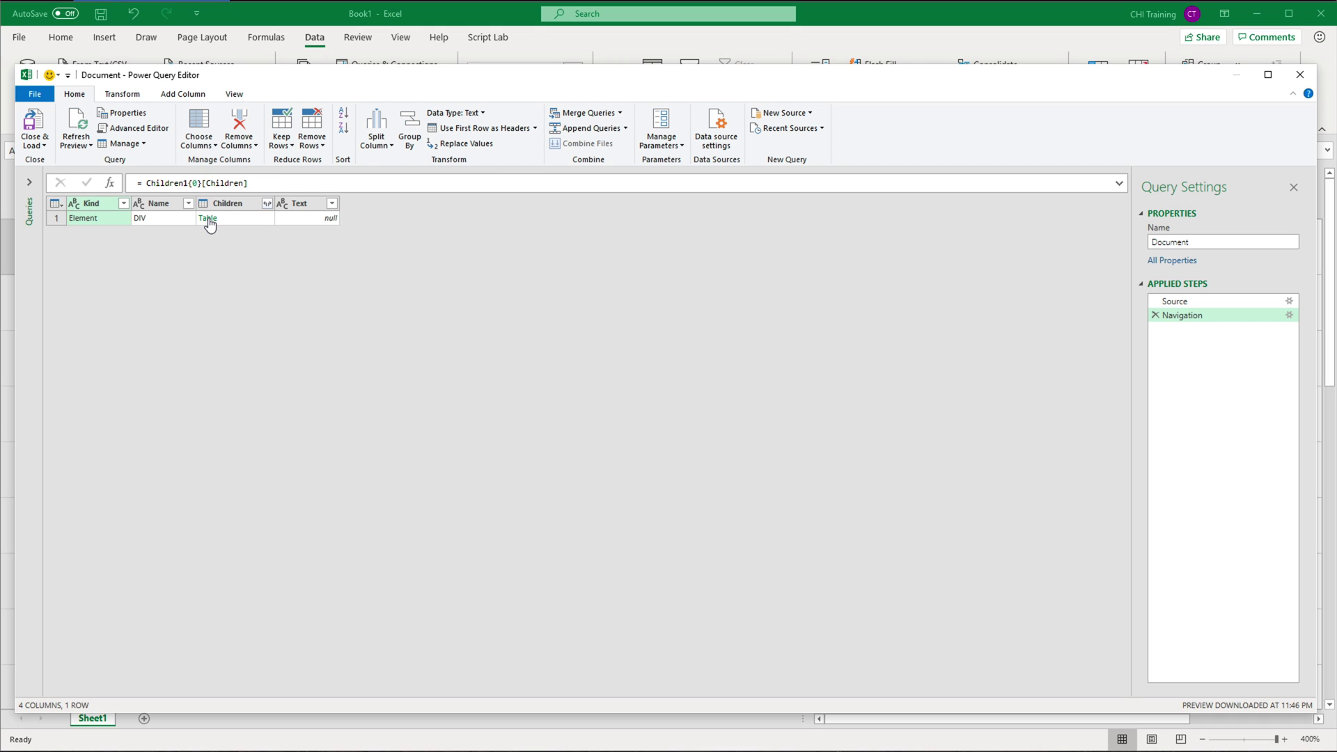
click(151, 219)
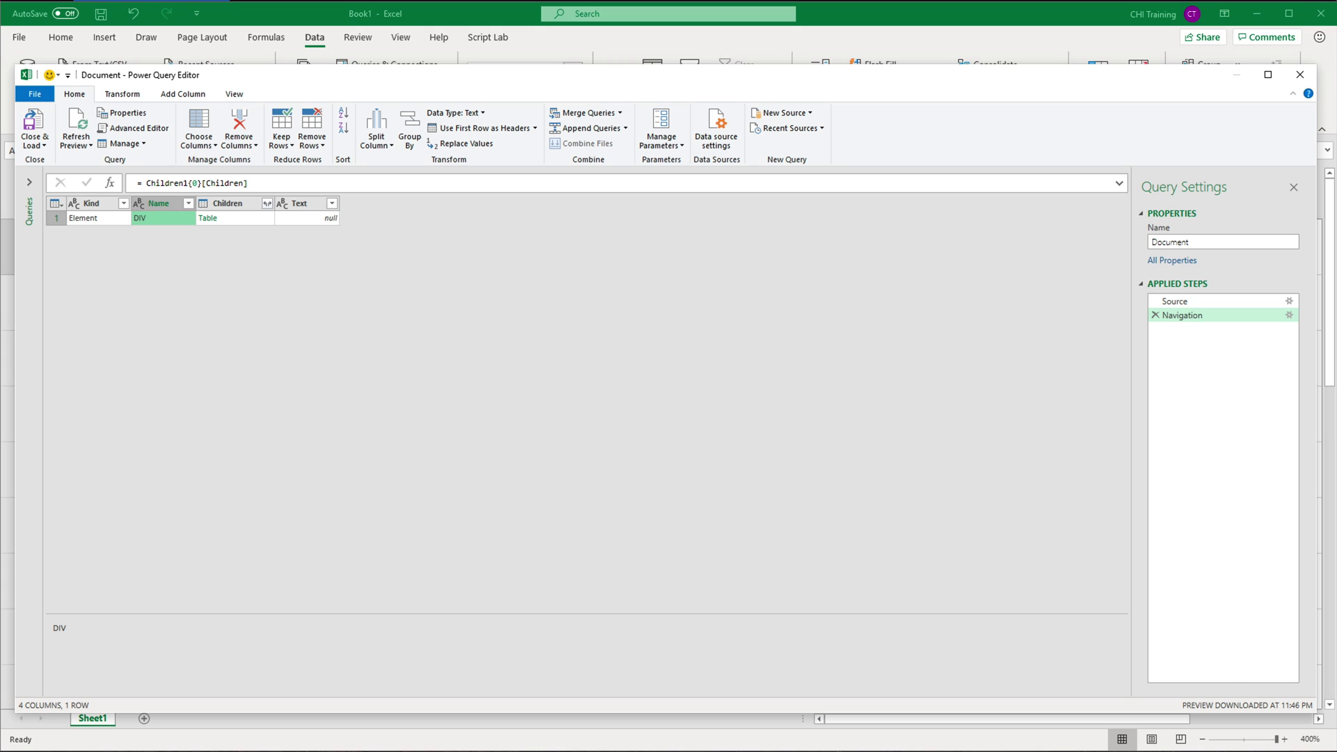
click(209, 220)
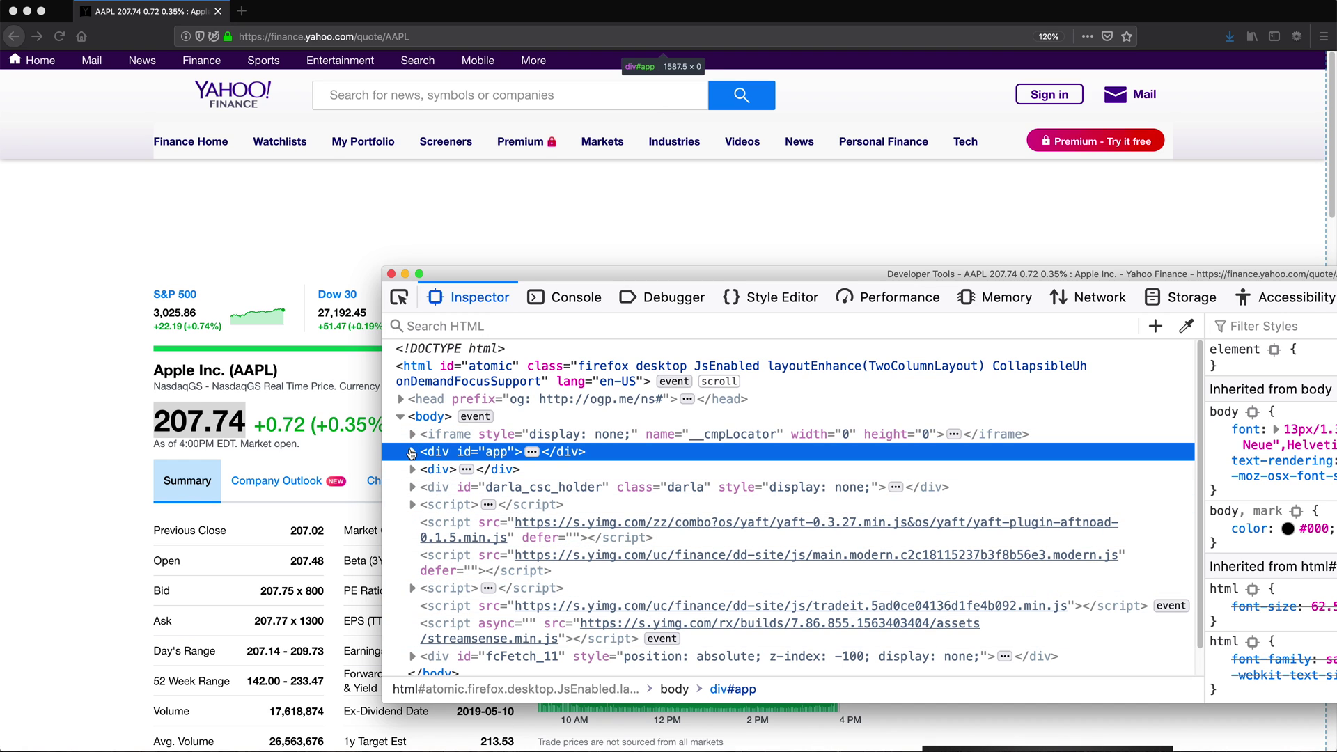
In the browser, examine the nested divs under the div with id "app" down to "render-target-default"
click(412, 452)
click(424, 469)
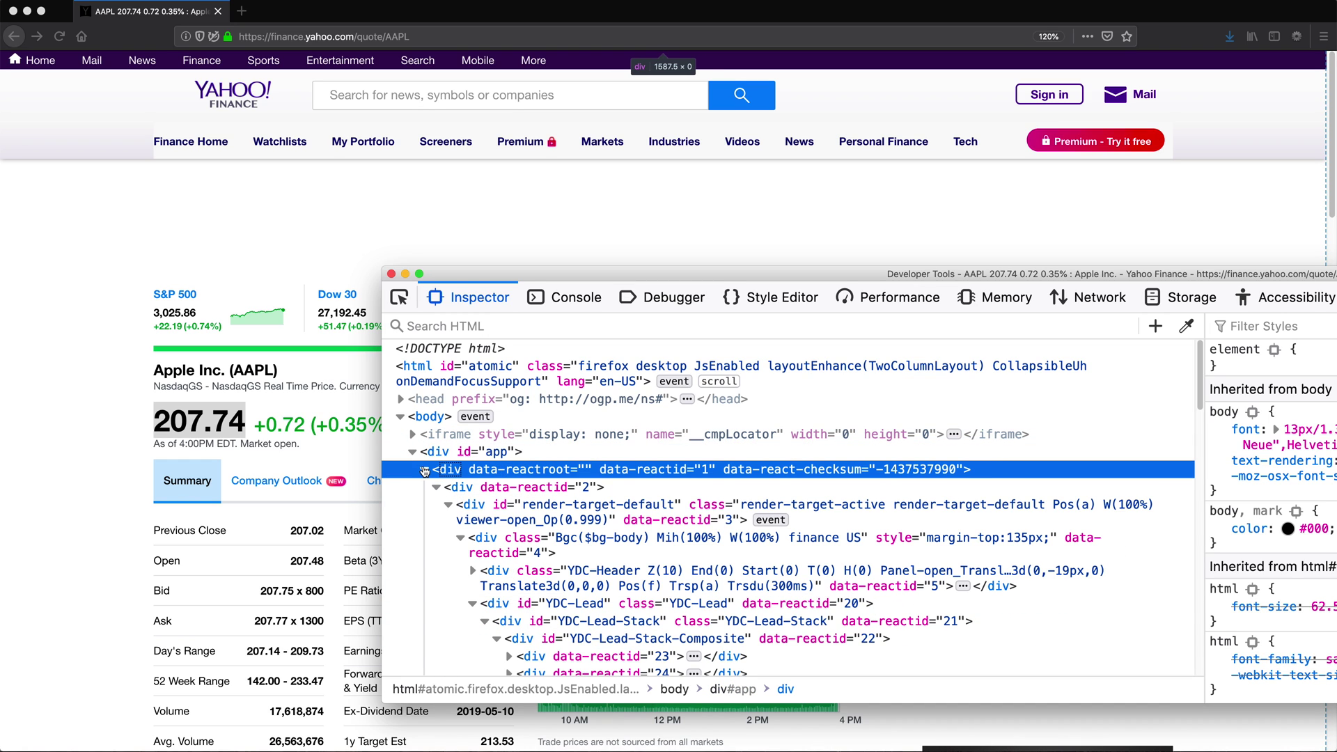
click(424, 469)
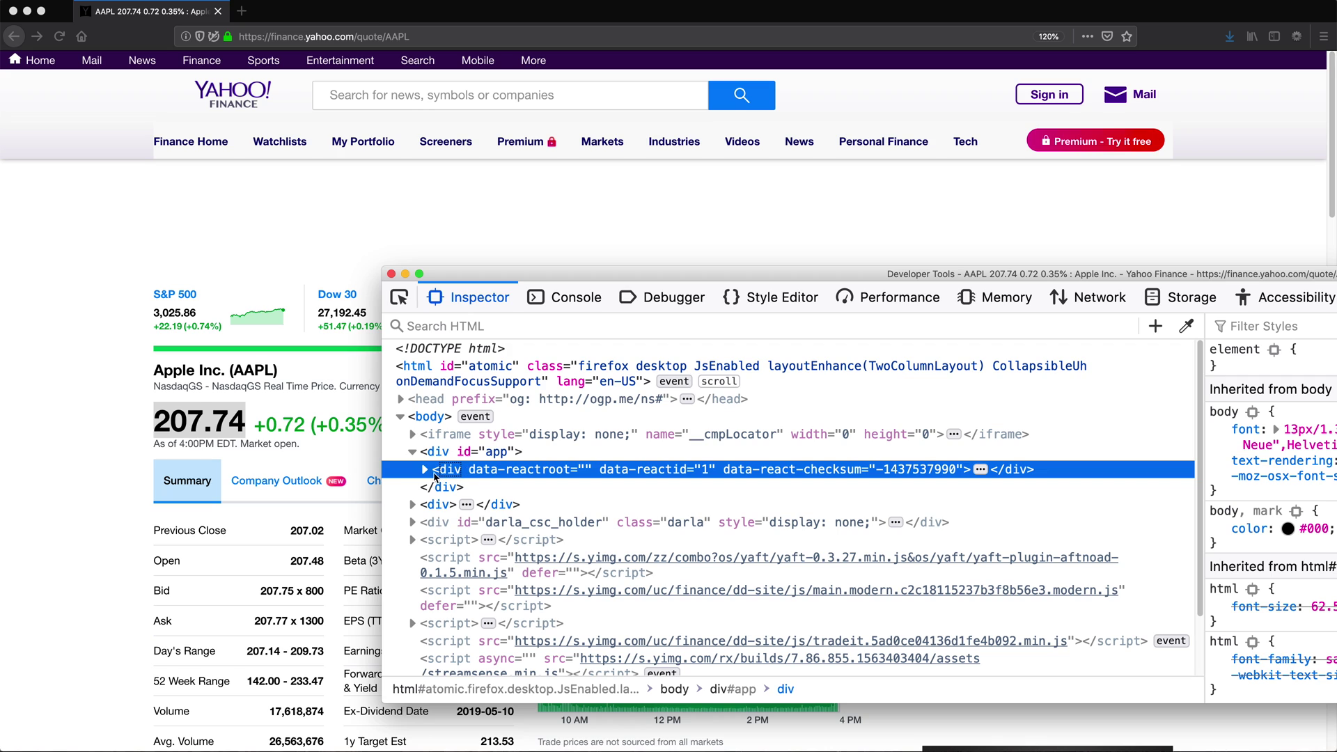
click(425, 469)
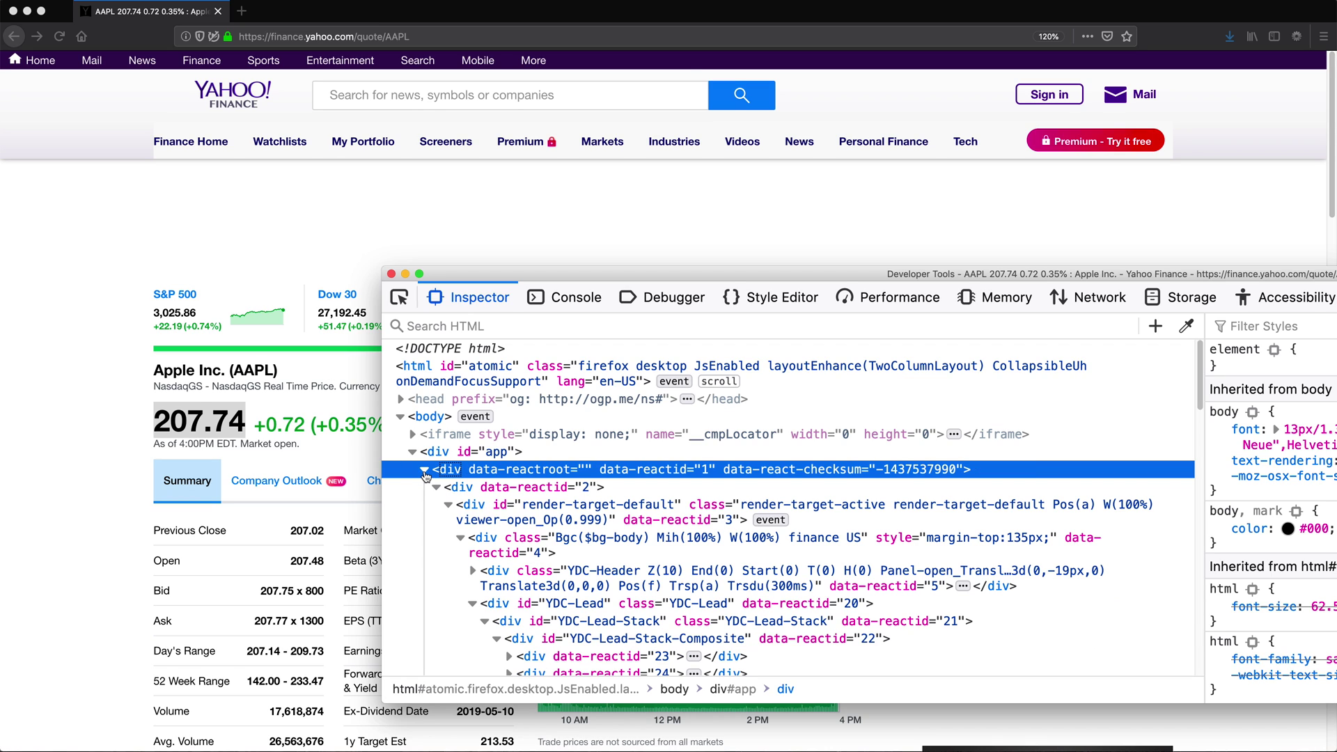
click(436, 487)
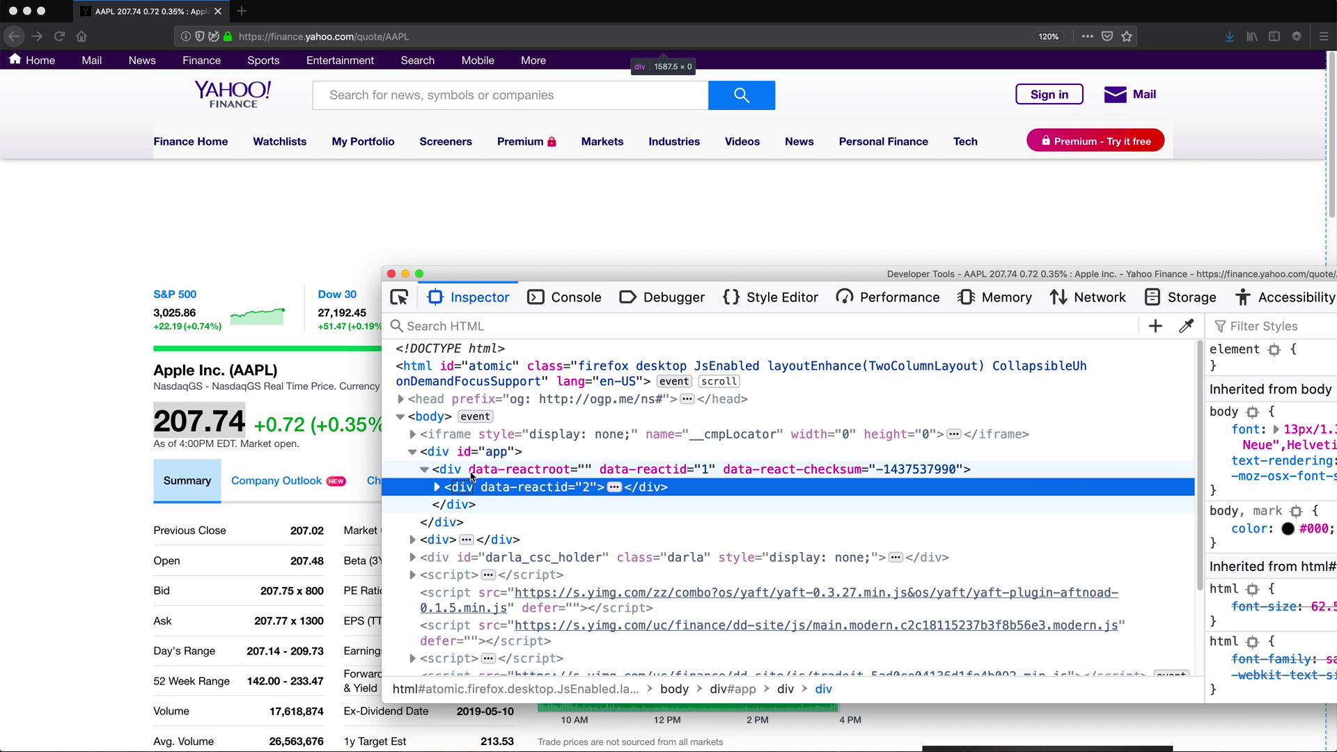
click(437, 487)
click(450, 512)
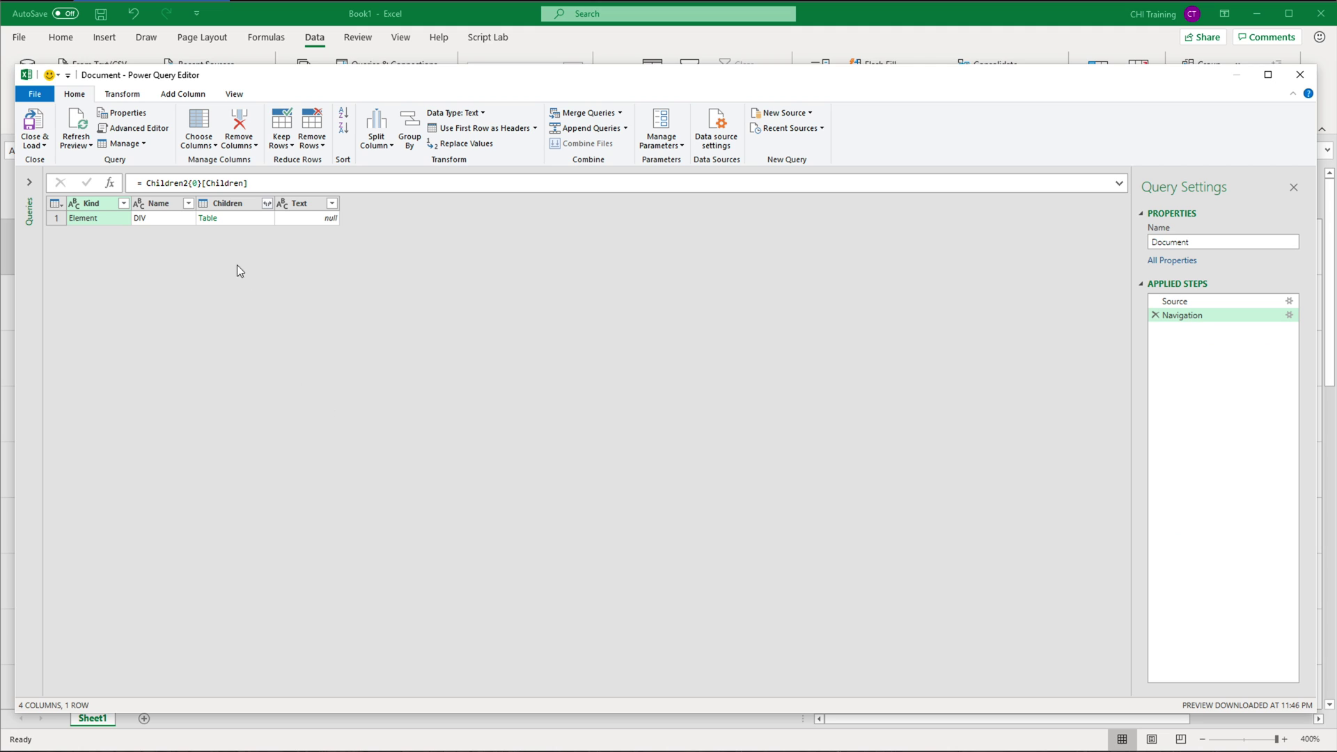
In the Power Query Editor, drill down three more levels through the child table of the first DIV at each level
click(209, 218)
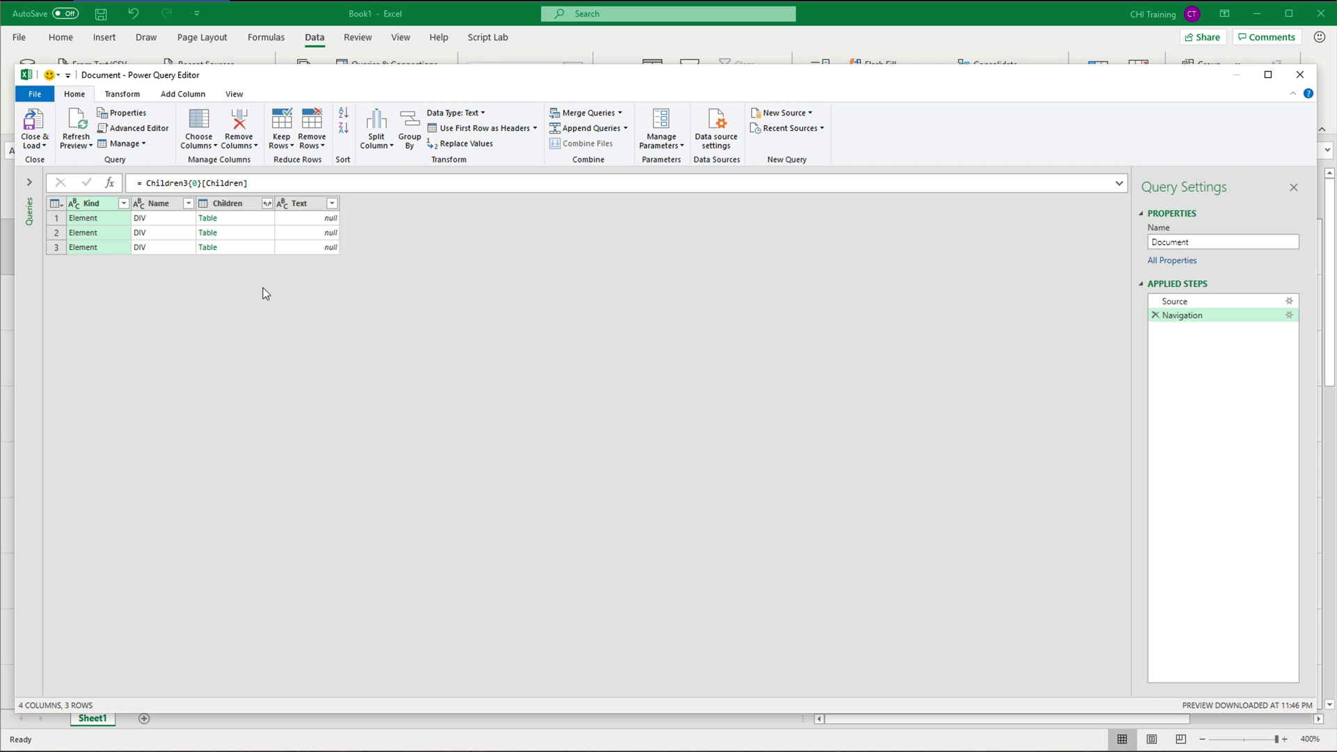
click(211, 217)
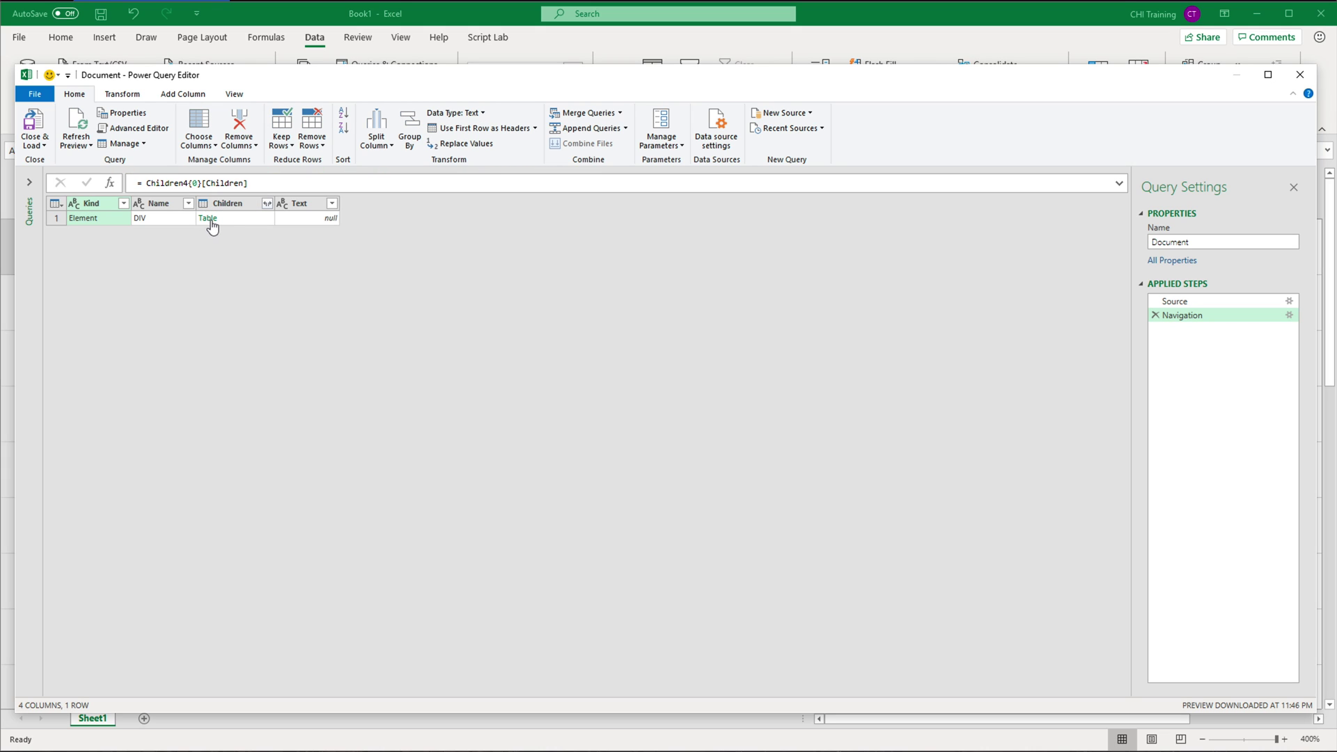
click(210, 222)
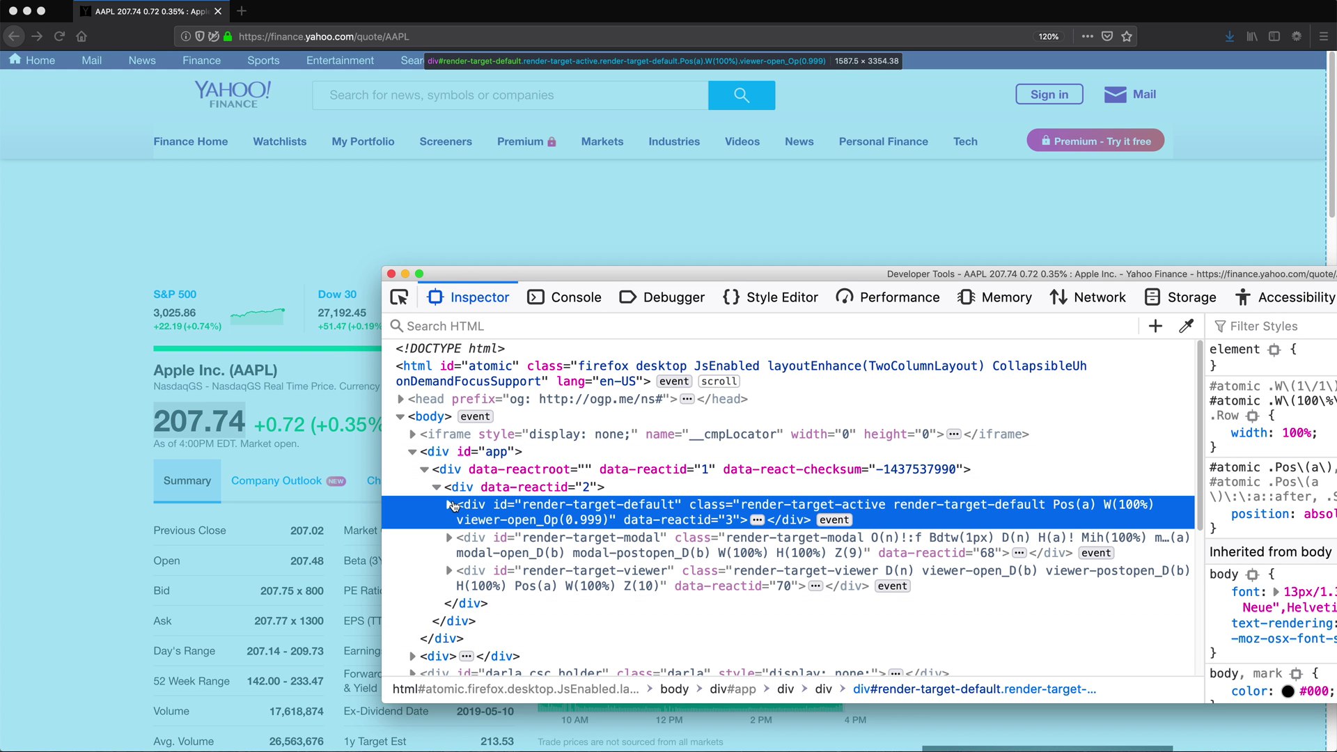
In the browser, examine the divs inside "render-target-default" and collapse "YDC-Lead" to see its position among its siblings
click(450, 504)
click(461, 537)
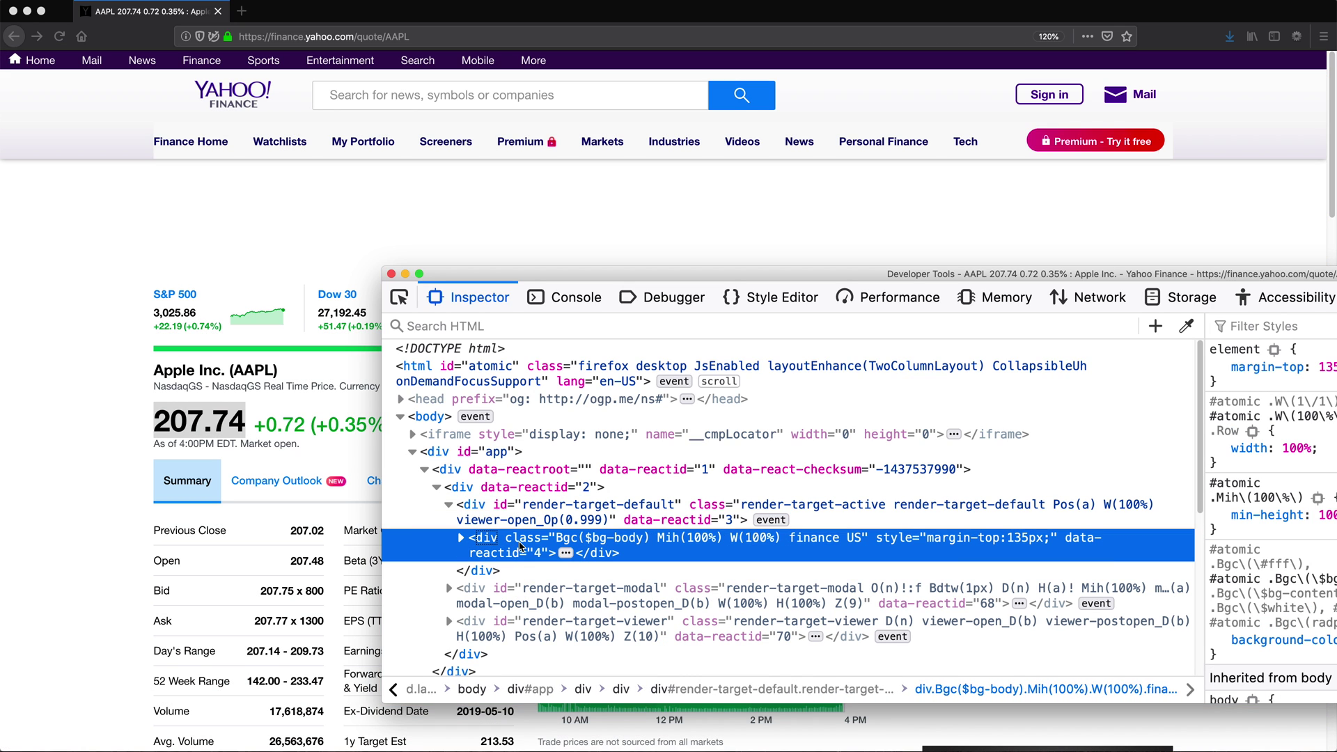
click(462, 539)
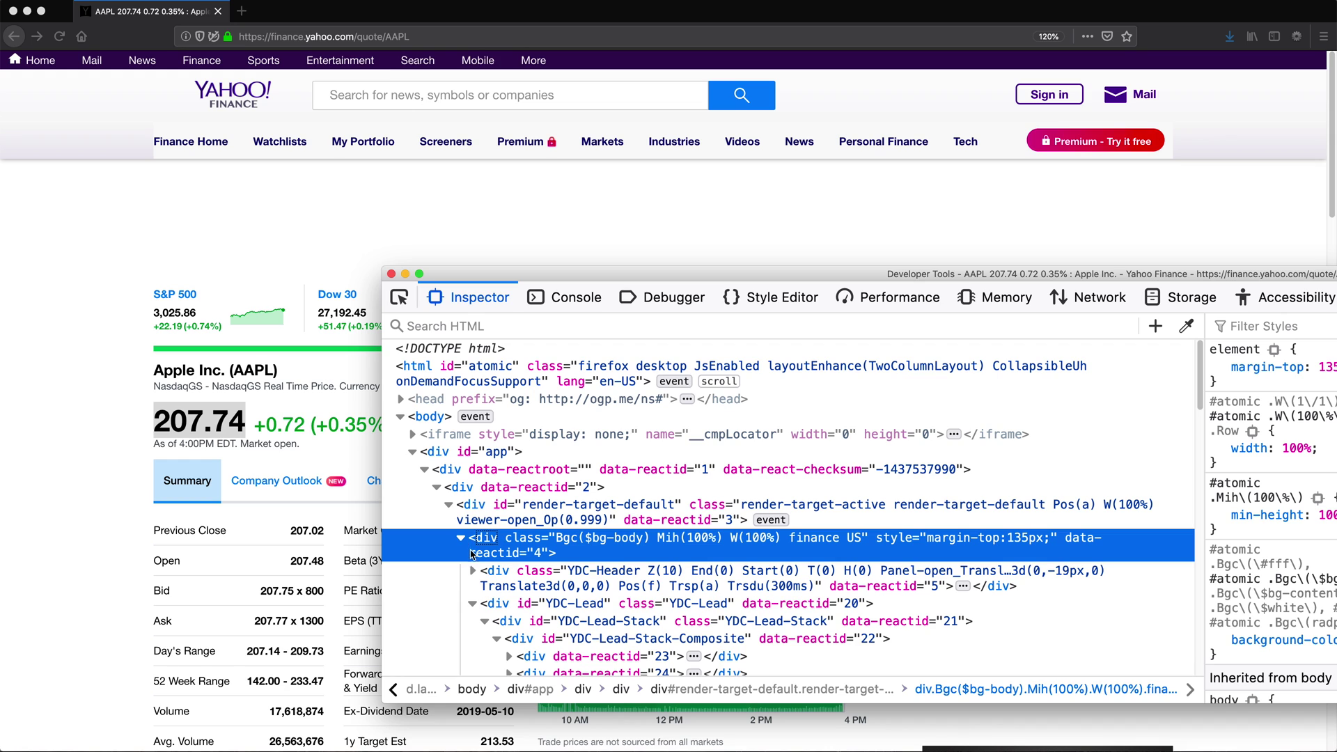
click(474, 611)
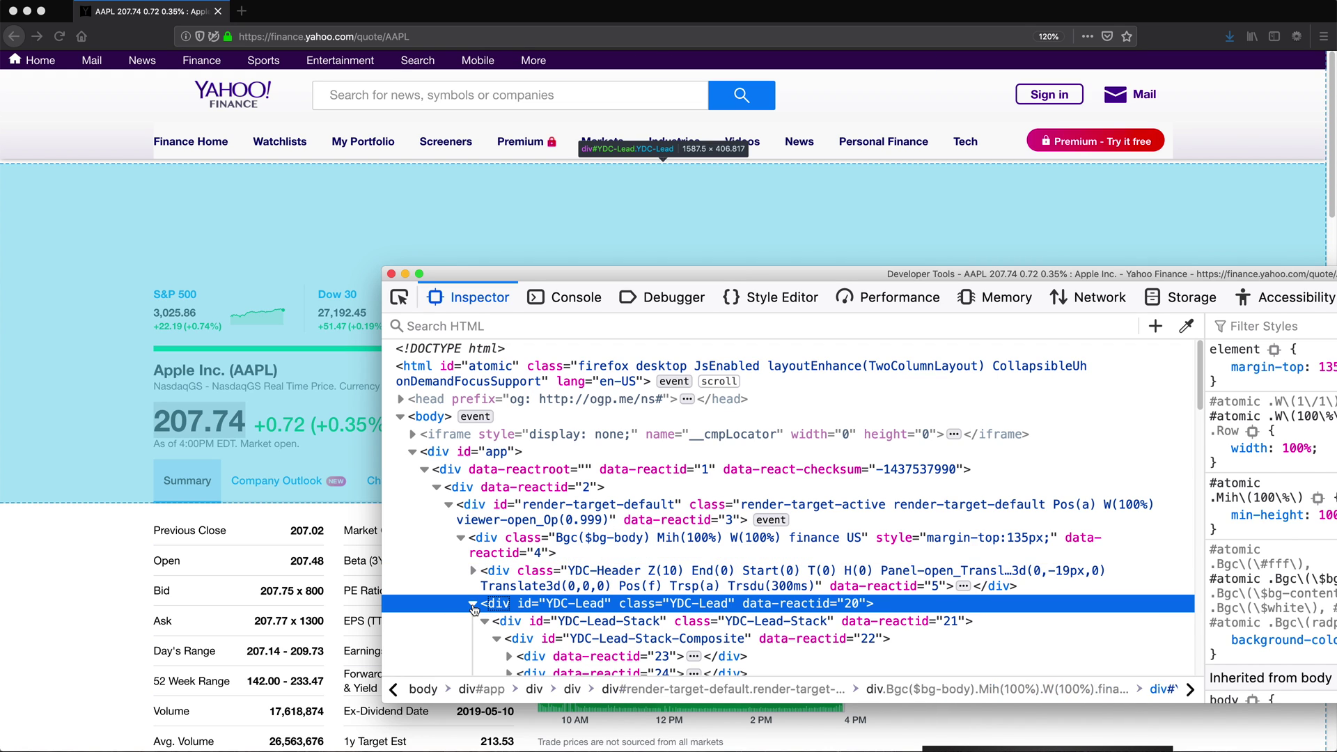
click(473, 604)
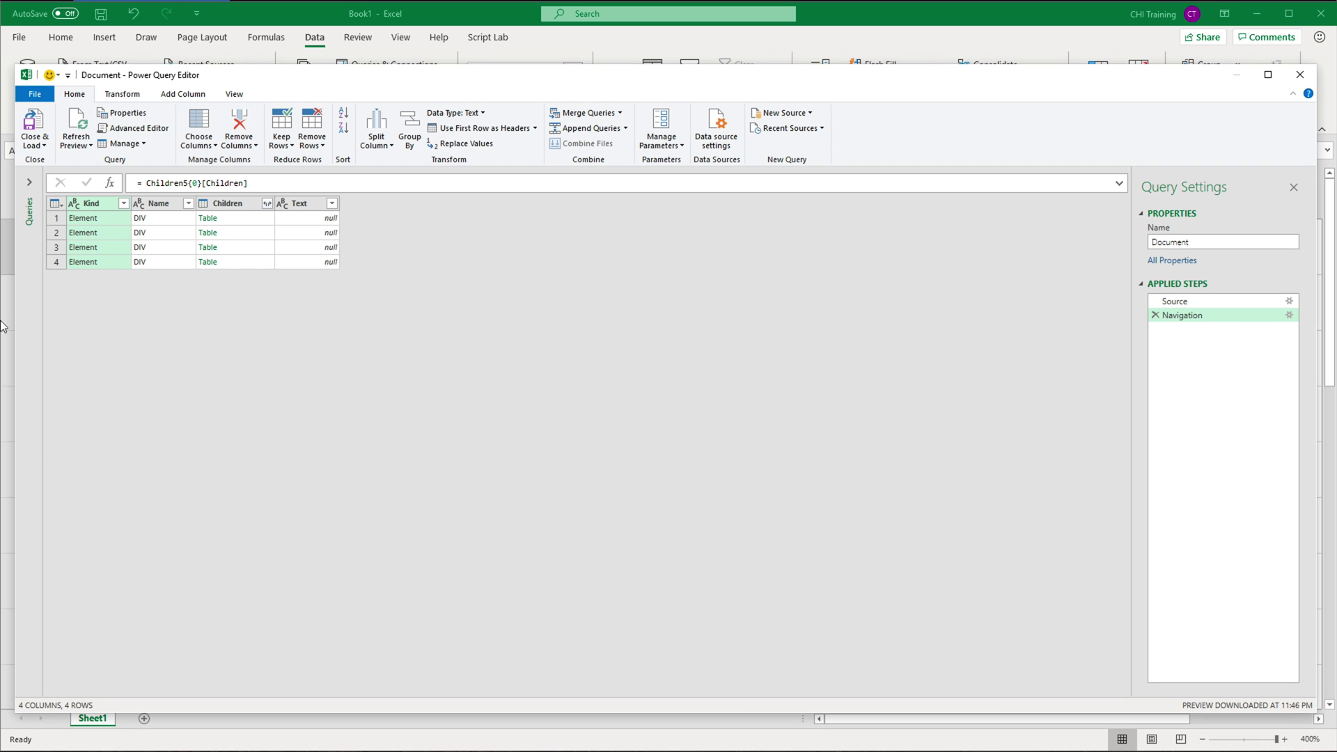
In the Power Query Editor, open the second DIV's child table and the child table of the DIV nested inside it
click(209, 236)
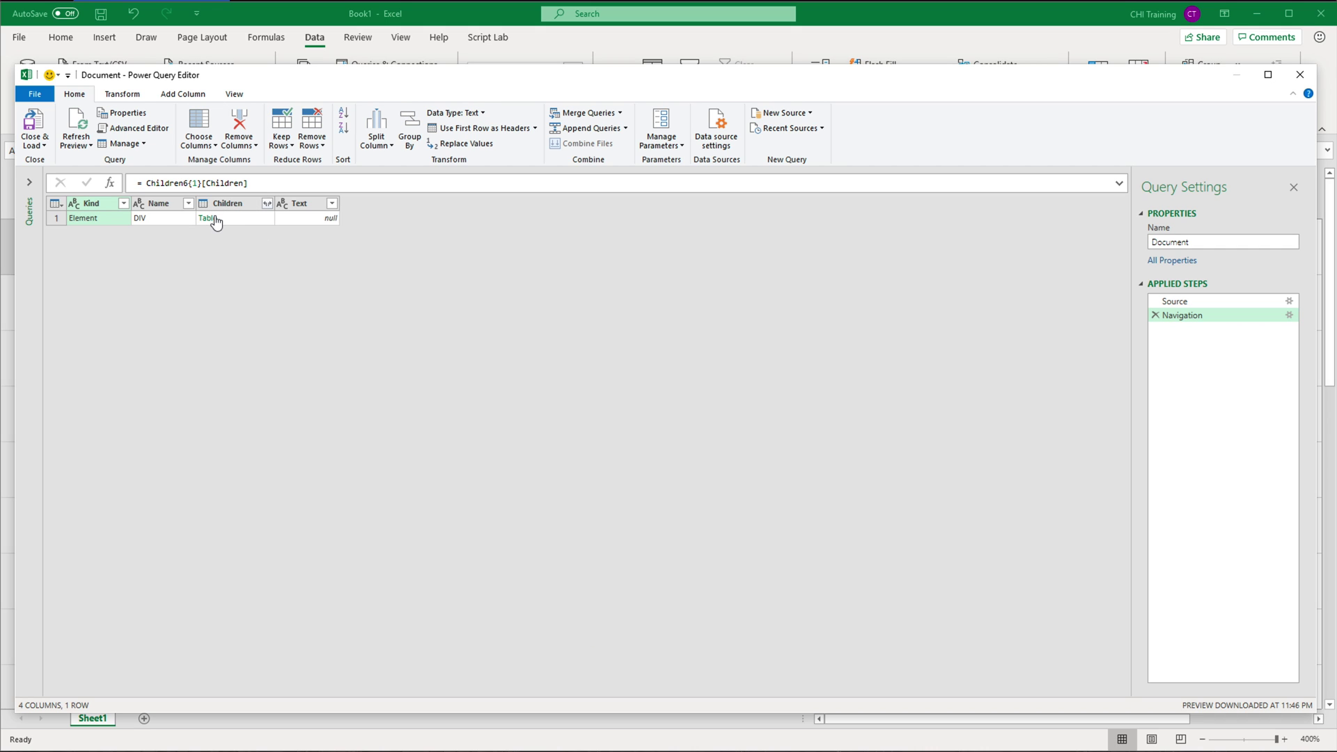
click(208, 218)
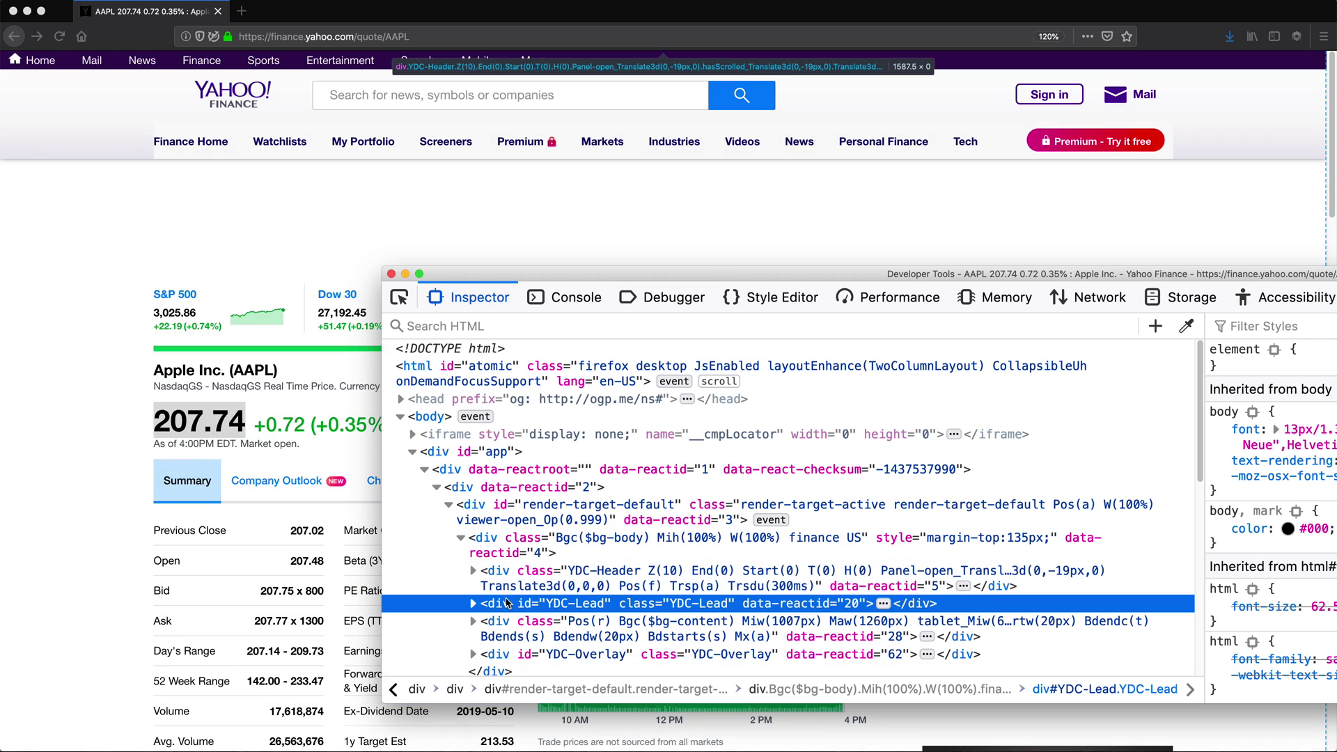
In the browser, examine the divs inside "YDC-Lead" down to "YDC-Lead-Stack-Composite" and collapse the div with data-reactid "26" to see its position among its siblings
click(474, 604)
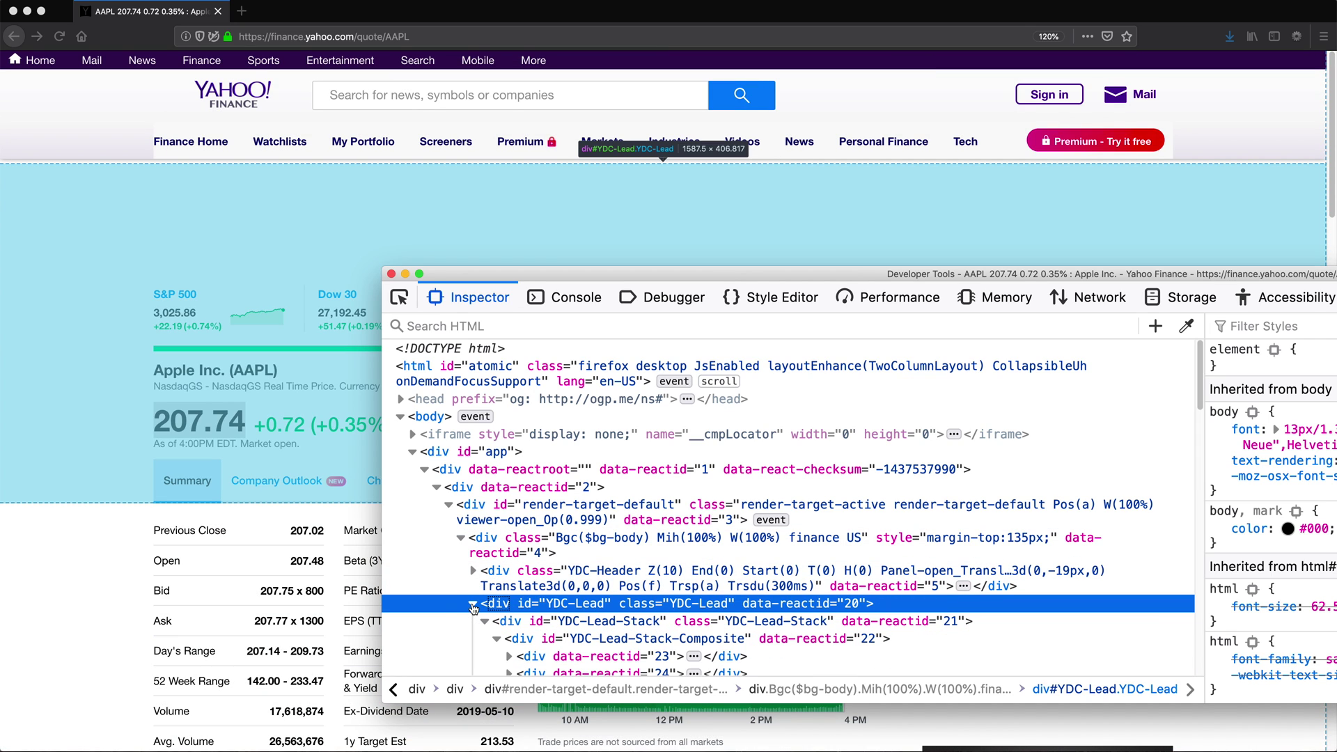
click(486, 622)
scroll(510, 392, down, 3)
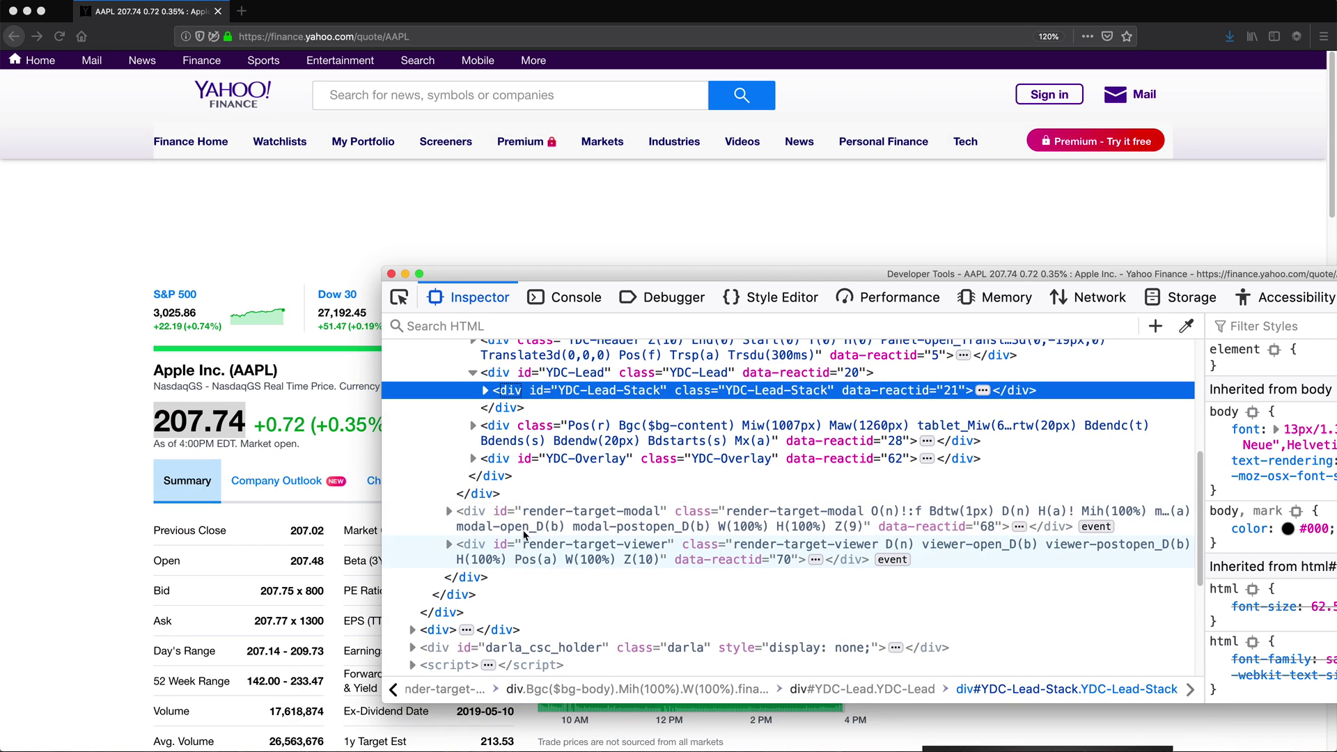
click(485, 392)
click(498, 408)
click(498, 409)
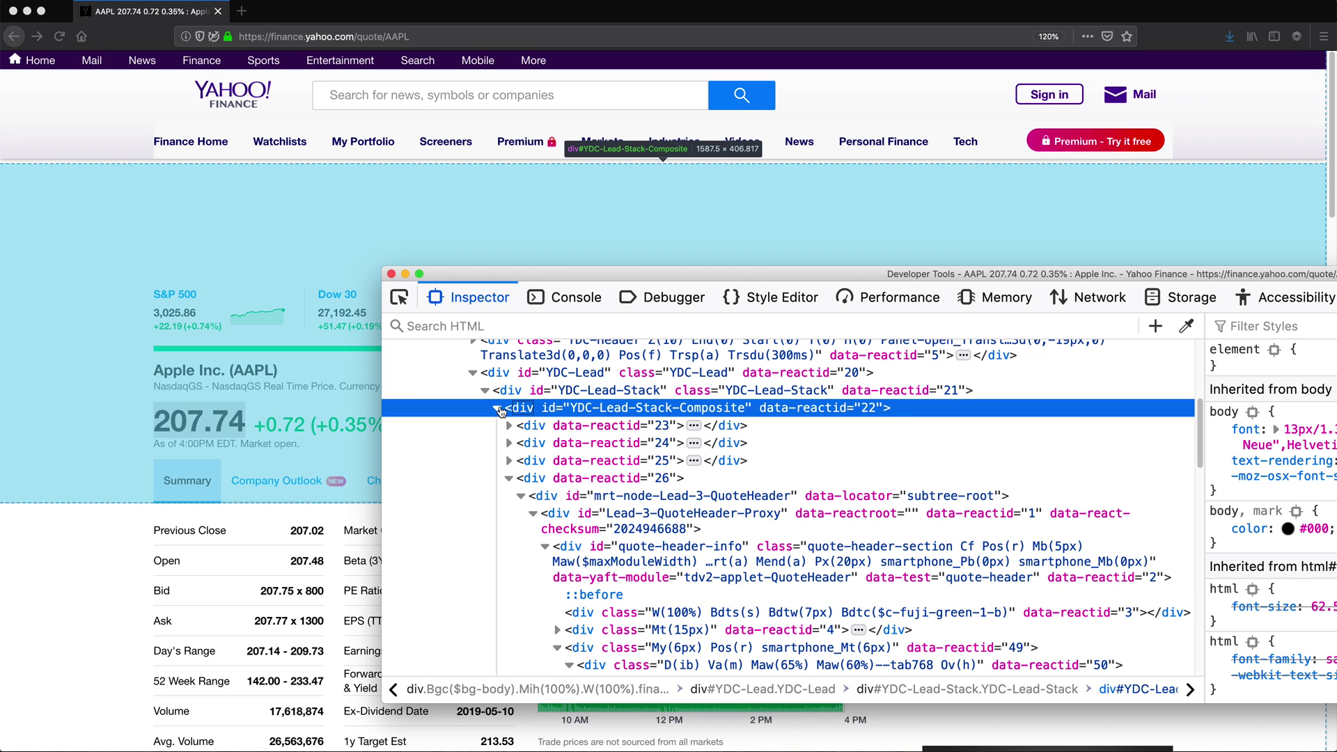
click(499, 410)
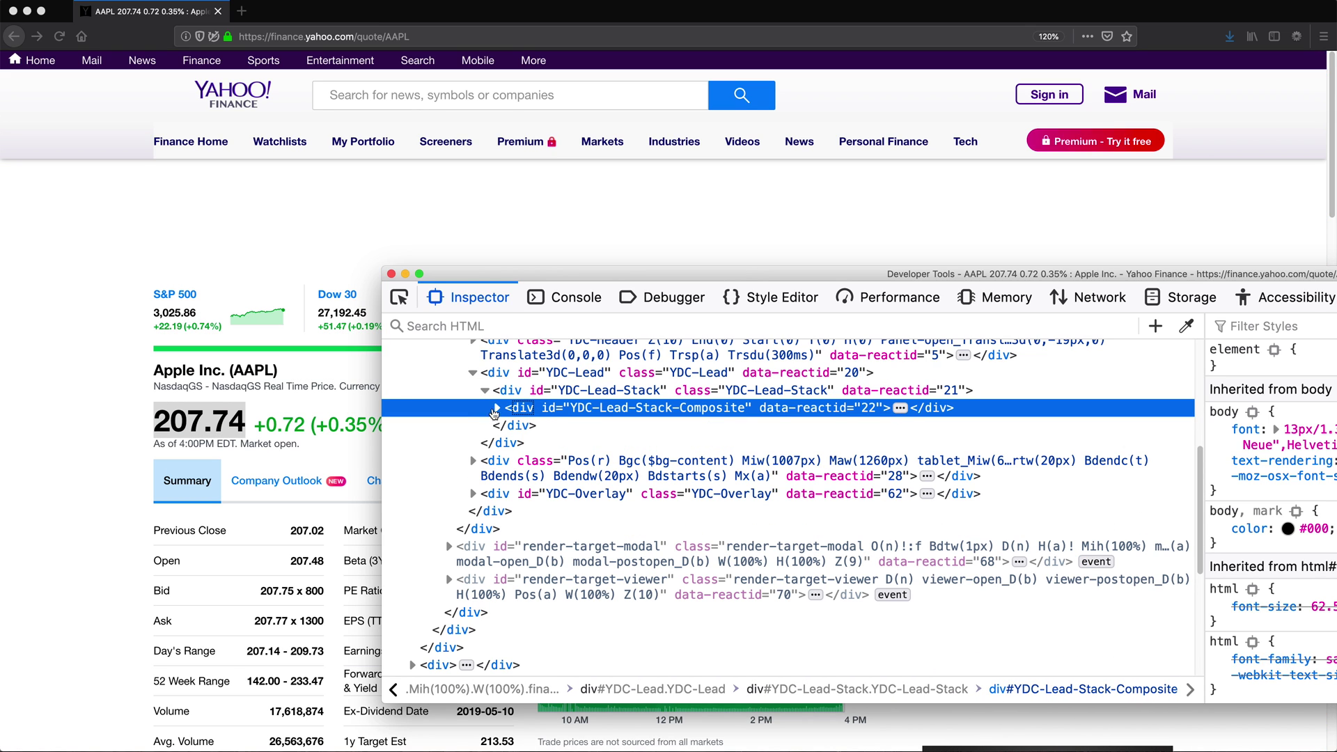
click(498, 410)
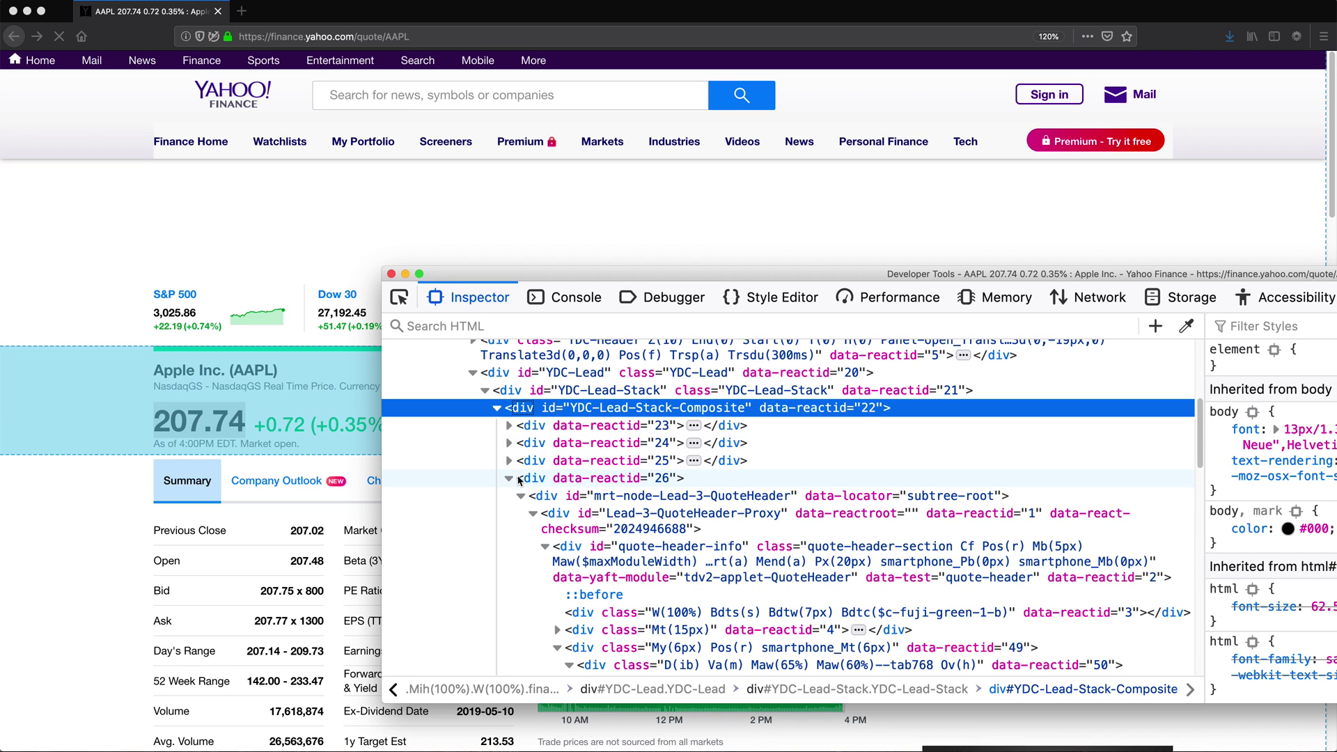
click(509, 478)
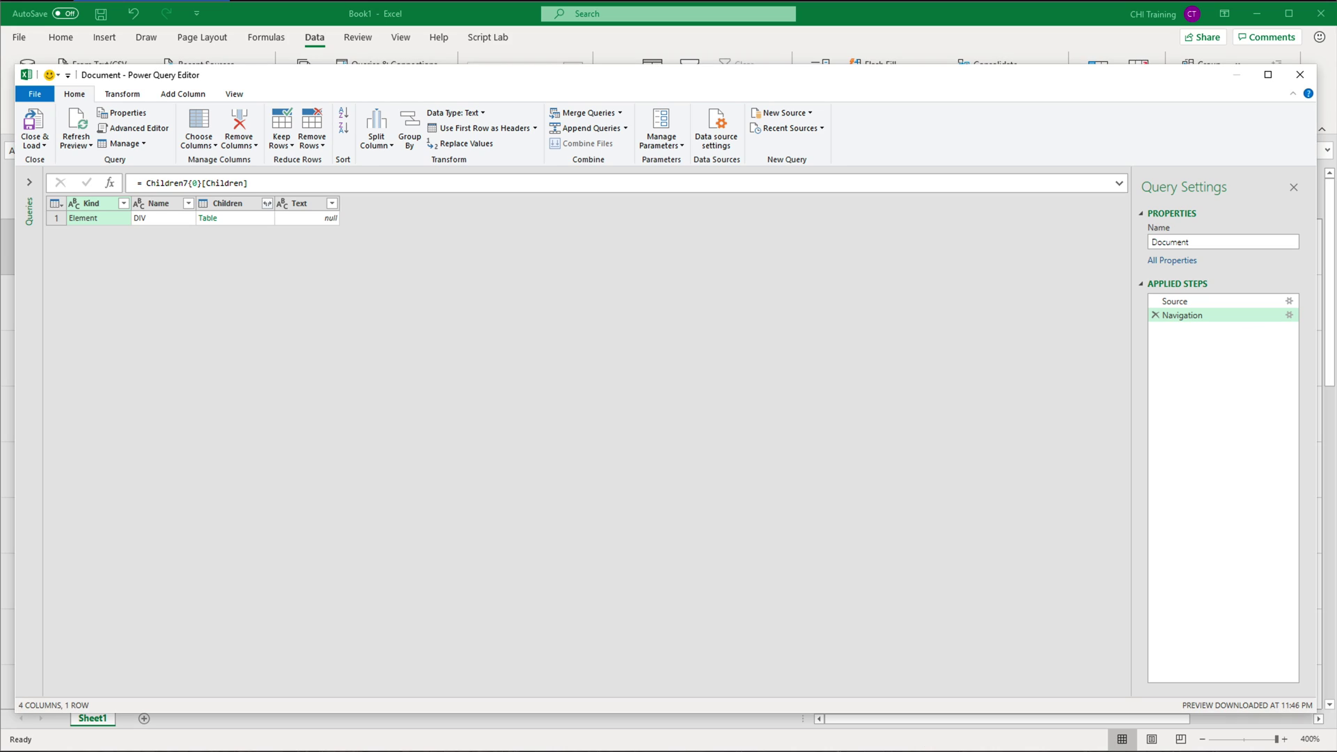
In the Power Query Editor, open the DIV's child table and the child table of the fourth DIV inside it
click(211, 218)
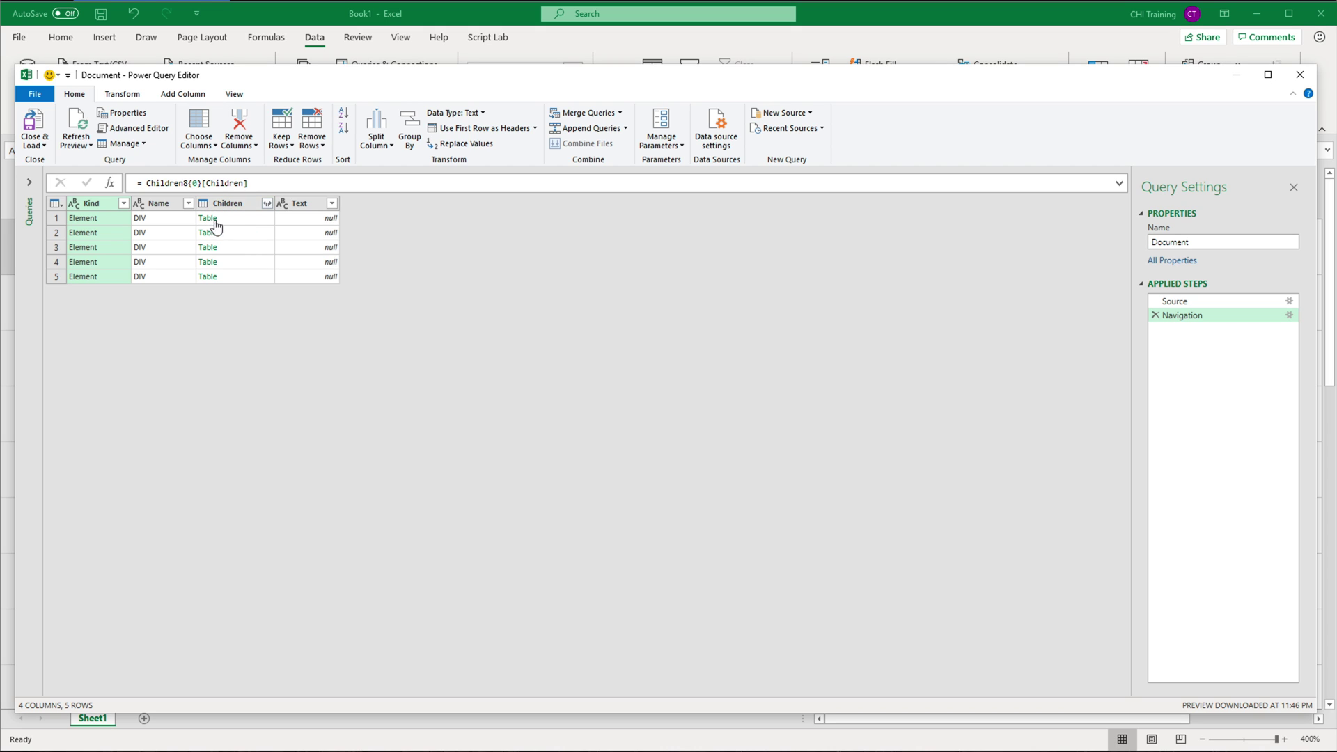
click(210, 263)
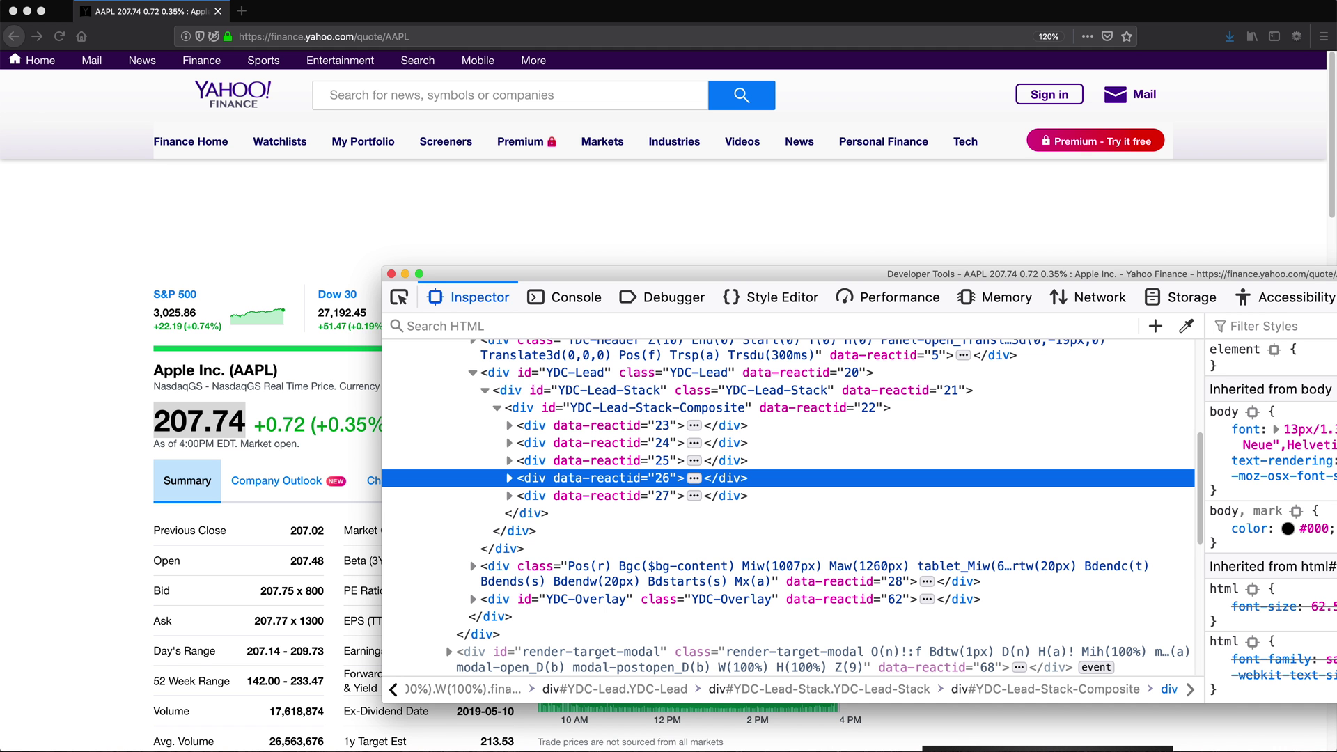
In the browser, examine the div with data-reactid "26" down through "mrt-node-Lead-3-QuoteHeader" to "Lead-3-QuoteHeader-Proxy"
click(509, 479)
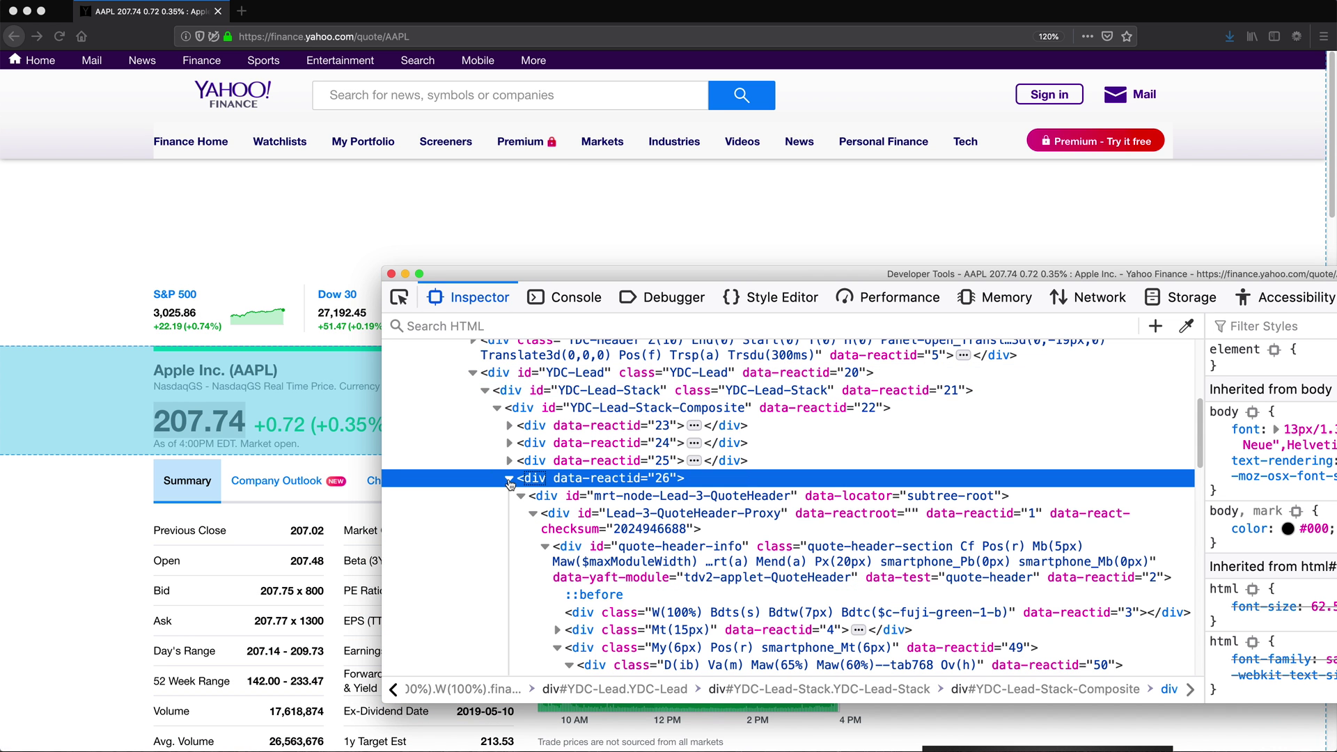
click(520, 496)
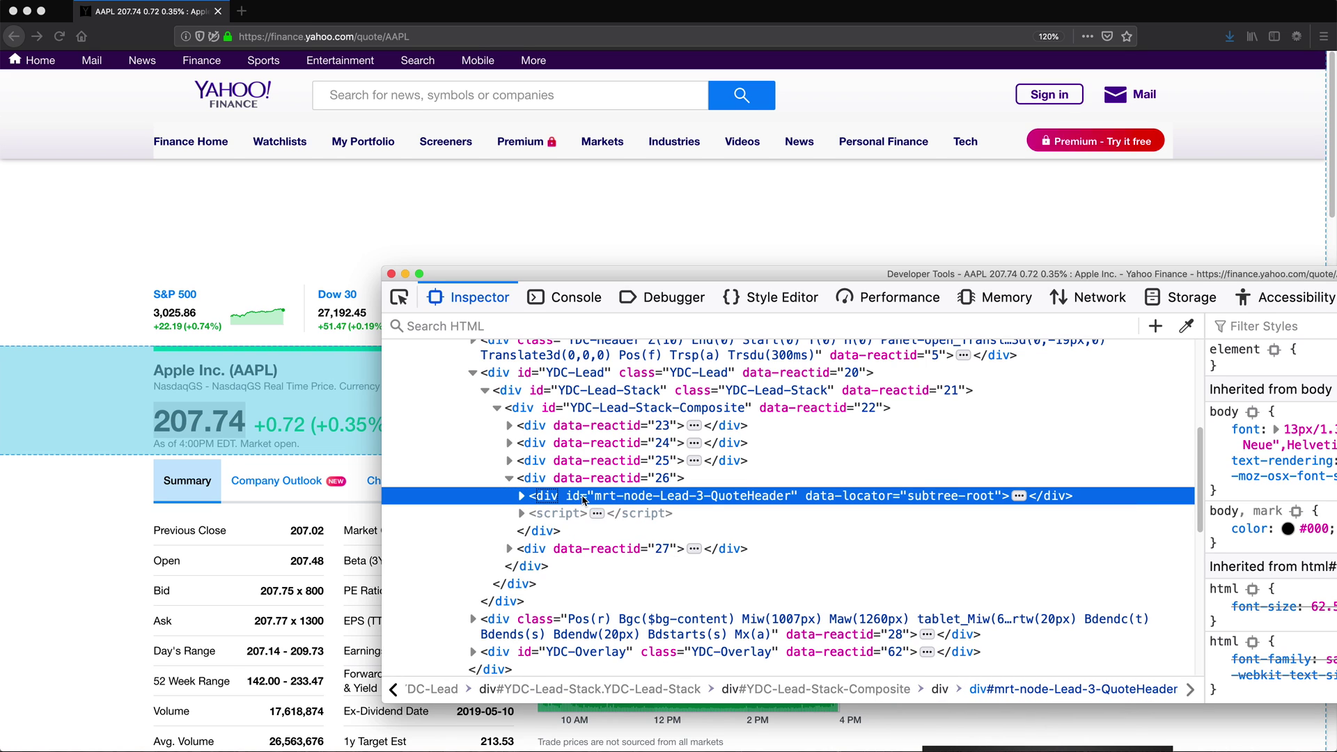
click(521, 496)
double_click(540, 519)
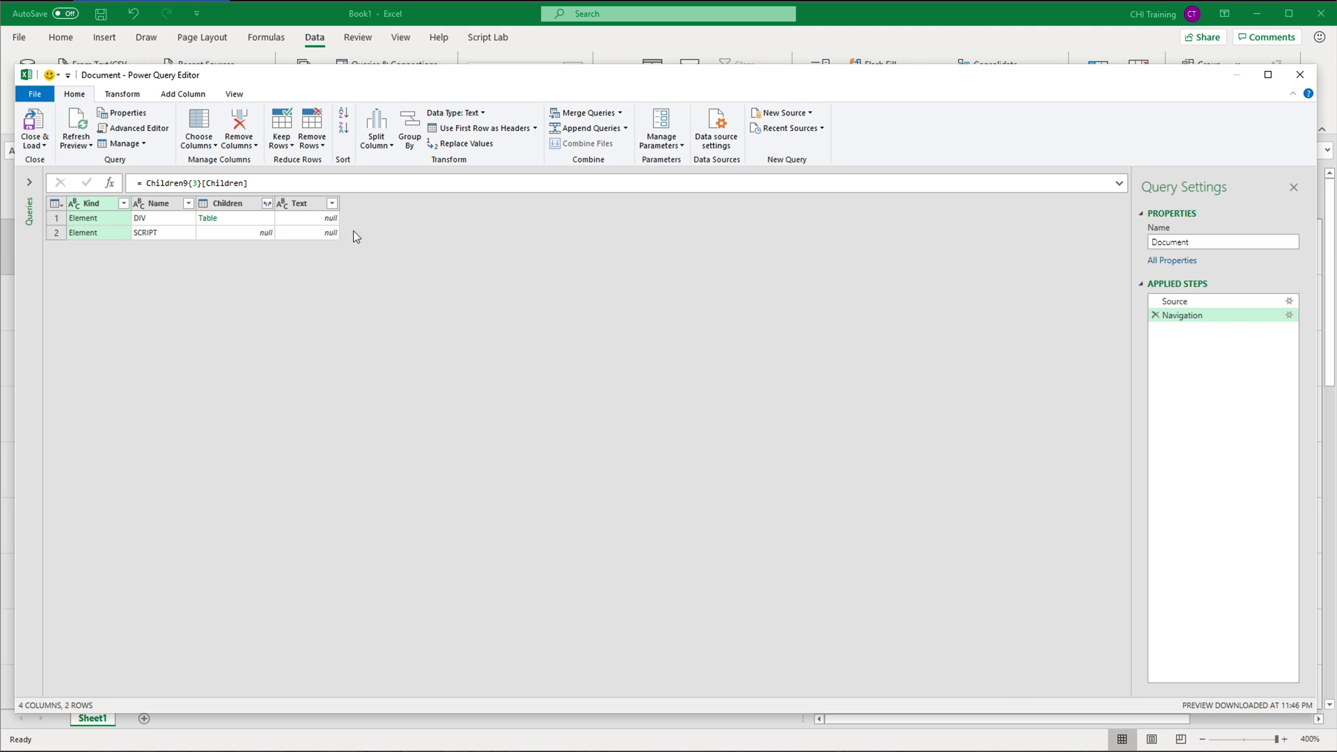
In the Power Query Editor, drill down two levels through the child table of the first DIV at each level
click(214, 218)
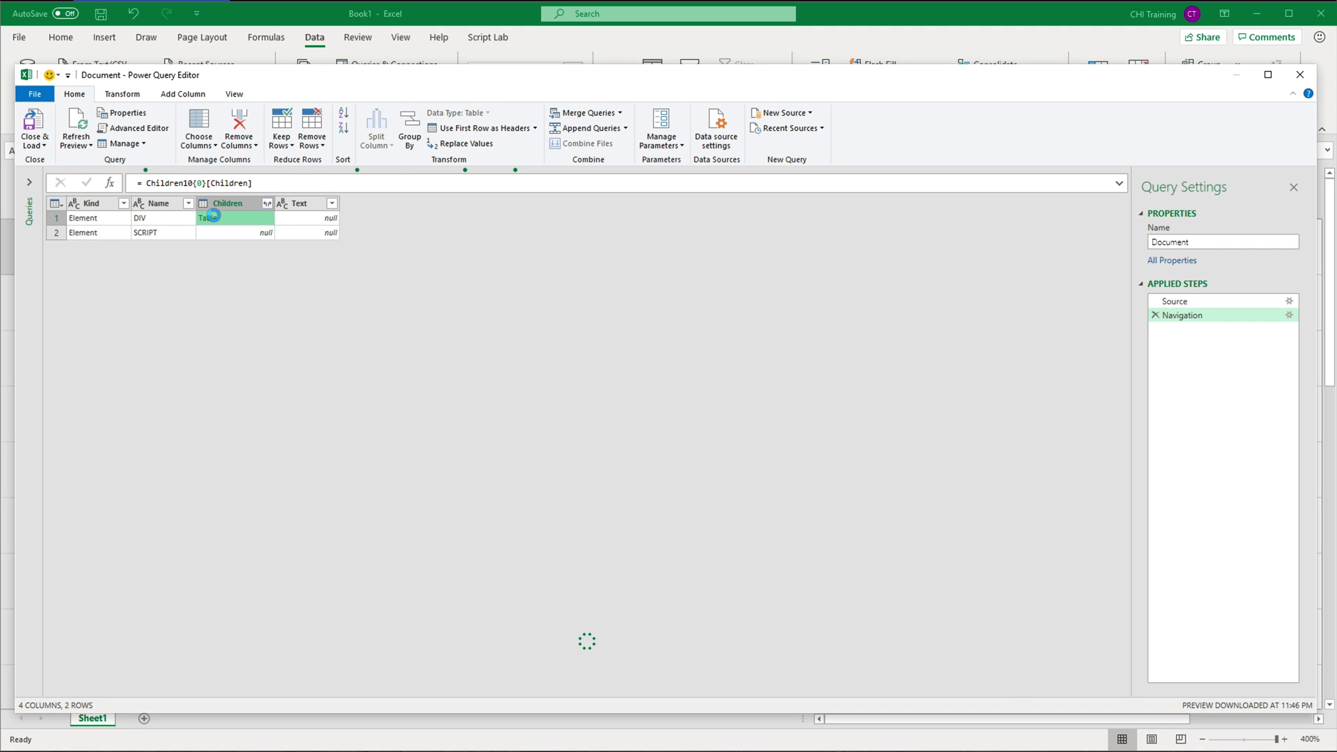
click(214, 218)
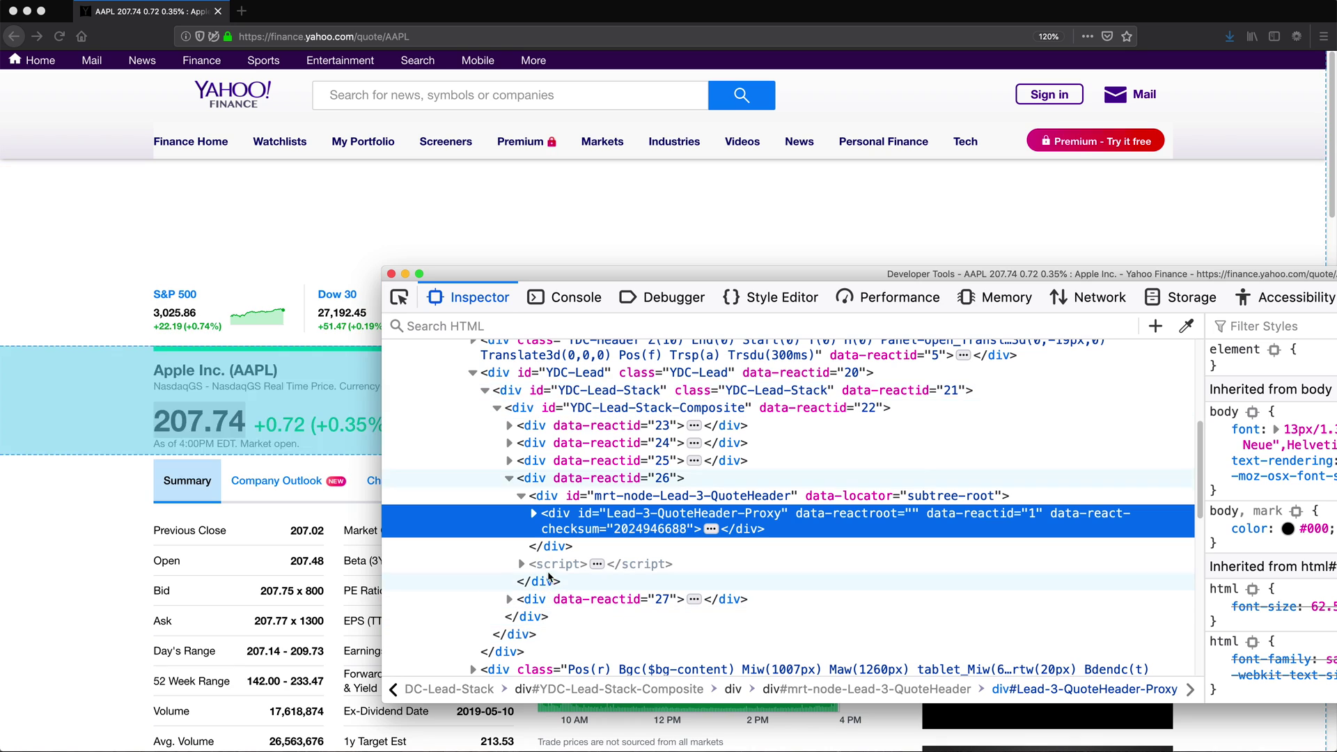
In the browser, examine "quote-header-info" inside "Lead-3-QuoteHeader-Proxy" and collapse its div with data-reactid "49" to see its position
click(535, 514)
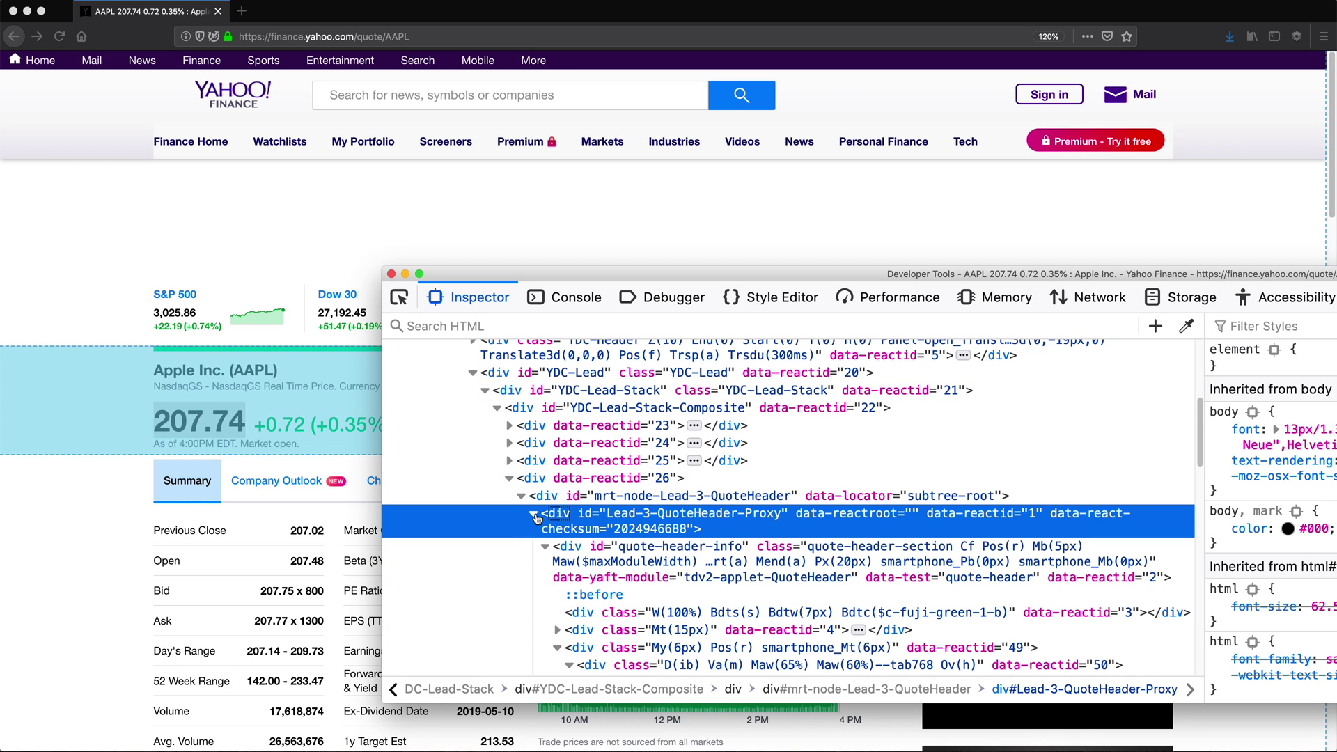
click(548, 552)
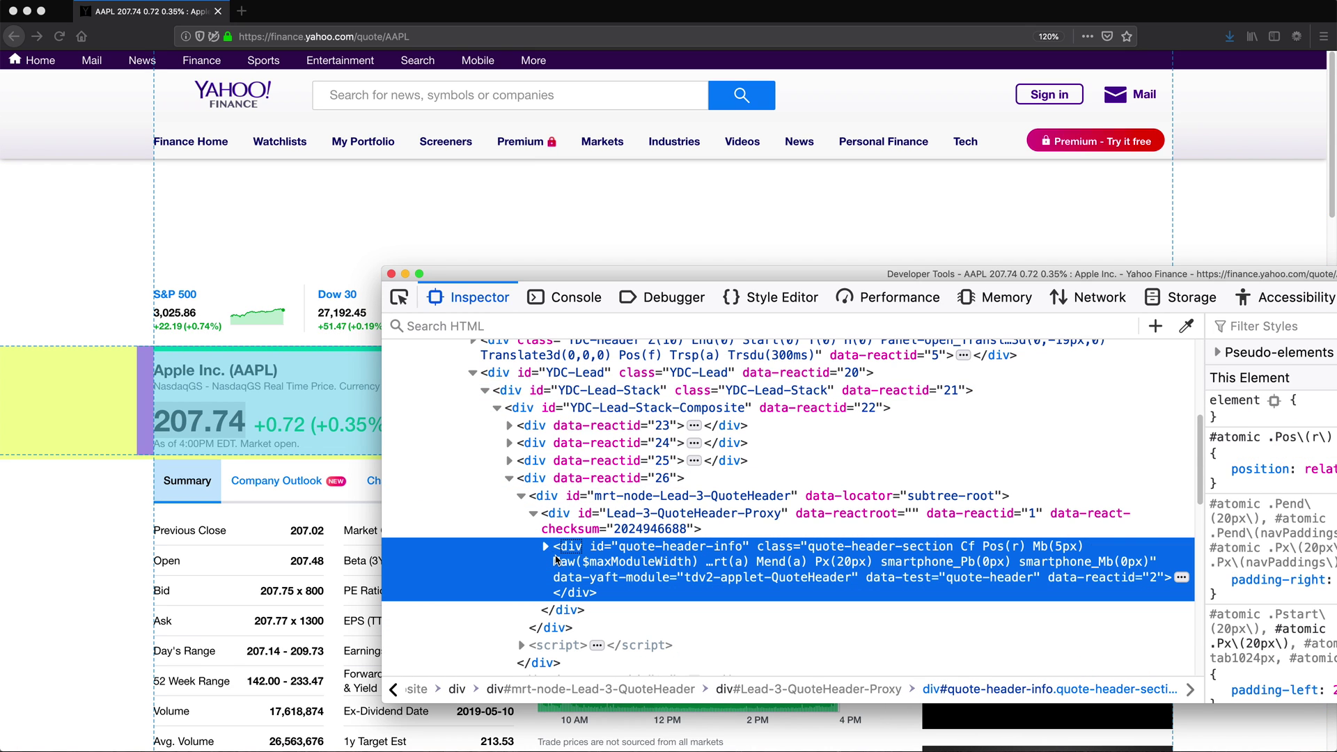
scroll(548, 552, down, 5)
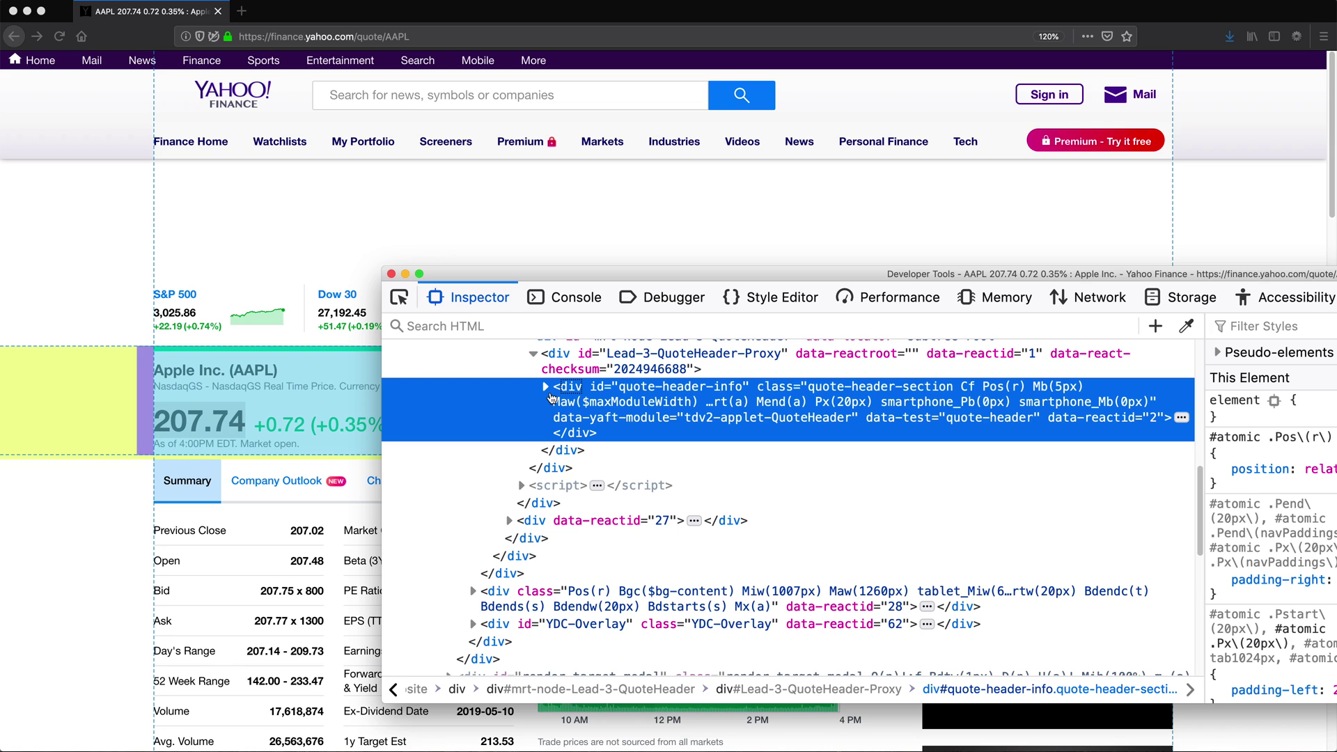
click(547, 388)
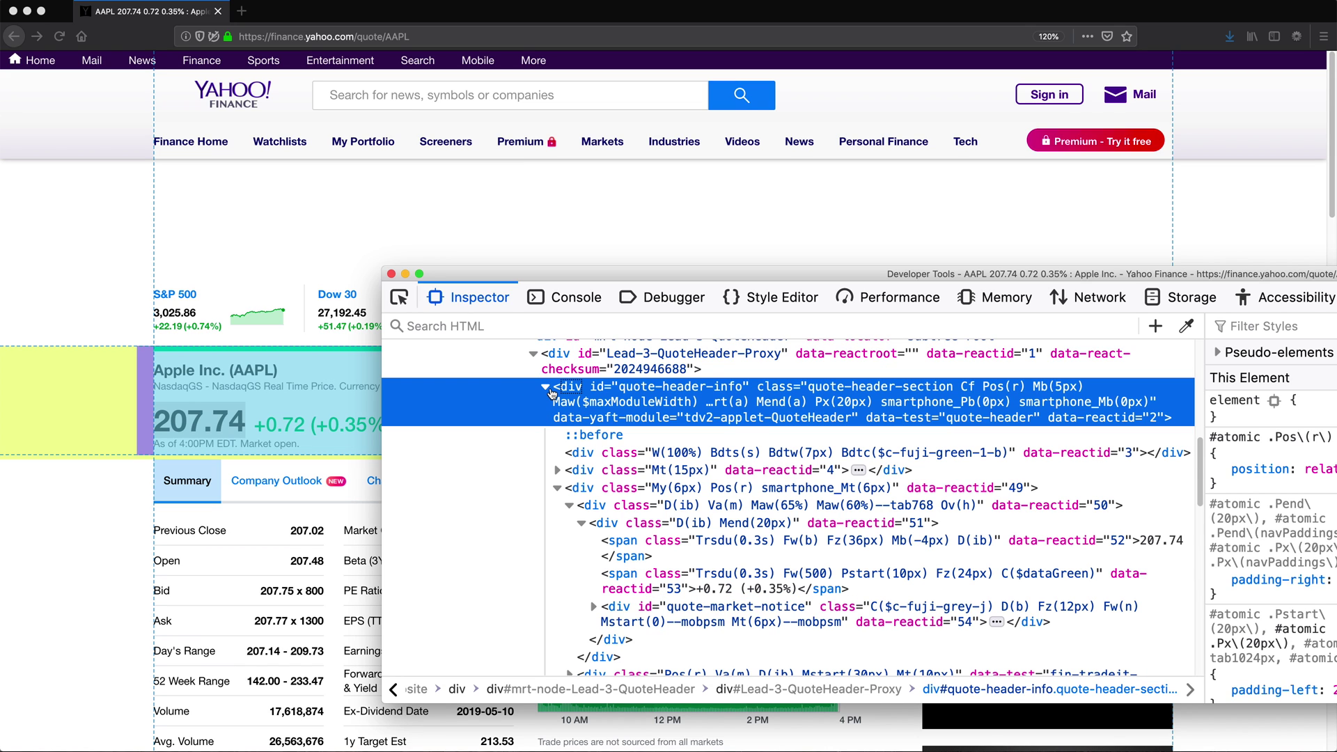
click(558, 489)
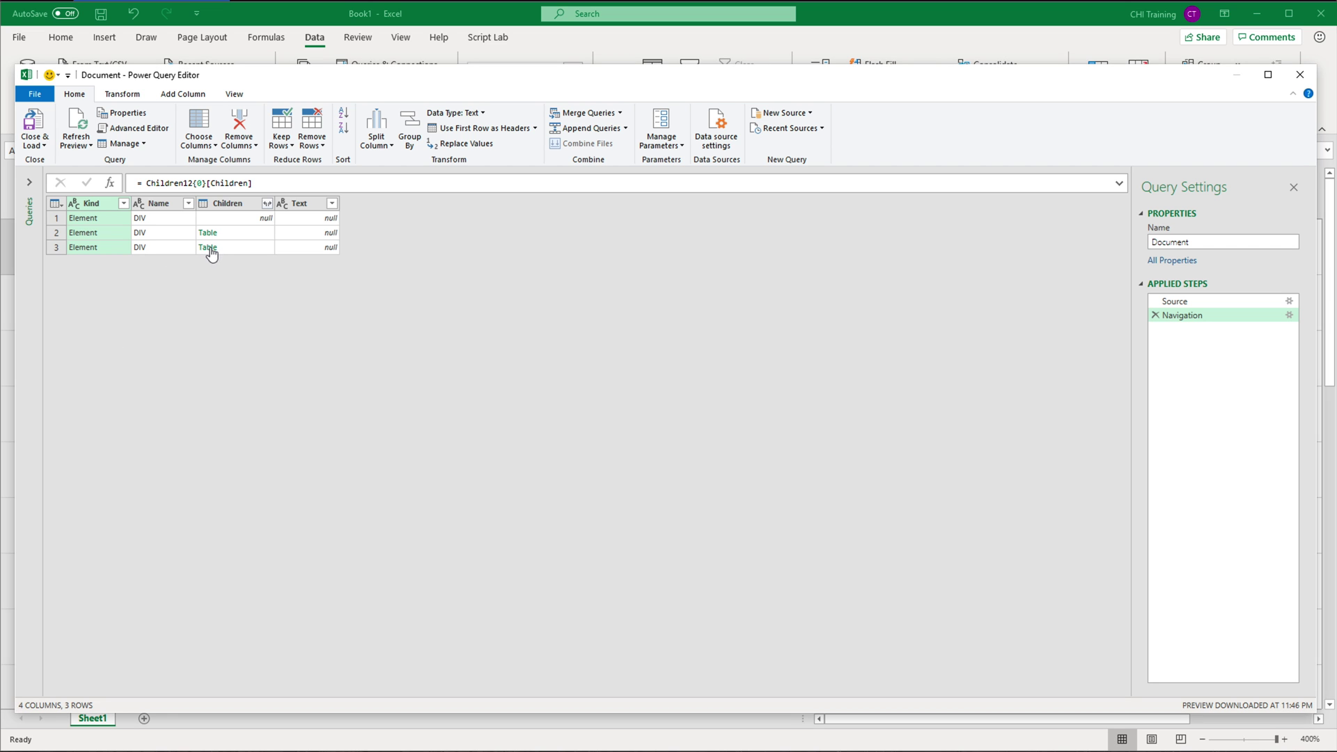
In the Power Query Editor, open the third DIV's child table and drill down two more levels through the first DIV each time
click(210, 247)
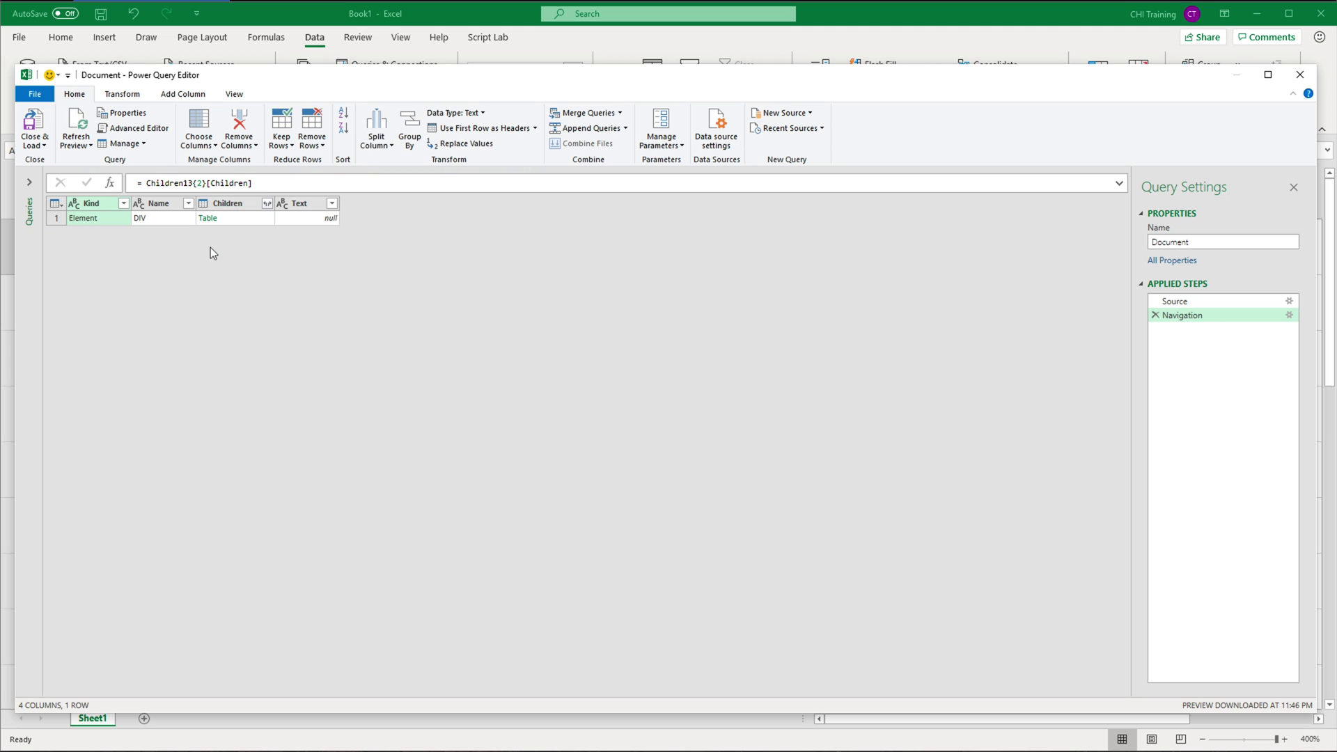
click(208, 218)
click(210, 217)
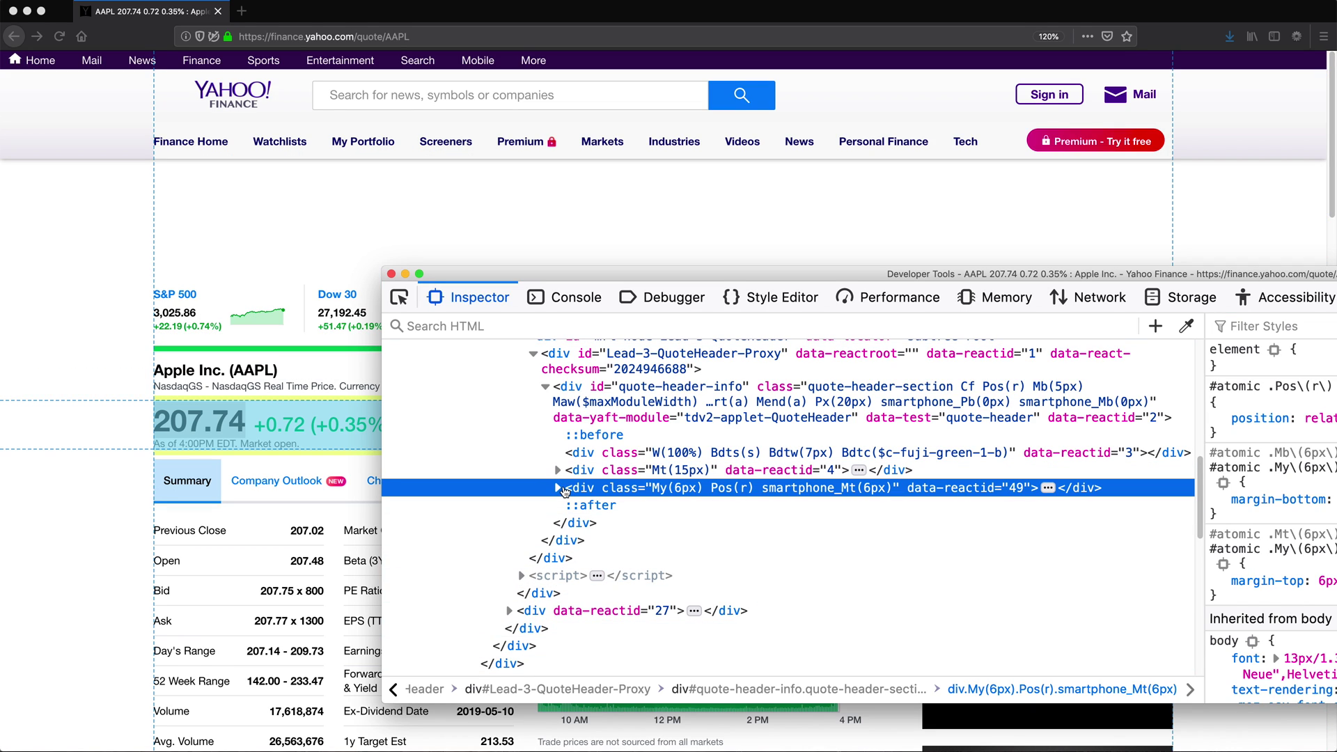
In the browser, examine the divs inside the one with data-reactid "49" down to the span that holds the share price
click(559, 489)
click(575, 510)
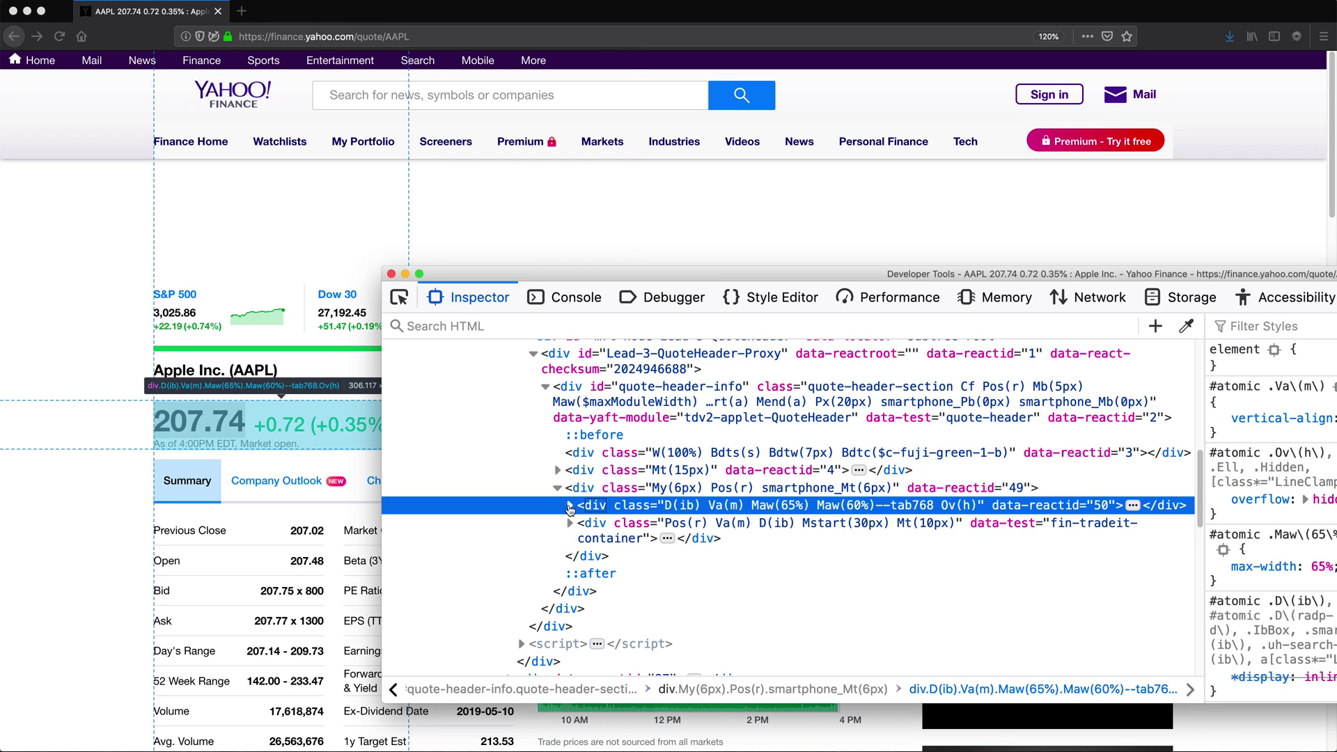
click(569, 506)
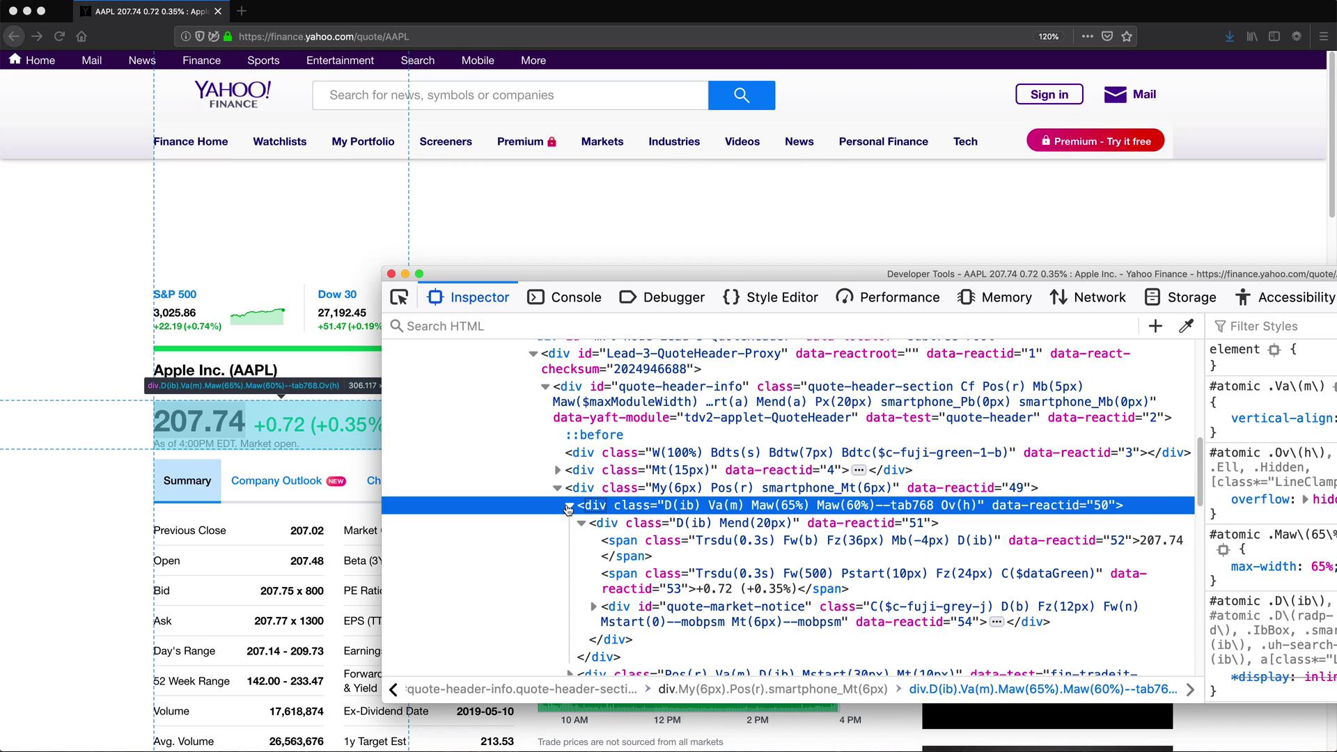
click(584, 524)
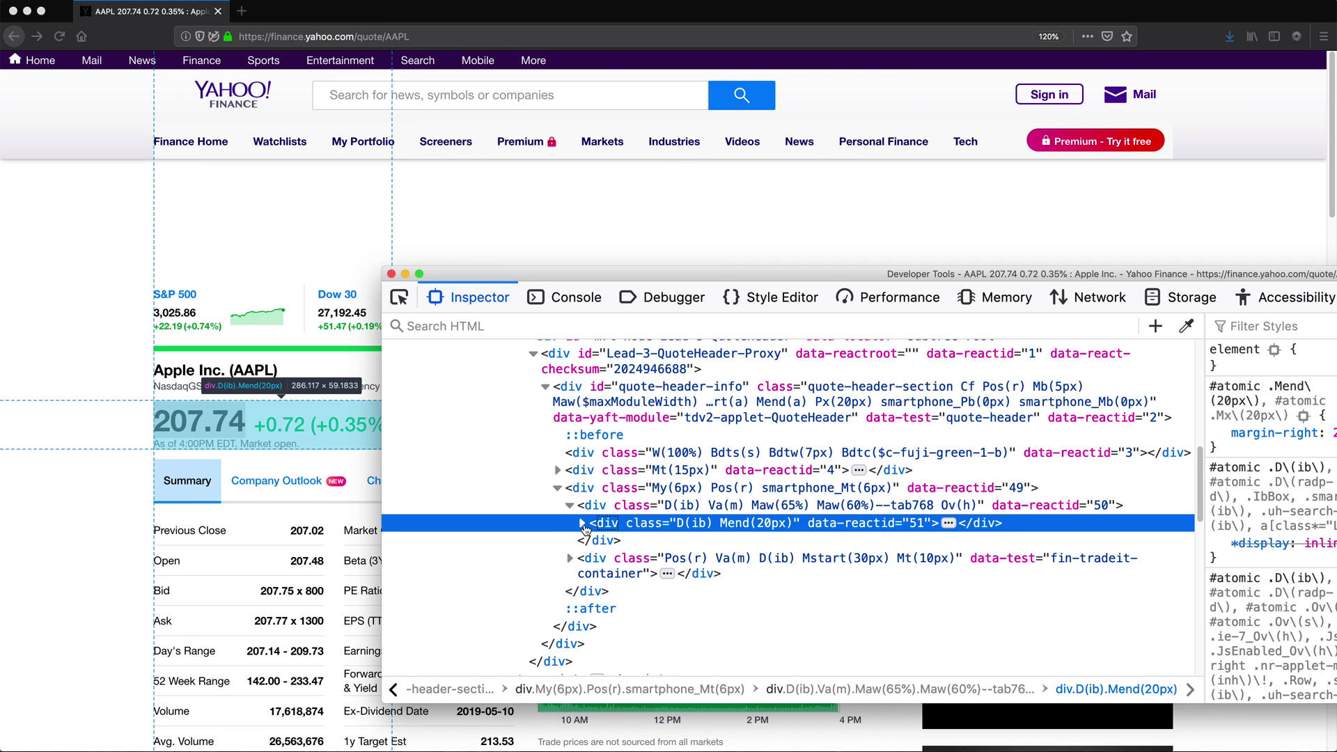
click(582, 524)
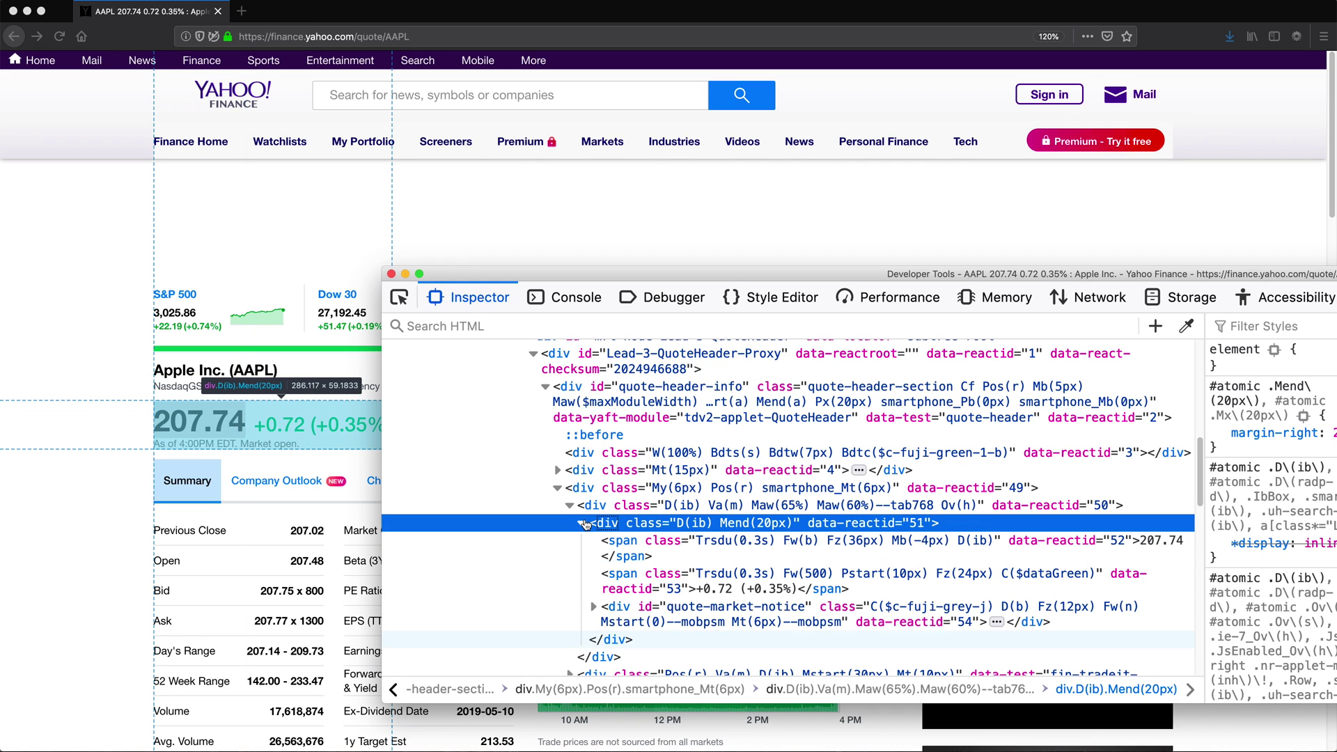
click(630, 545)
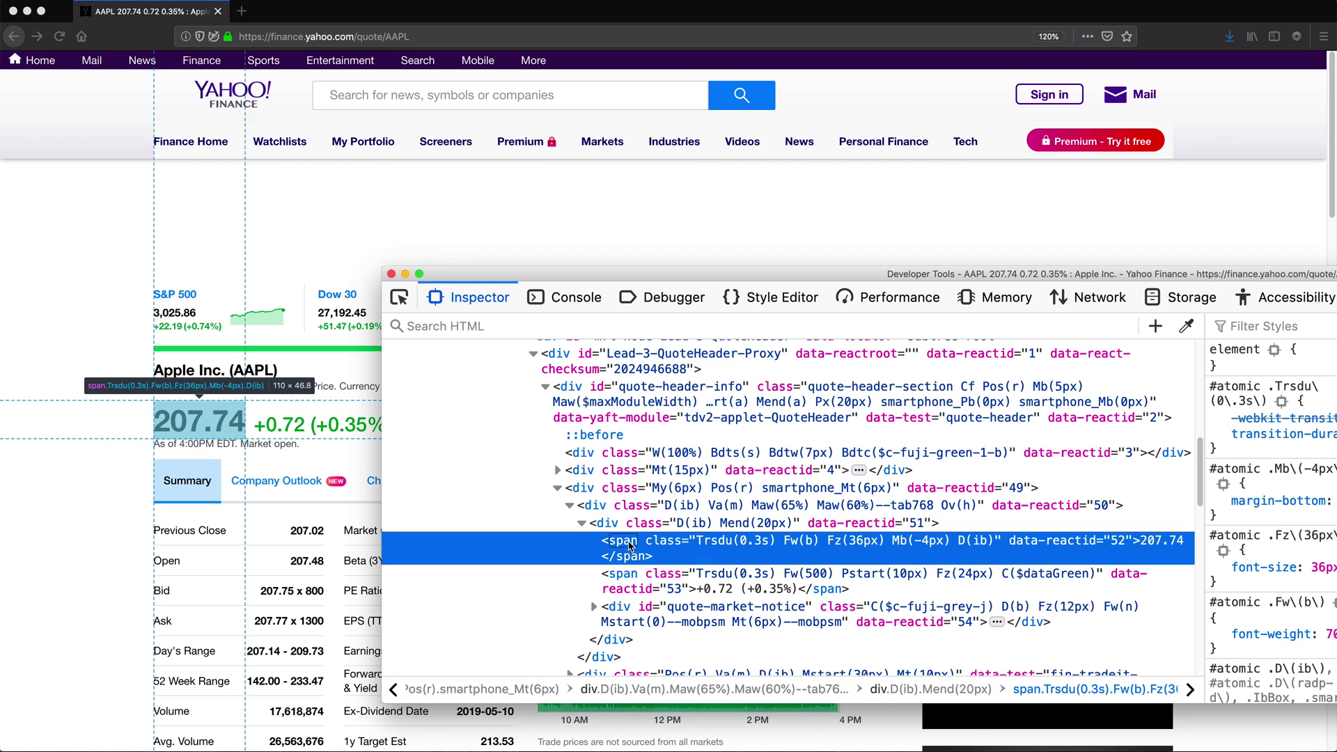
click(631, 586)
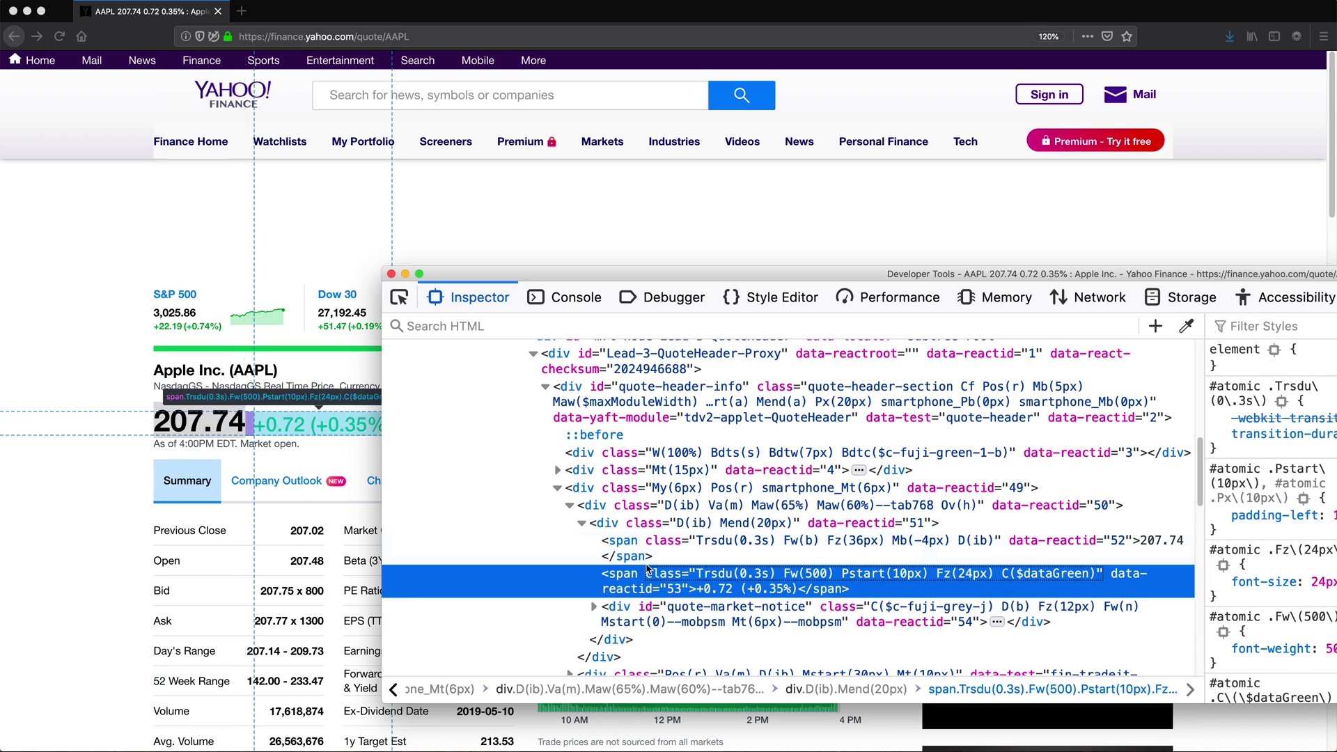
click(646, 549)
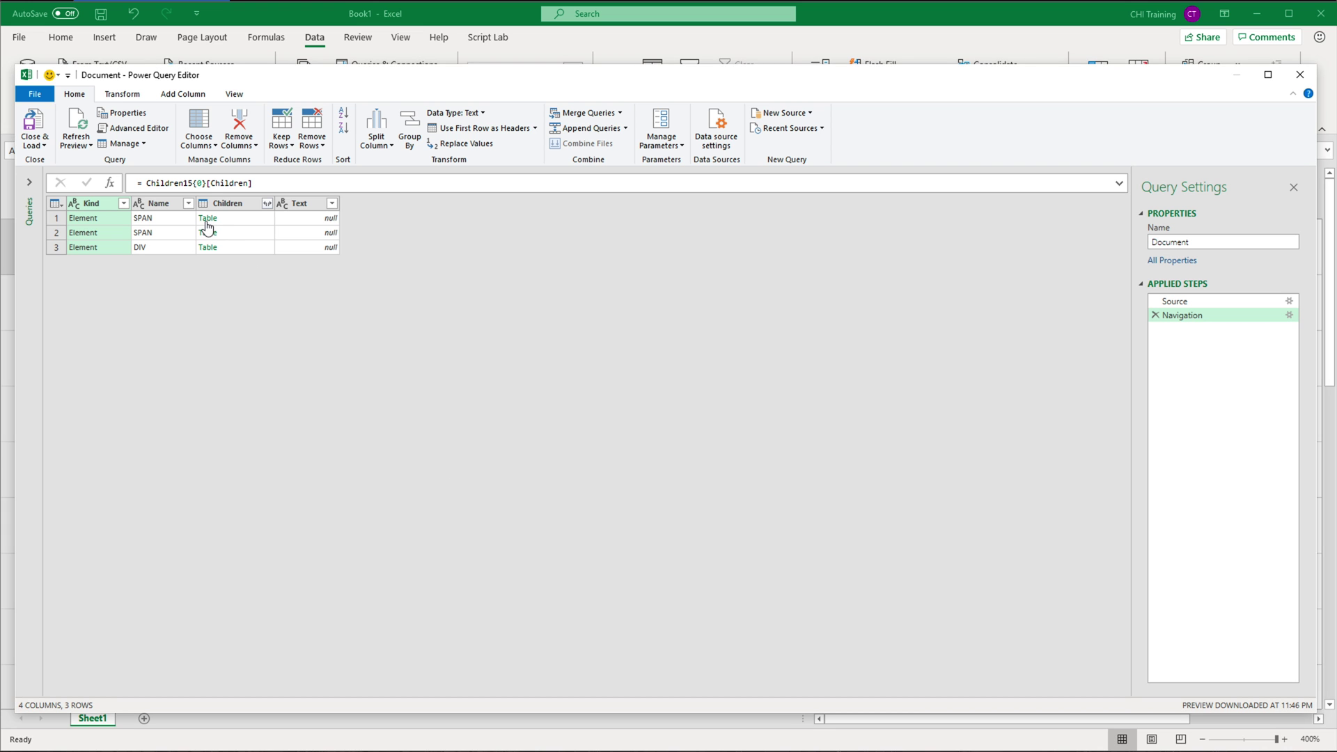
In the Power Query Editor, open the first SPAN's child table and select the share price in the Text column
click(206, 220)
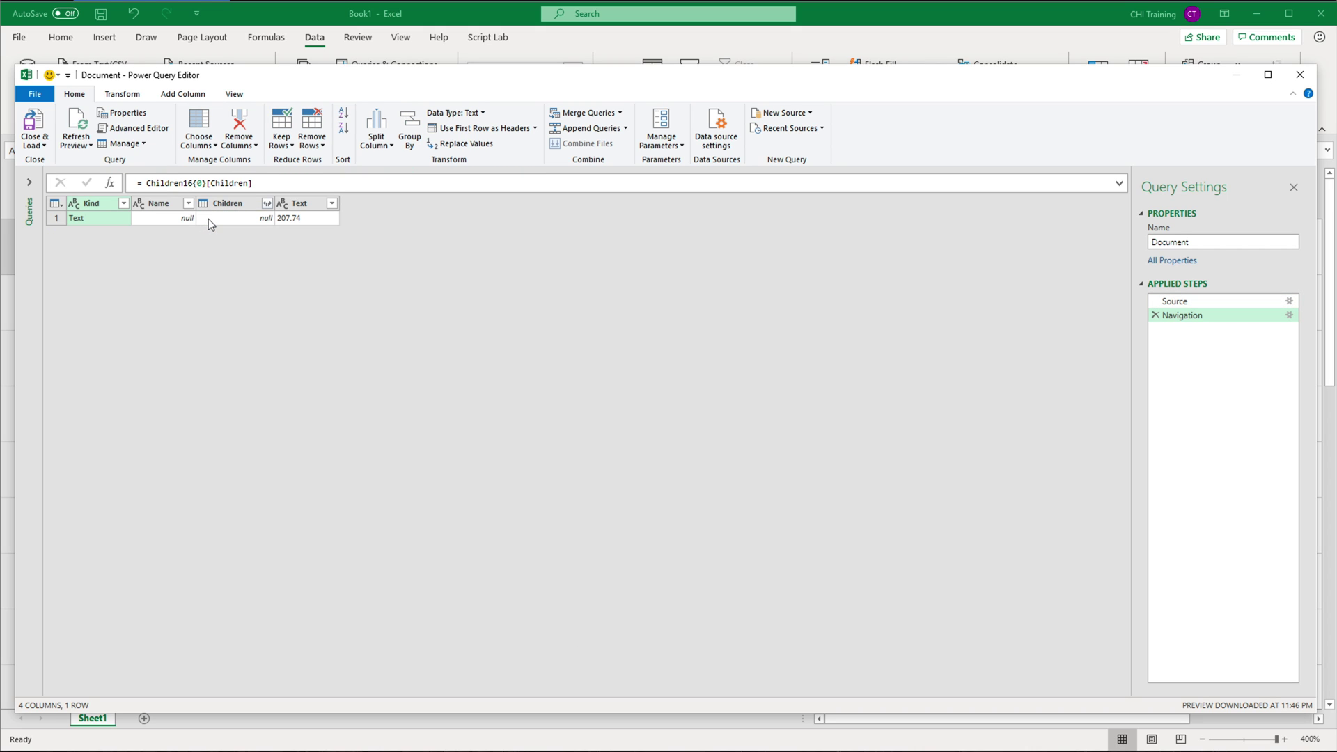
click(312, 218)
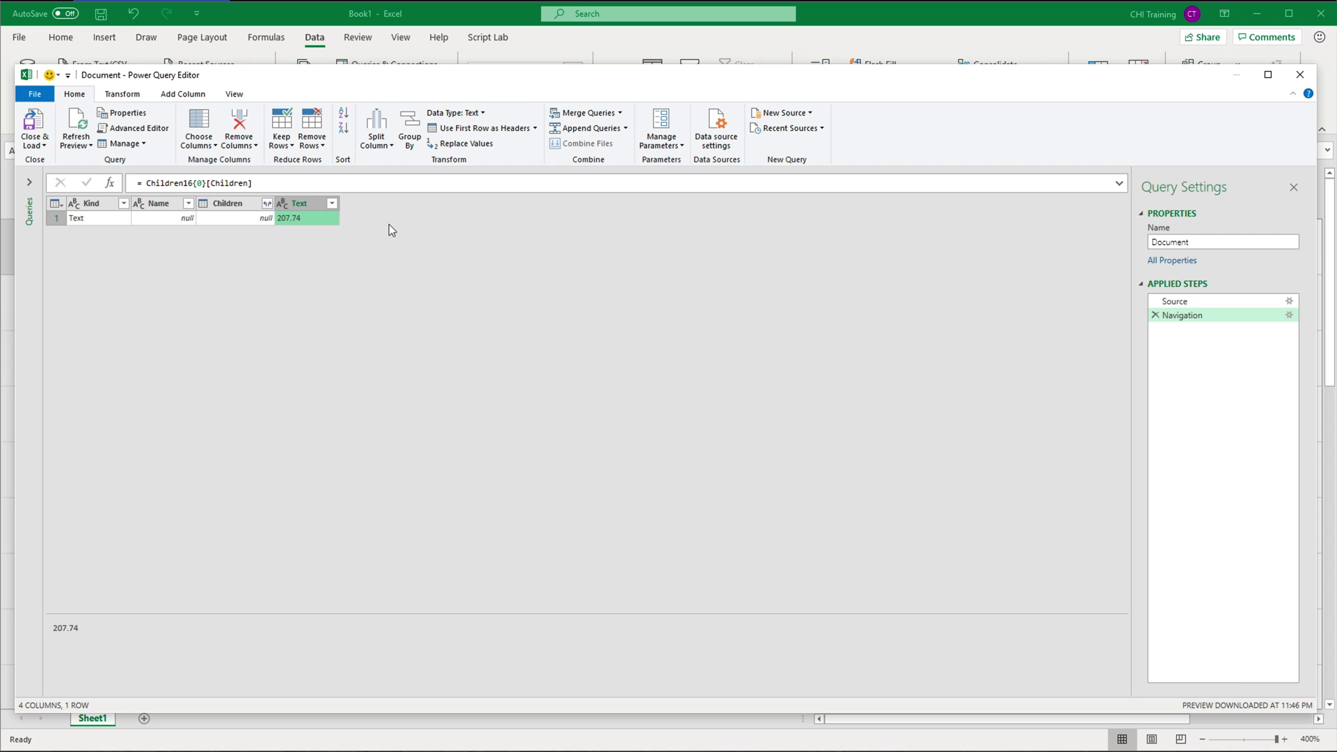
Remove all columns except Text from the query
key(super+plus)
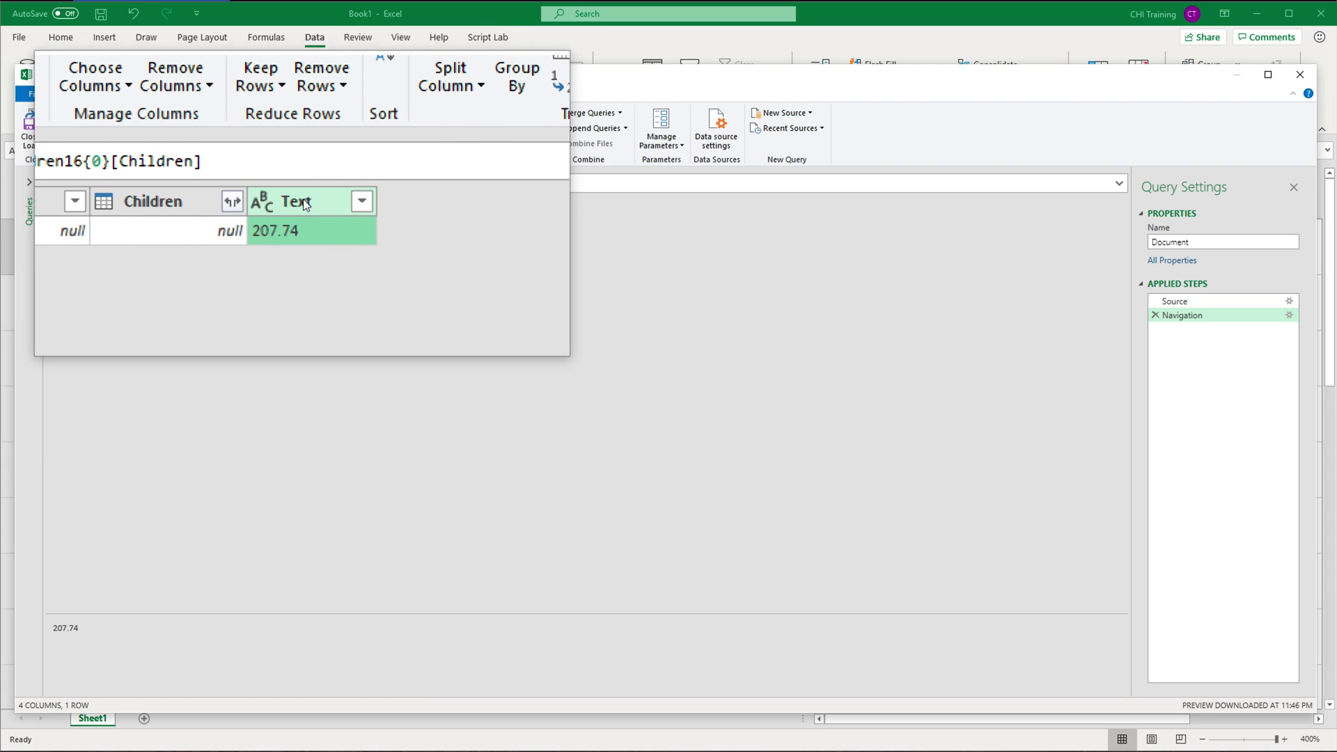
right_click(303, 201)
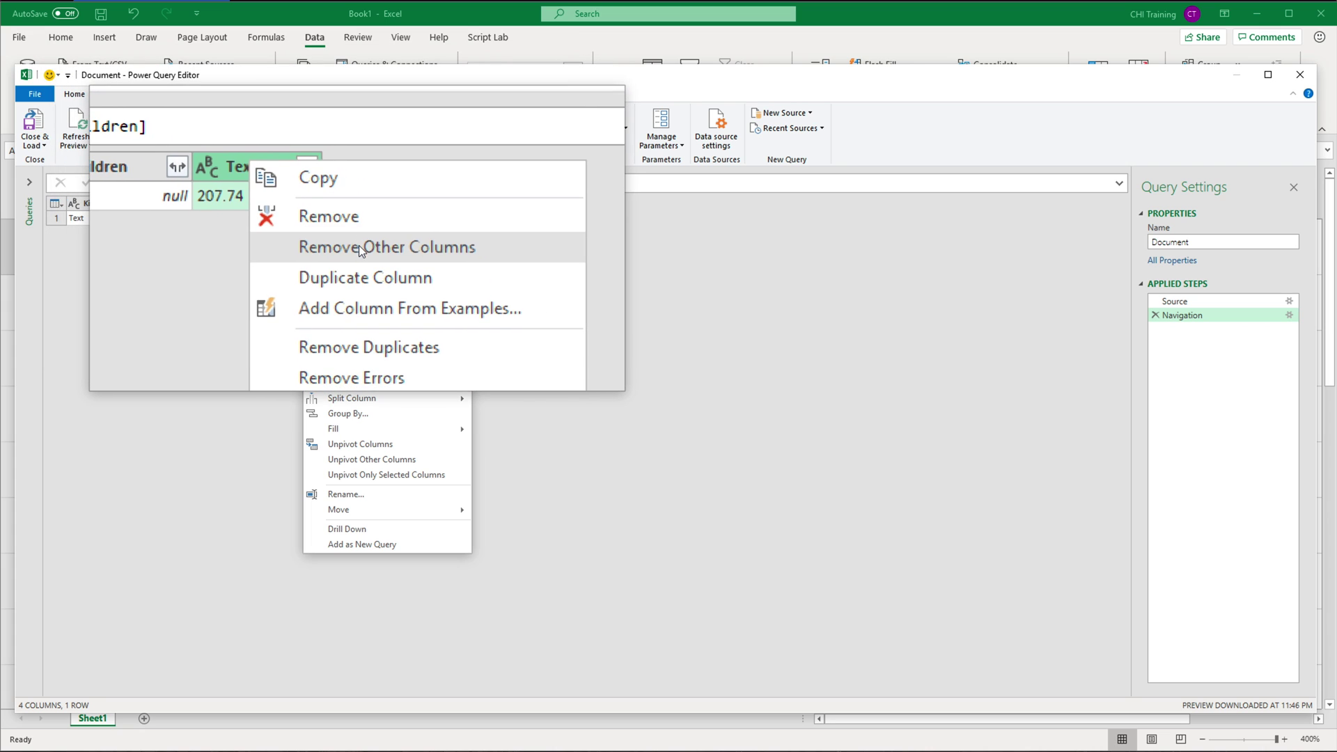
click(358, 245)
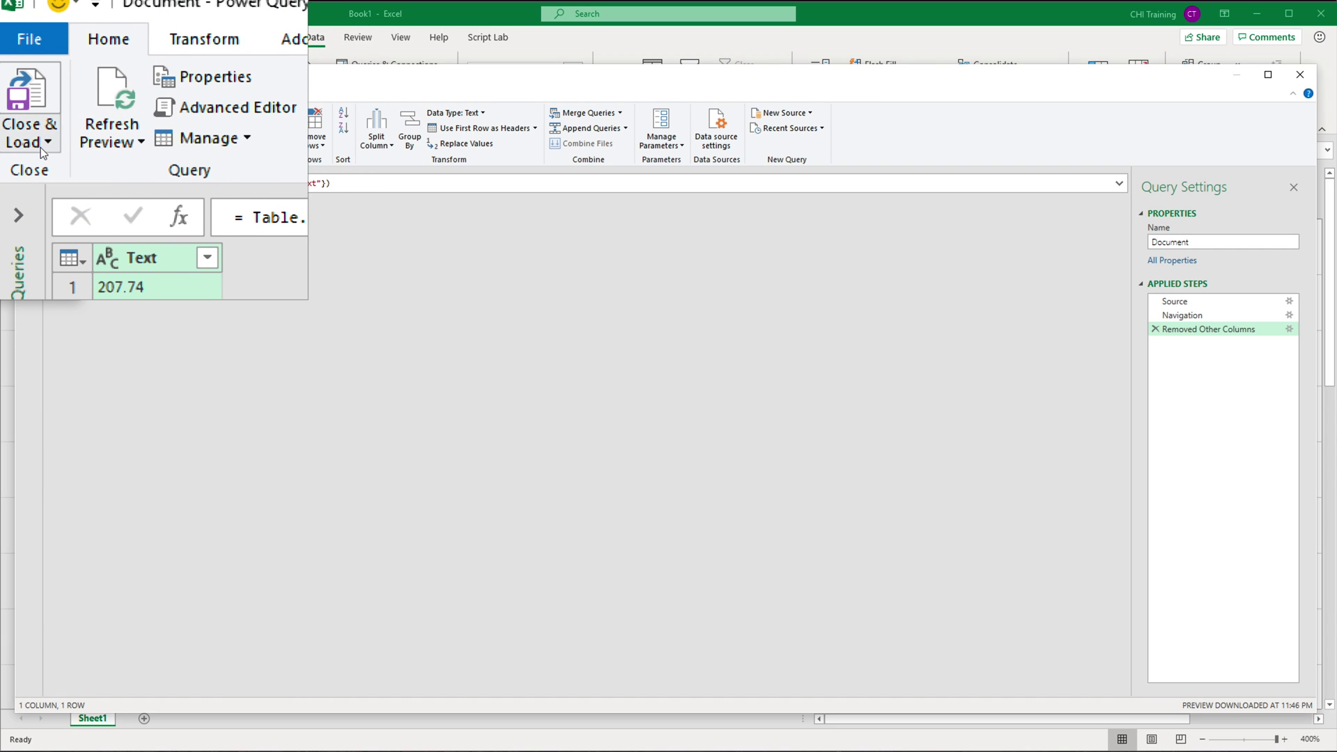
Close the Power Query Editor and load the query result into the workbook with Close & Load
click(40, 157)
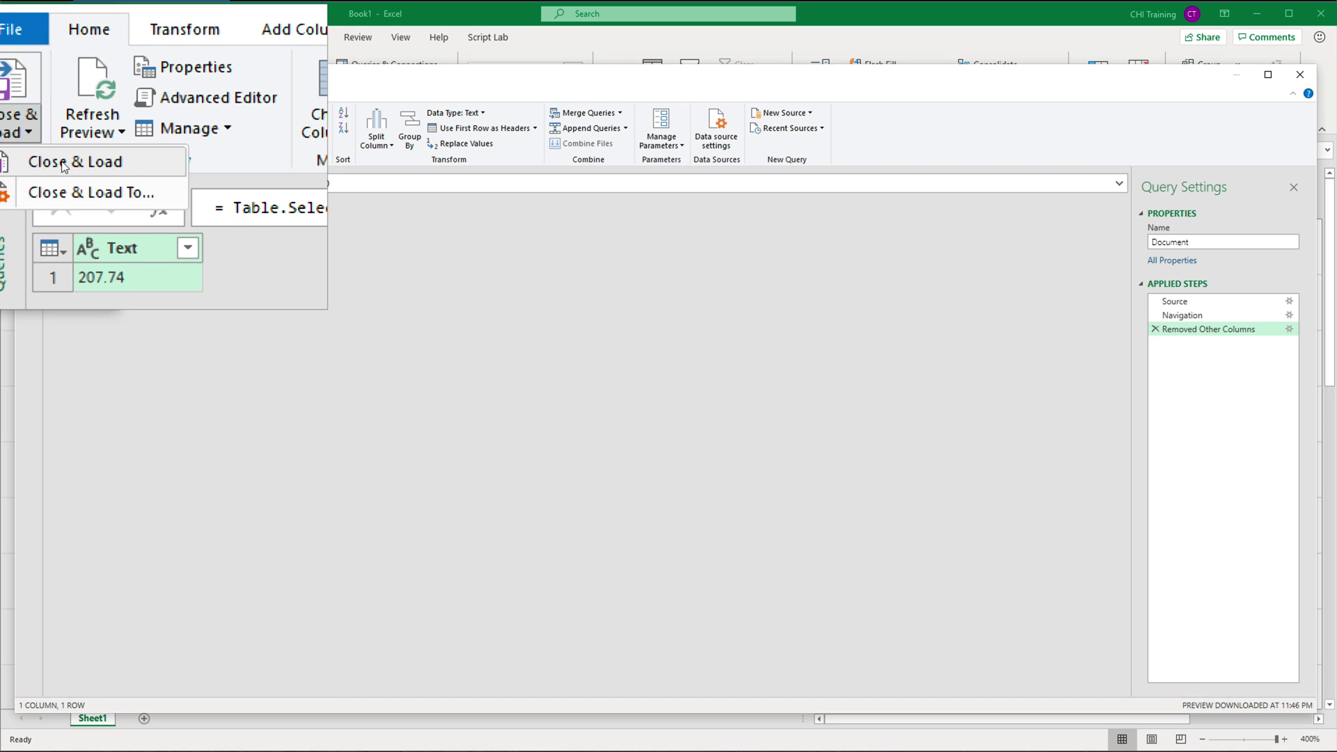
click(62, 161)
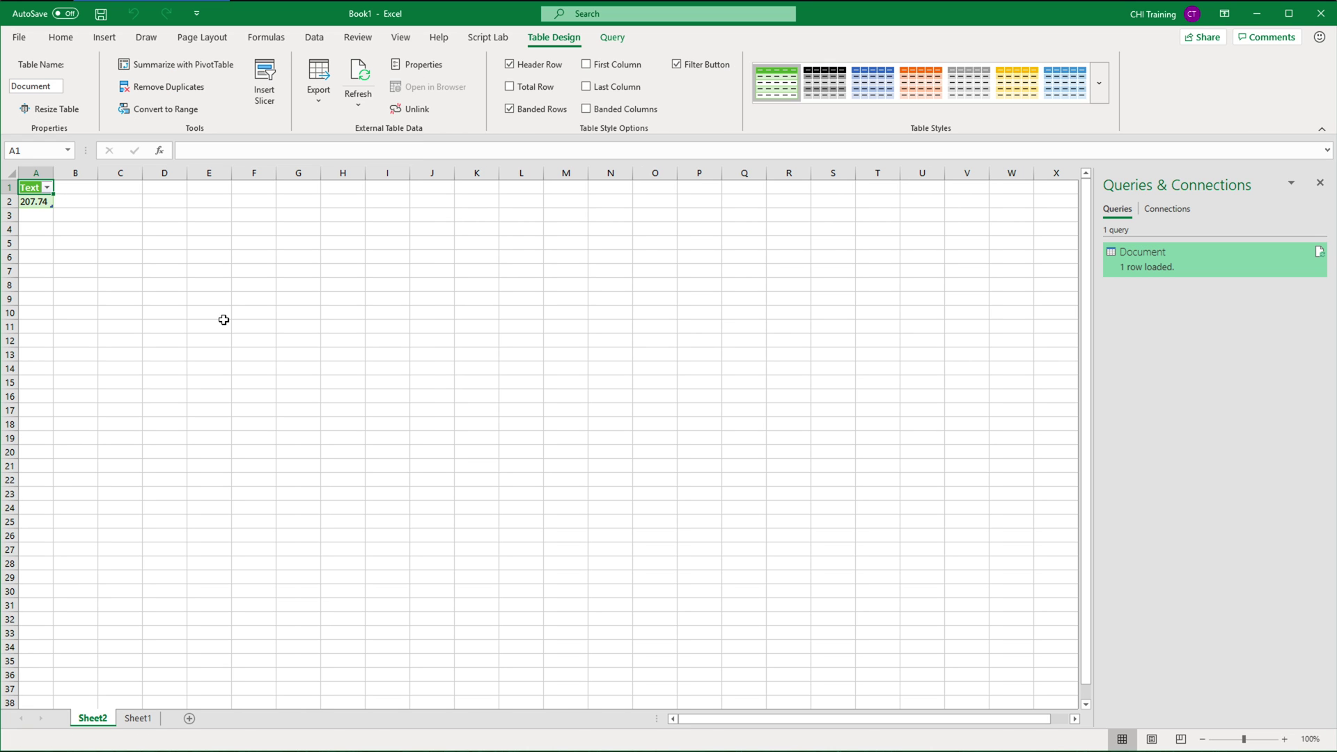
ctrl+scroll(224, 320, up, 15)
ctrl+scroll(228, 323, up, 3)
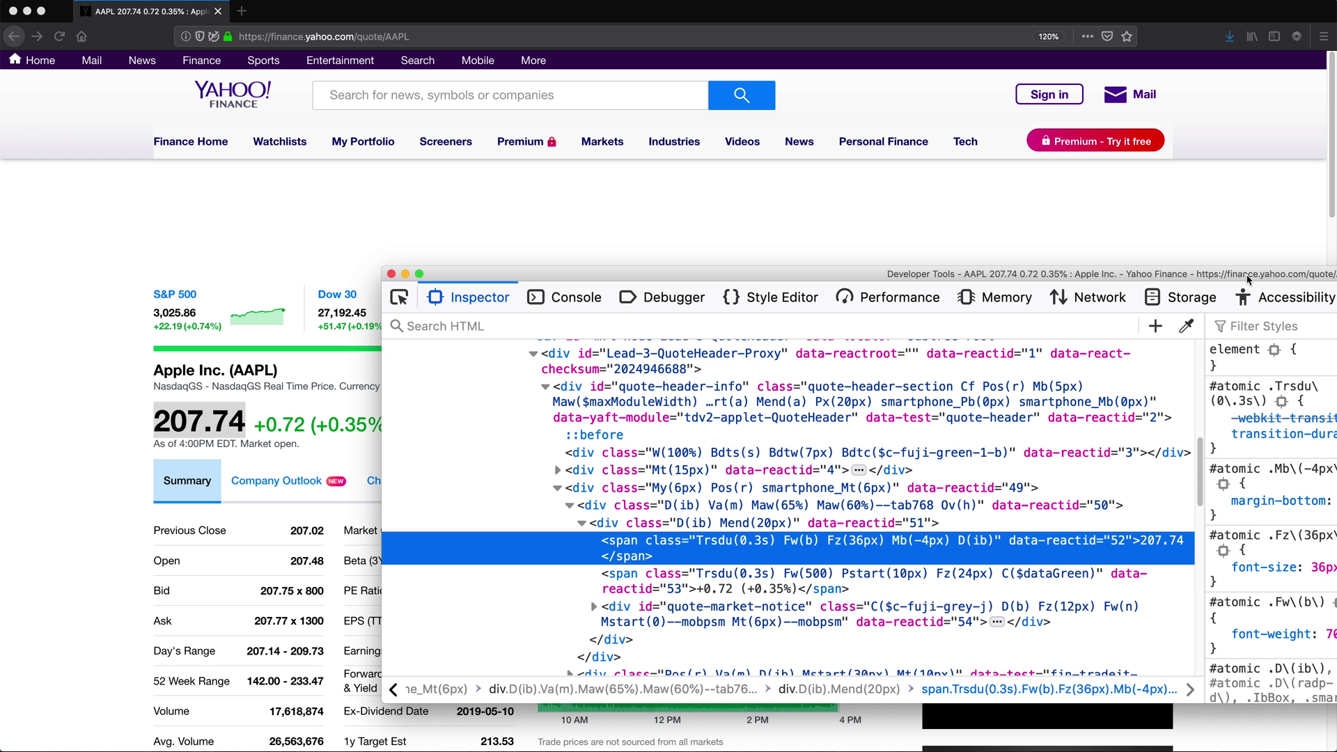
In the browser, move the Developer Tools window aside and close it to uncover the Apple quote page
drag(1203, 191, 639, 270)
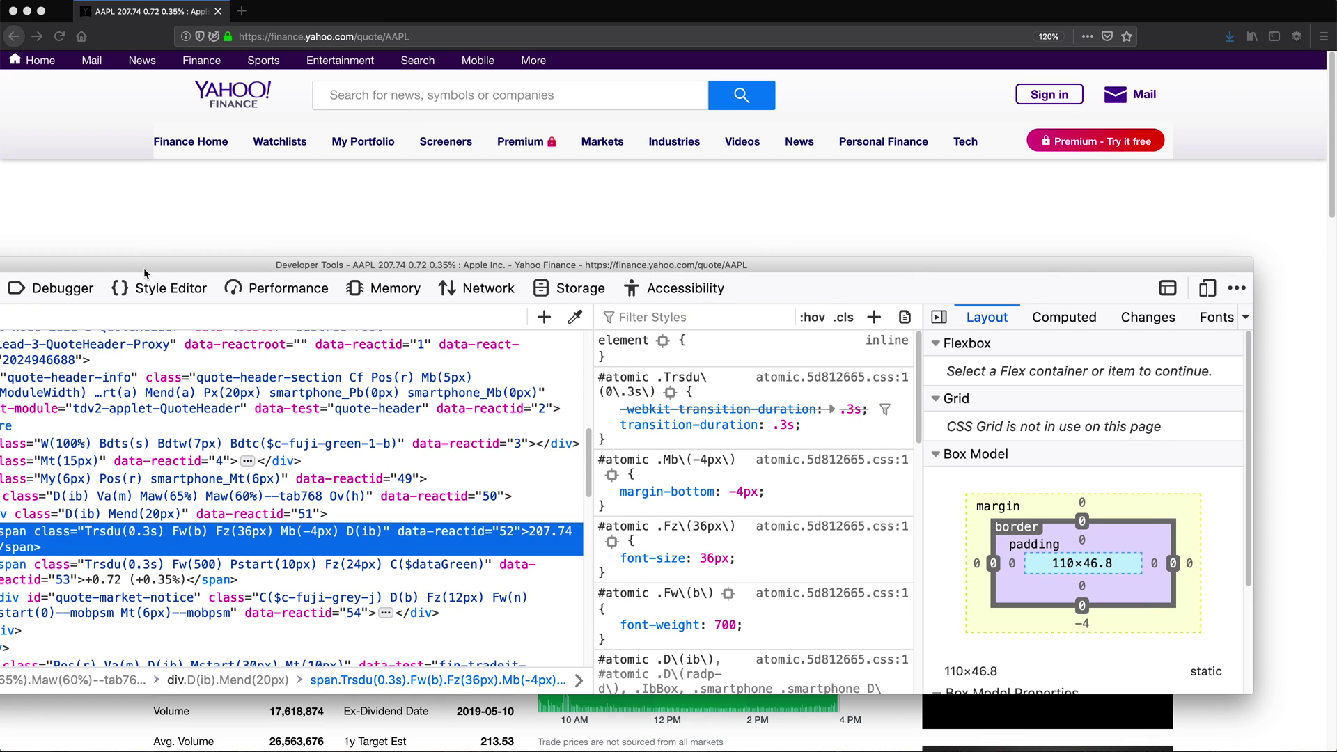
drag(145, 273, 91, 294)
click(19, 295)
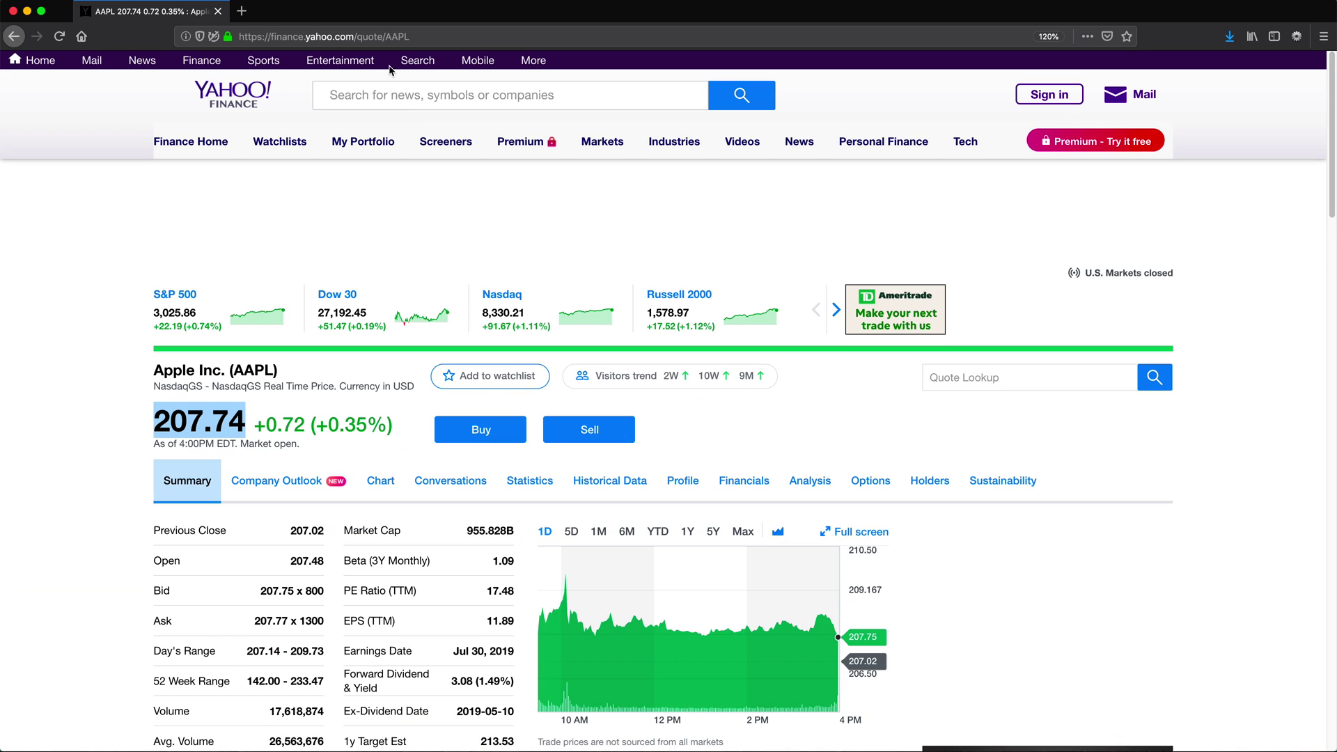
Copy the Apple quote page's URL into cell C7 of Sheet2 in Excel and fit column C to its width
click(399, 36)
key(ctrl+c)
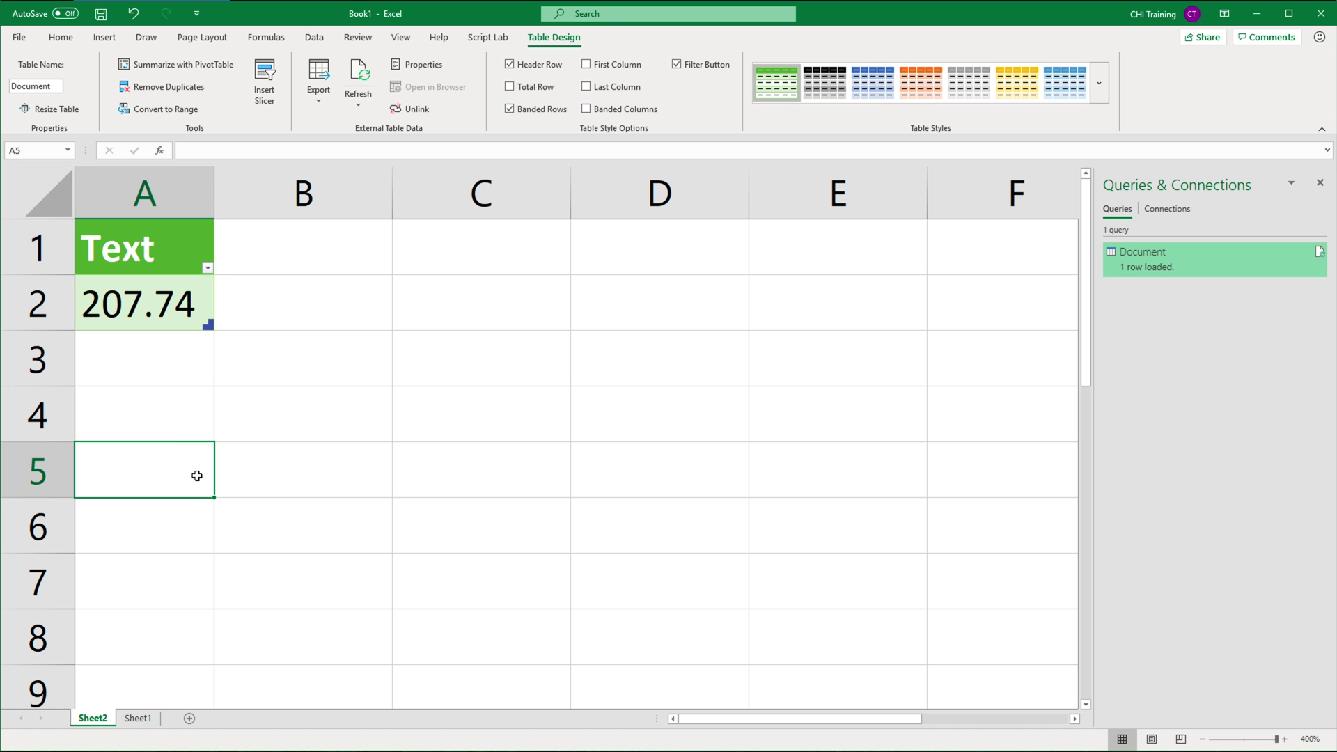
click(552, 582)
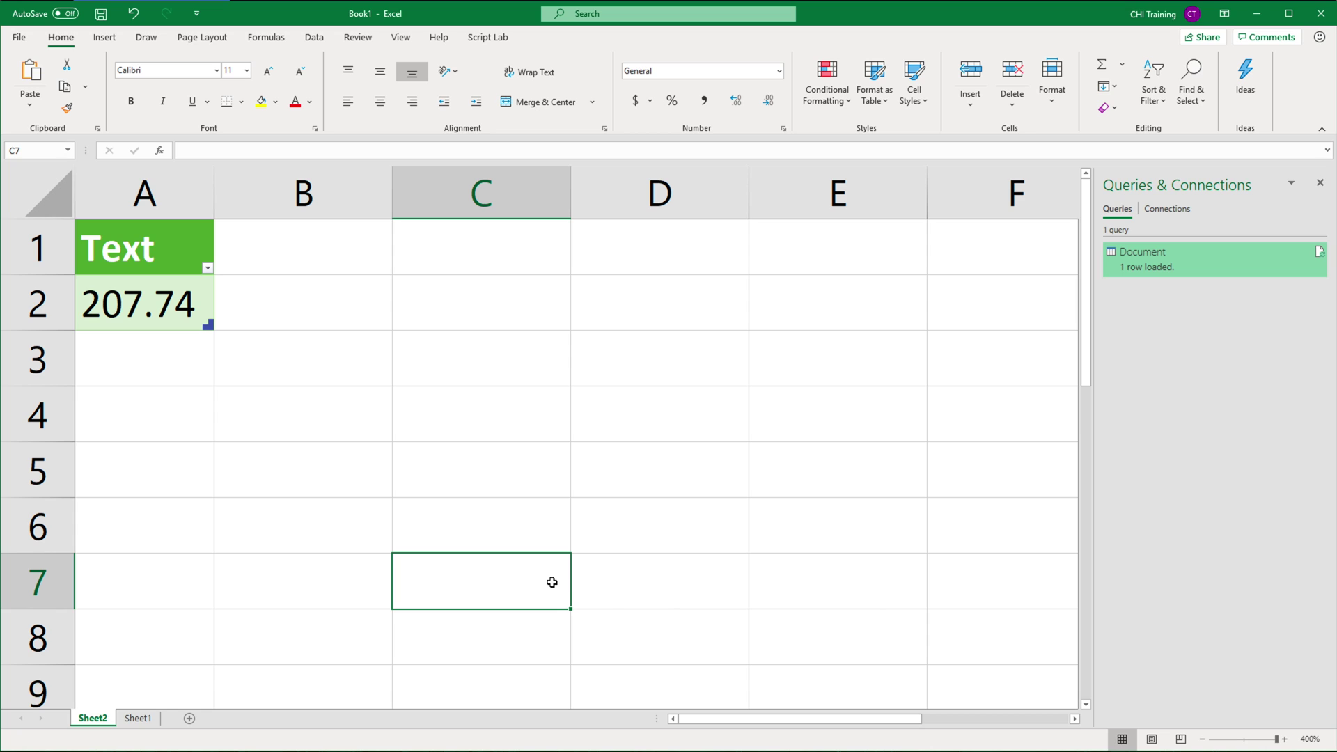
key(ctrl+v)
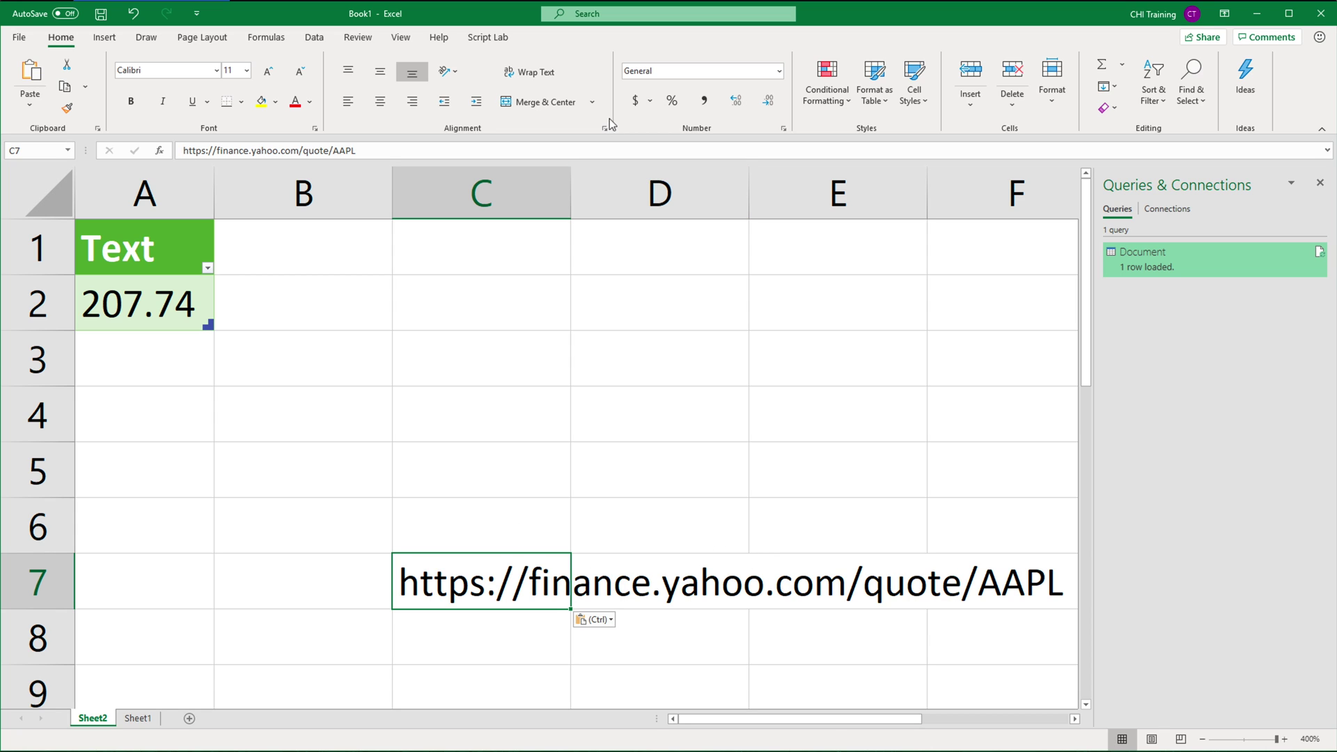
double_click(571, 170)
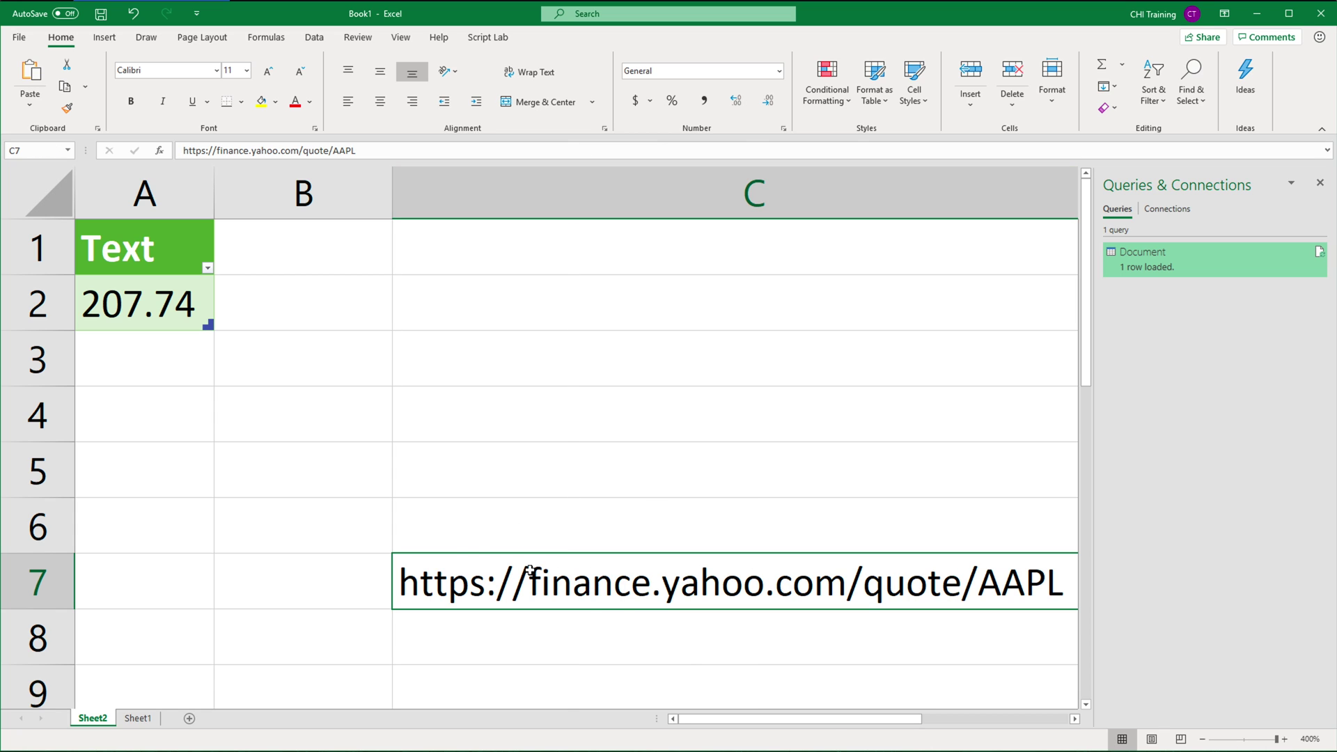
Copy only the ticker AAPL from the URL in C7 and paste it into cell A2 of Sheet1
double_click(909, 569)
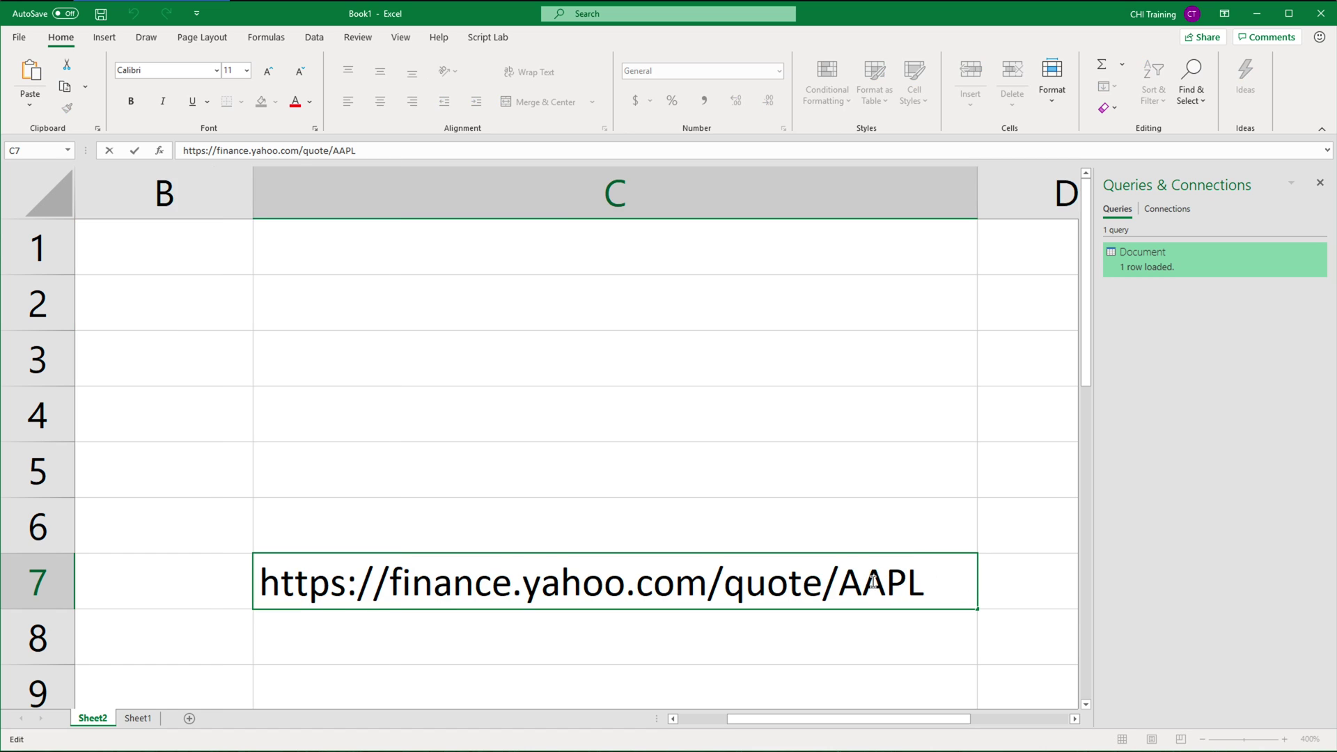
drag(838, 581, 197, 576)
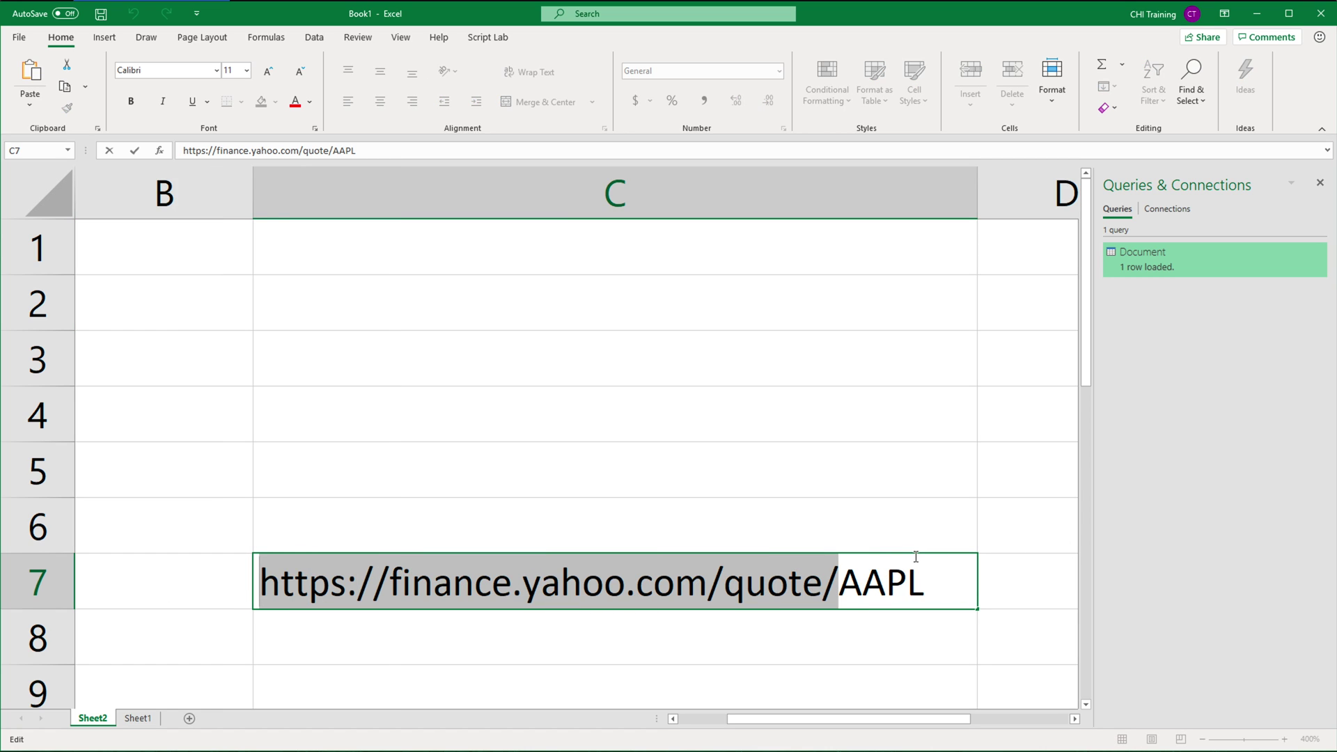
drag(839, 581, 923, 585)
key(ctrl+c)
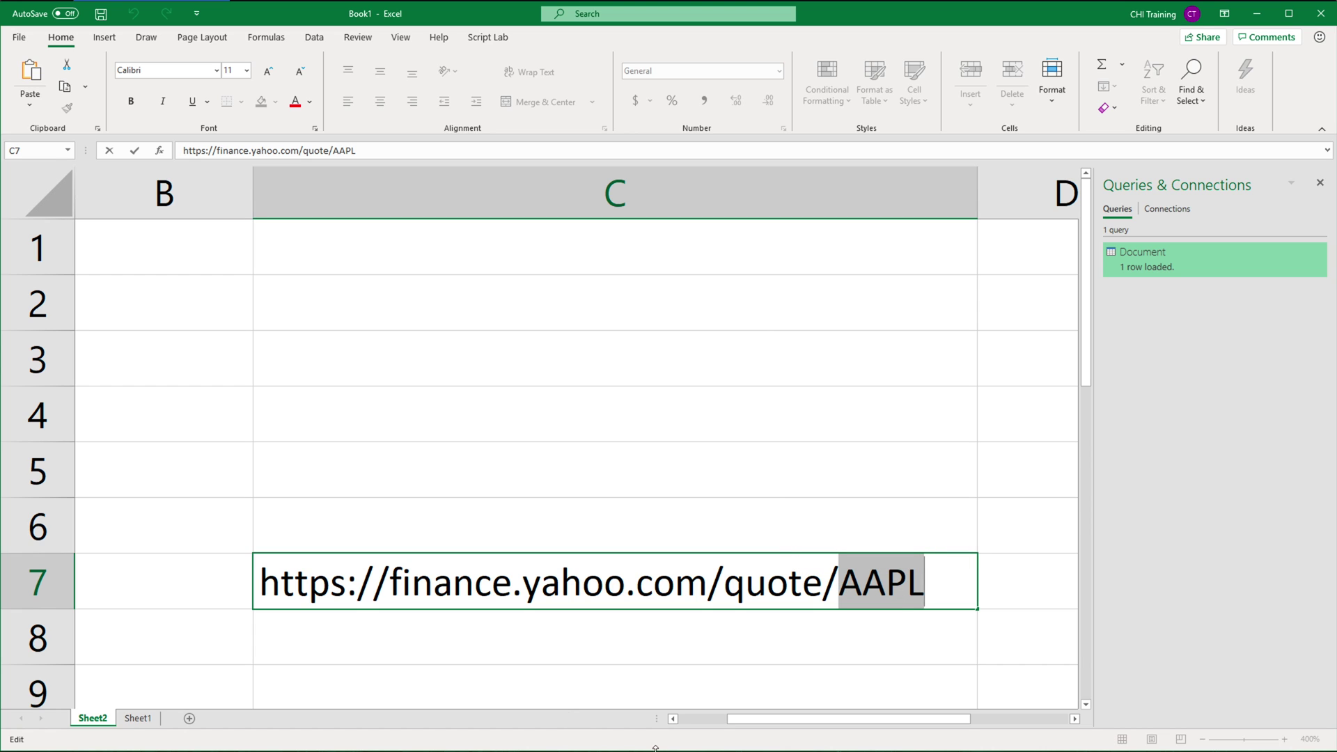
click(349, 400)
click(138, 719)
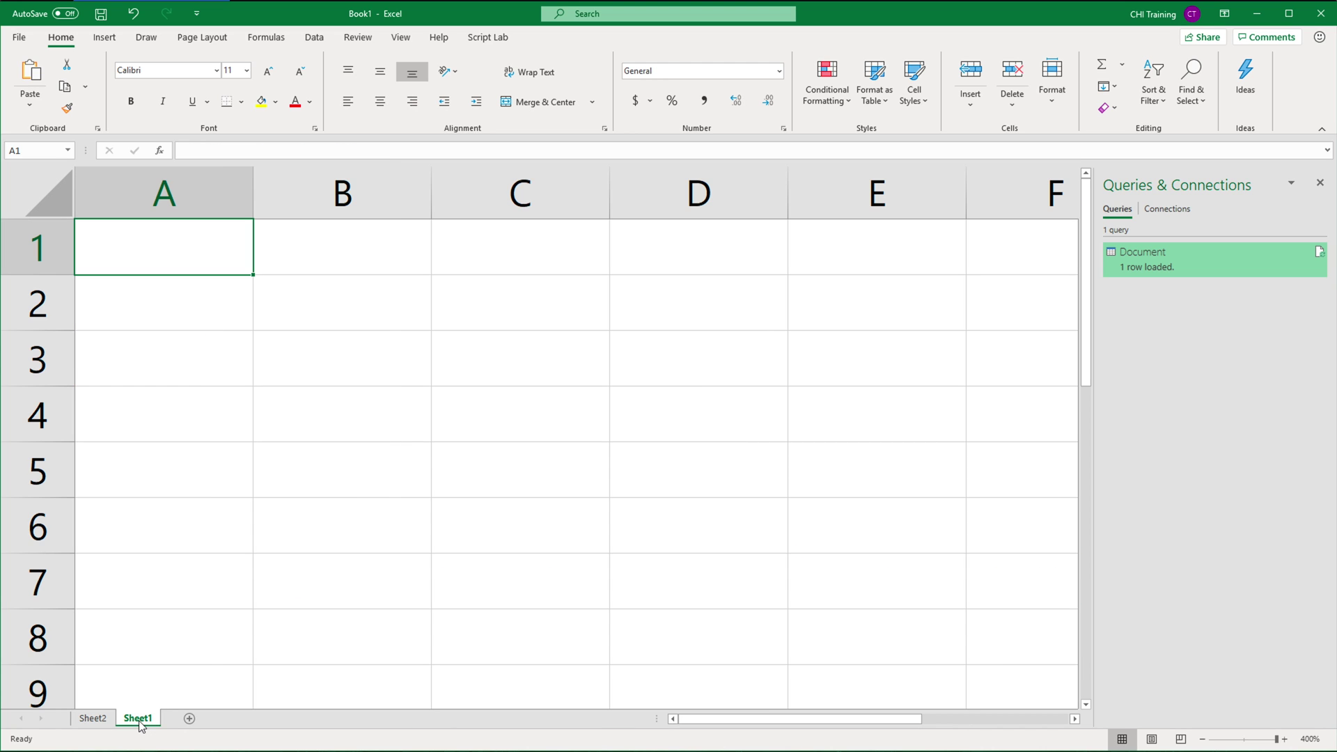
click(186, 289)
key(ctrl+v)
Enter the header Stock in A1 and the tickers GOOGL in A3 and FB in A4
click(182, 258)
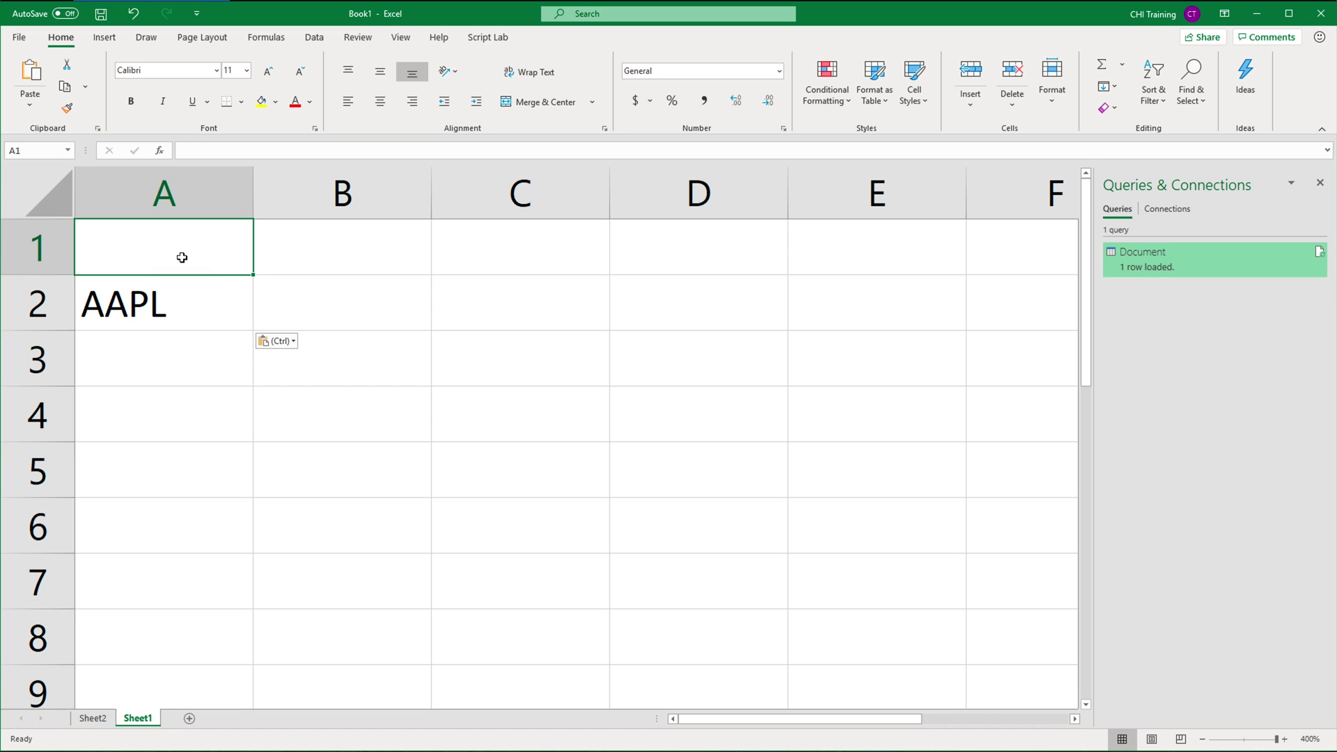
text(Stock)
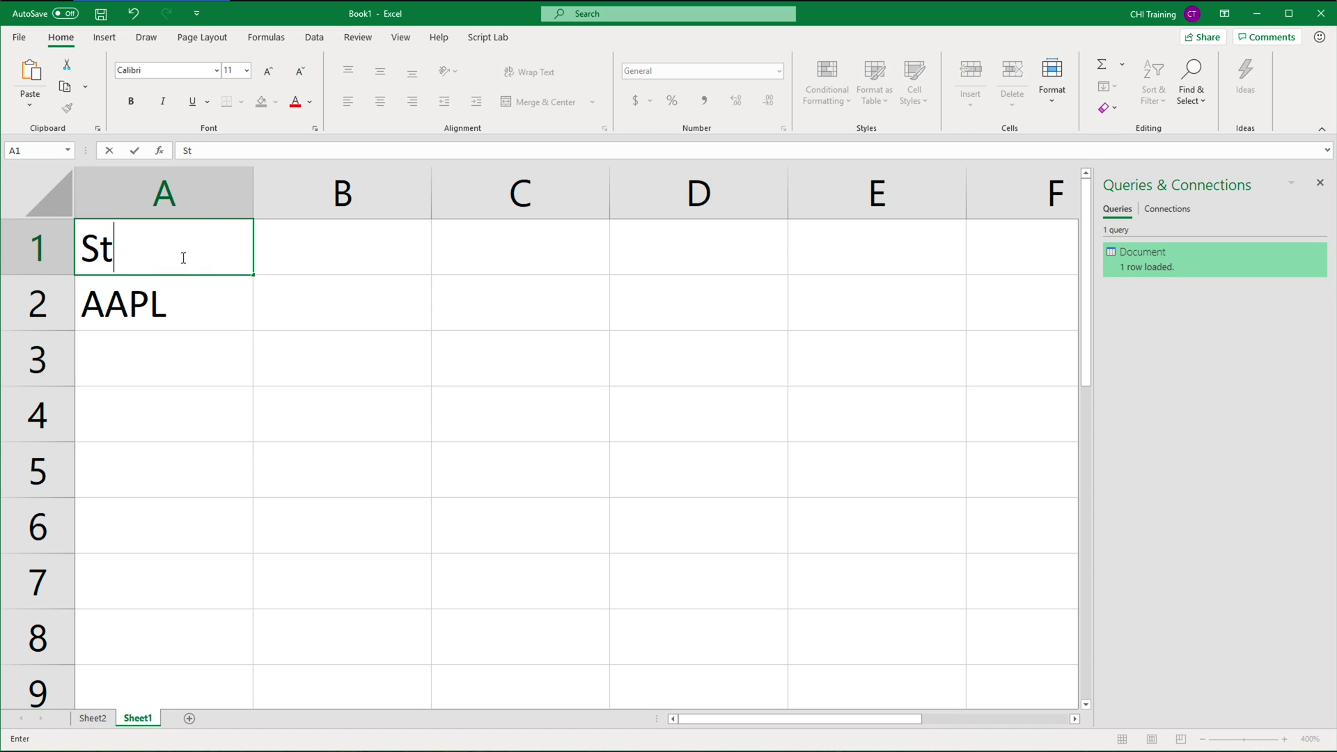
key(Return)
key(Return)
text(GOG)
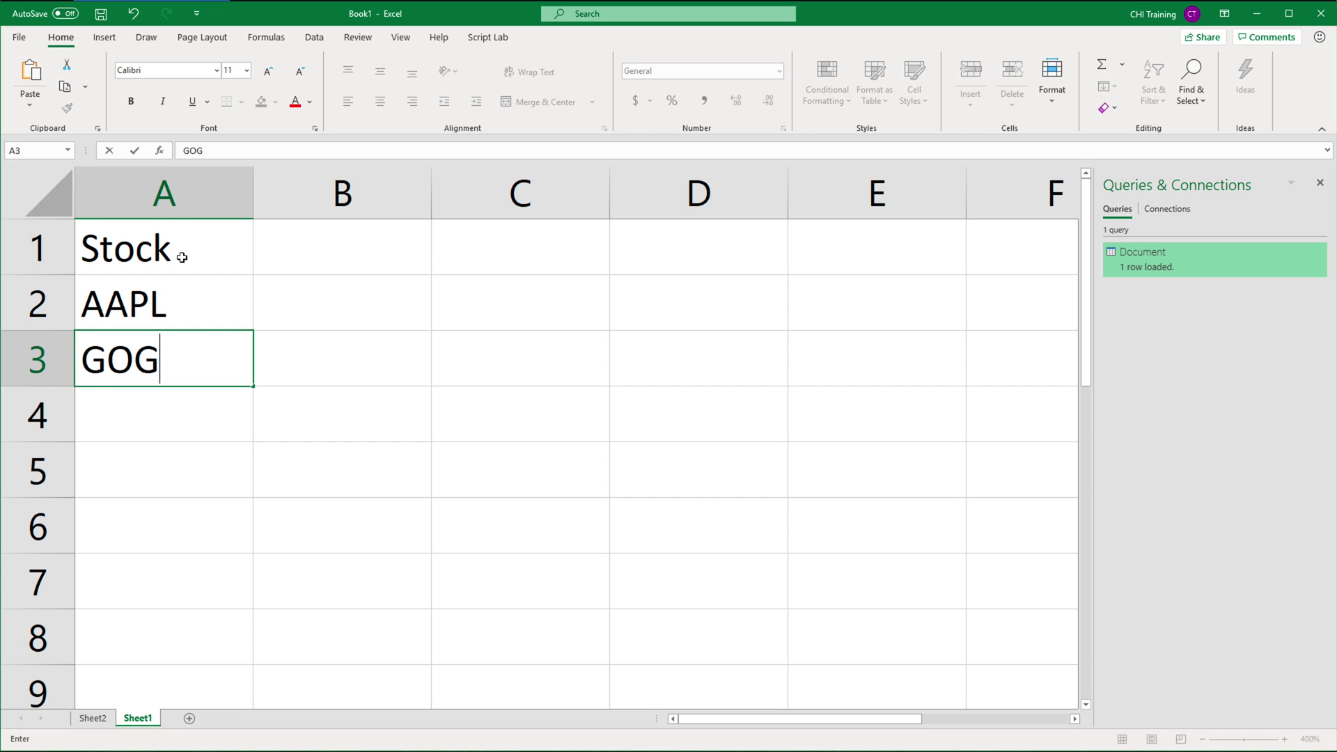
key(BackSpace)
text(OGL)
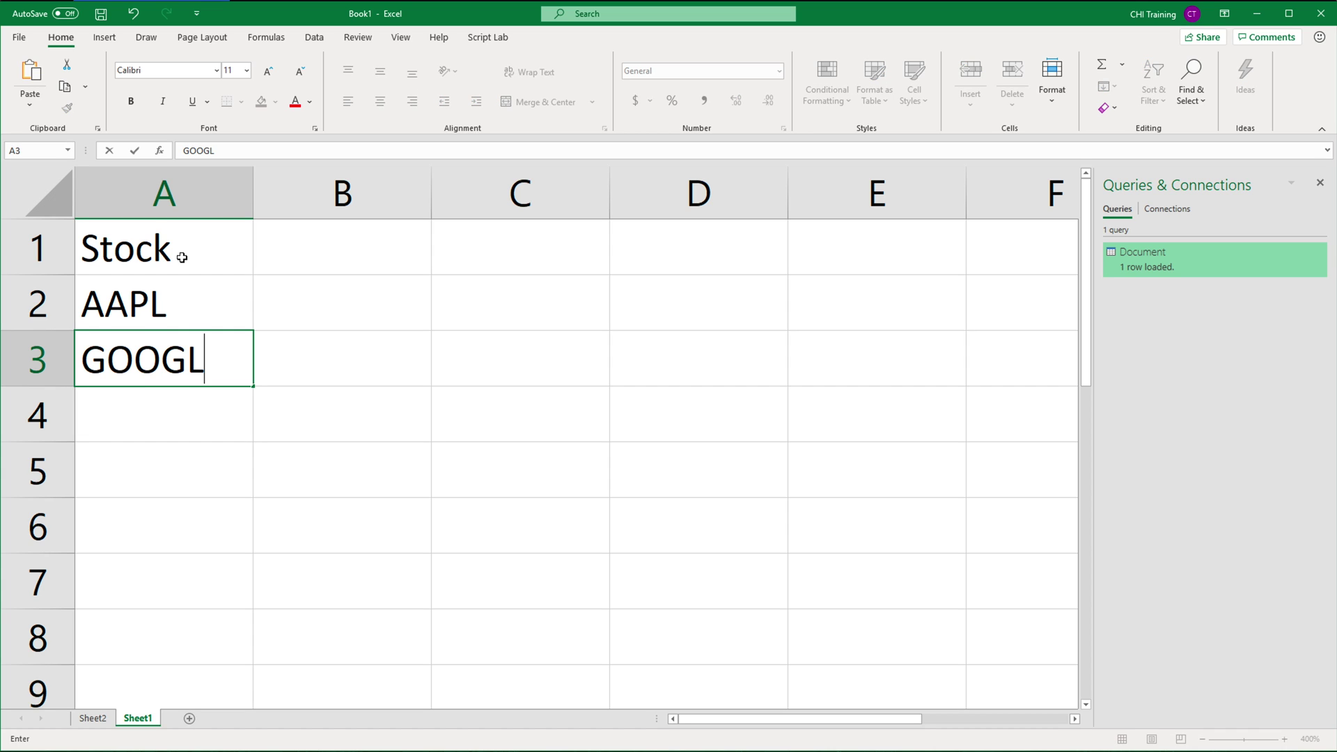
key(Return)
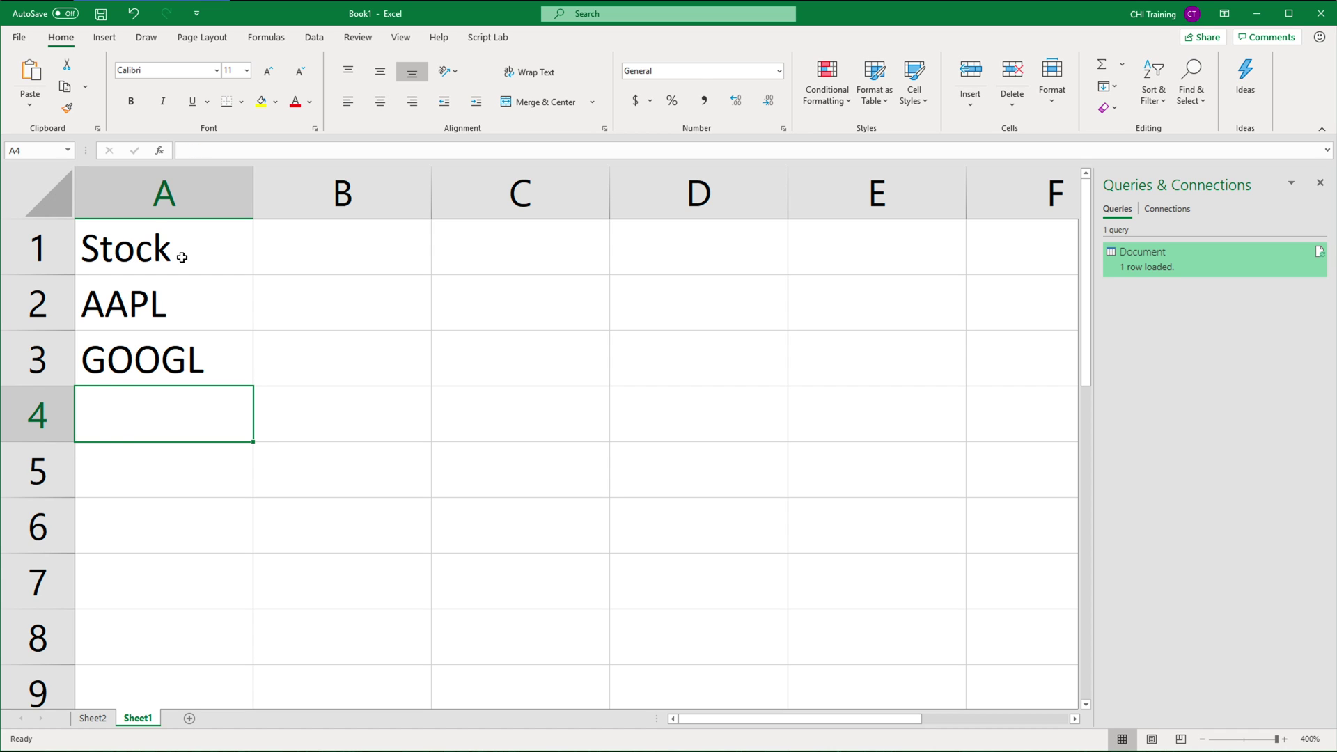
text(FB)
key(Return)
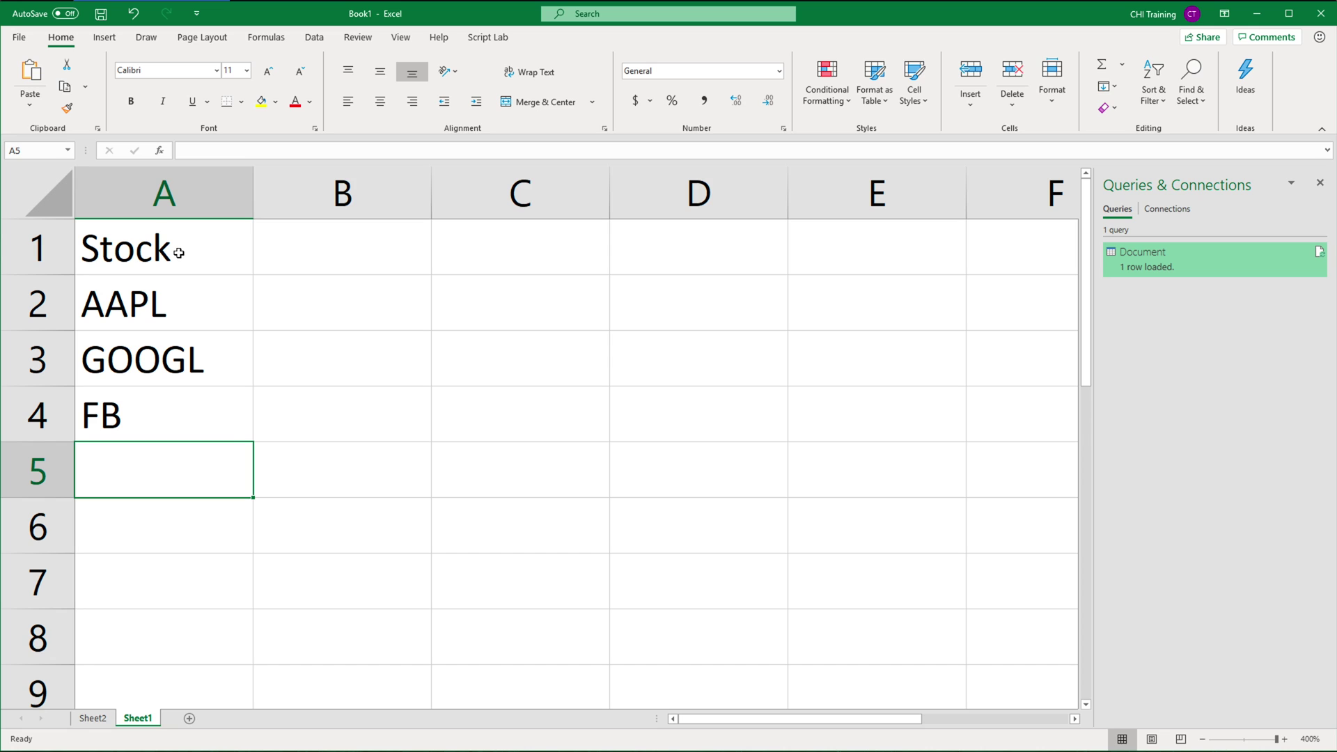
In the browser, replace the ticker in the Yahoo Finance URL with GOOGL, load the page and highlight its share price
click(177, 359)
key(ctrl+c)
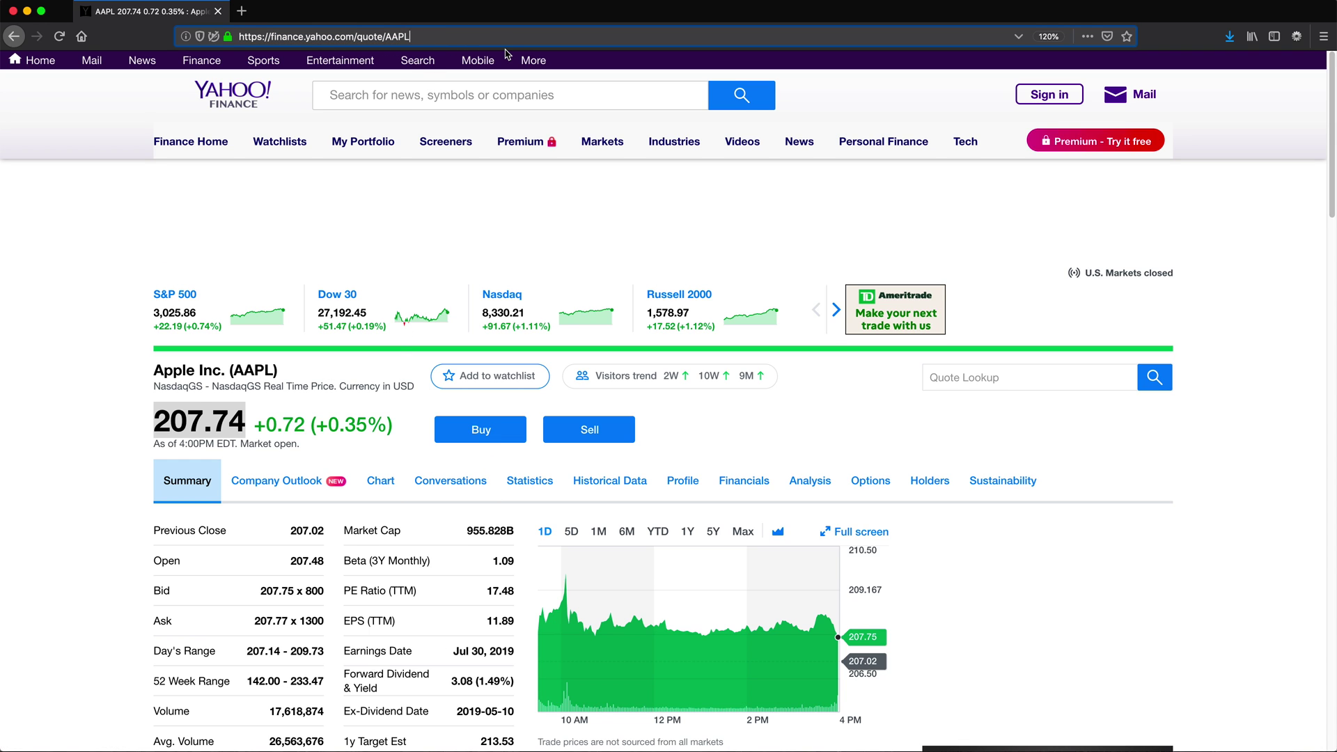
key(BackSpace)
text(GOOGL)
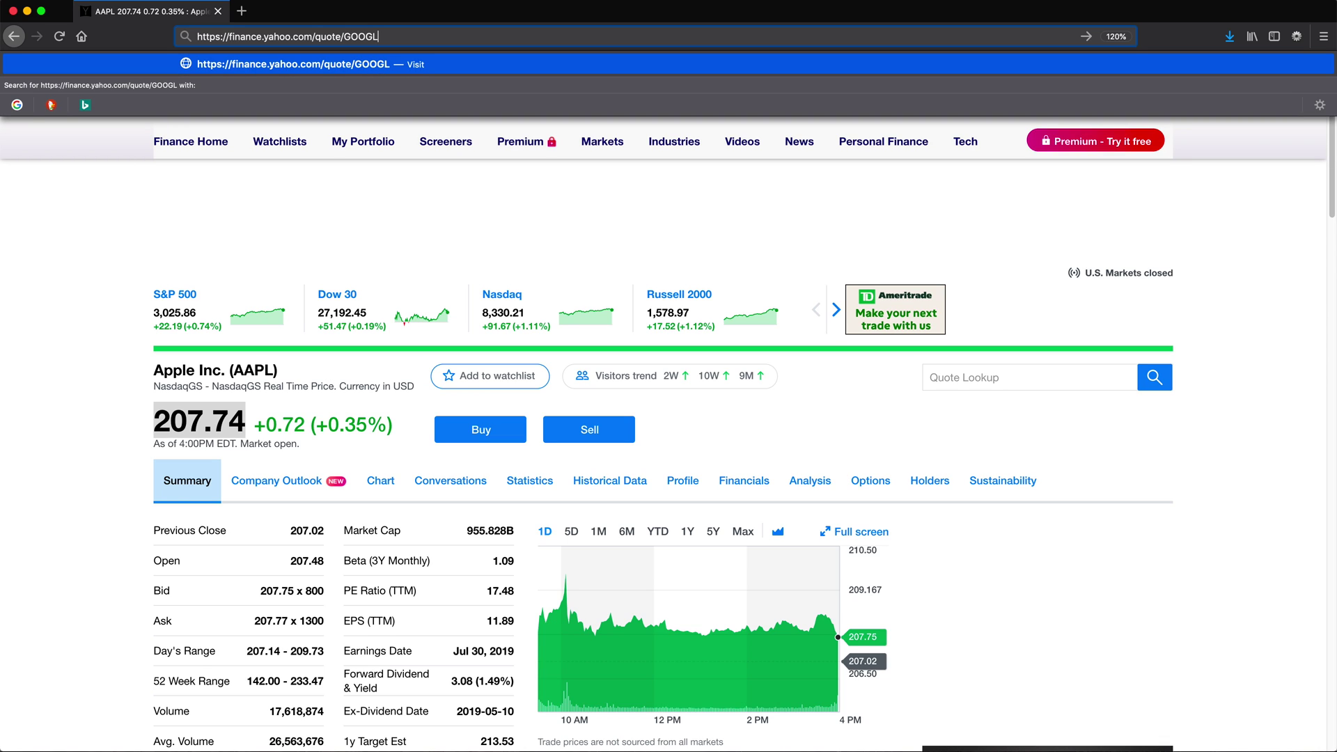
key(Return)
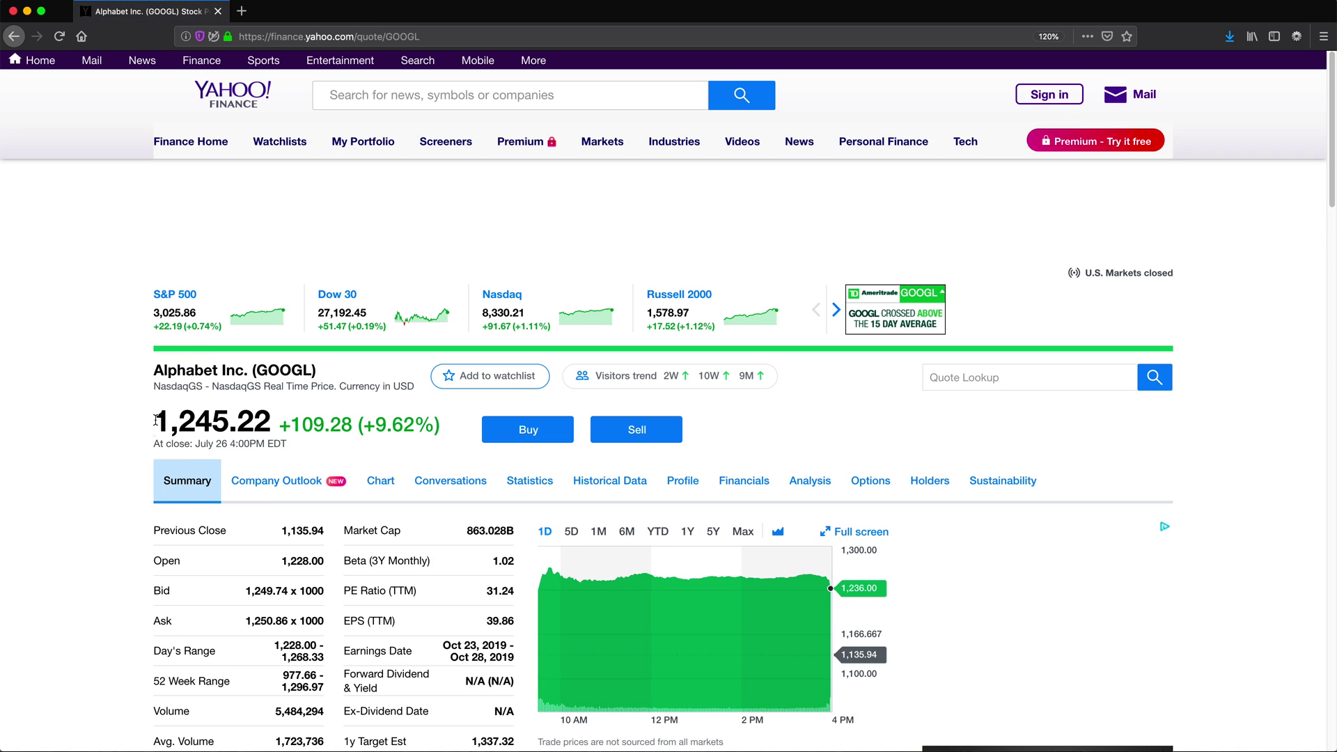
drag(156, 420, 267, 422)
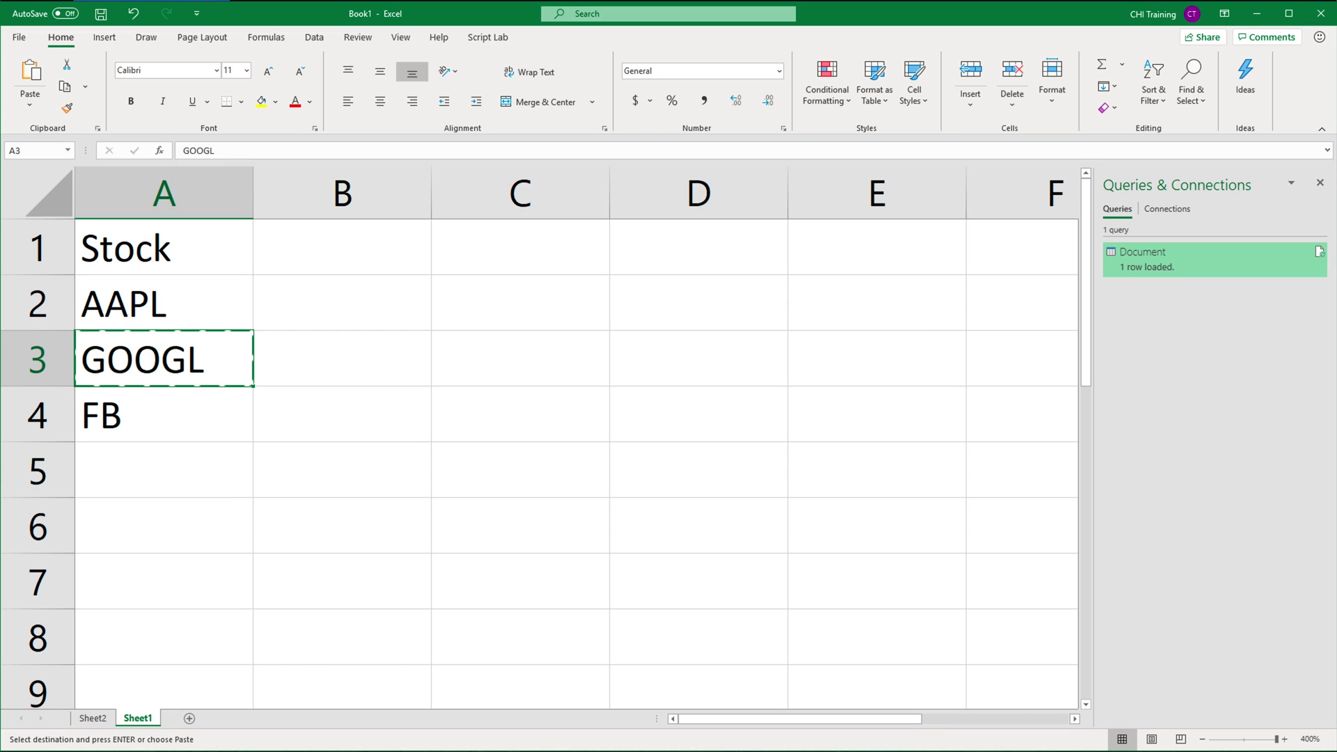
Back in Excel, cancel the pending copy and open the Document query for editing in the Power Query Editor
key(Escape)
click(129, 262)
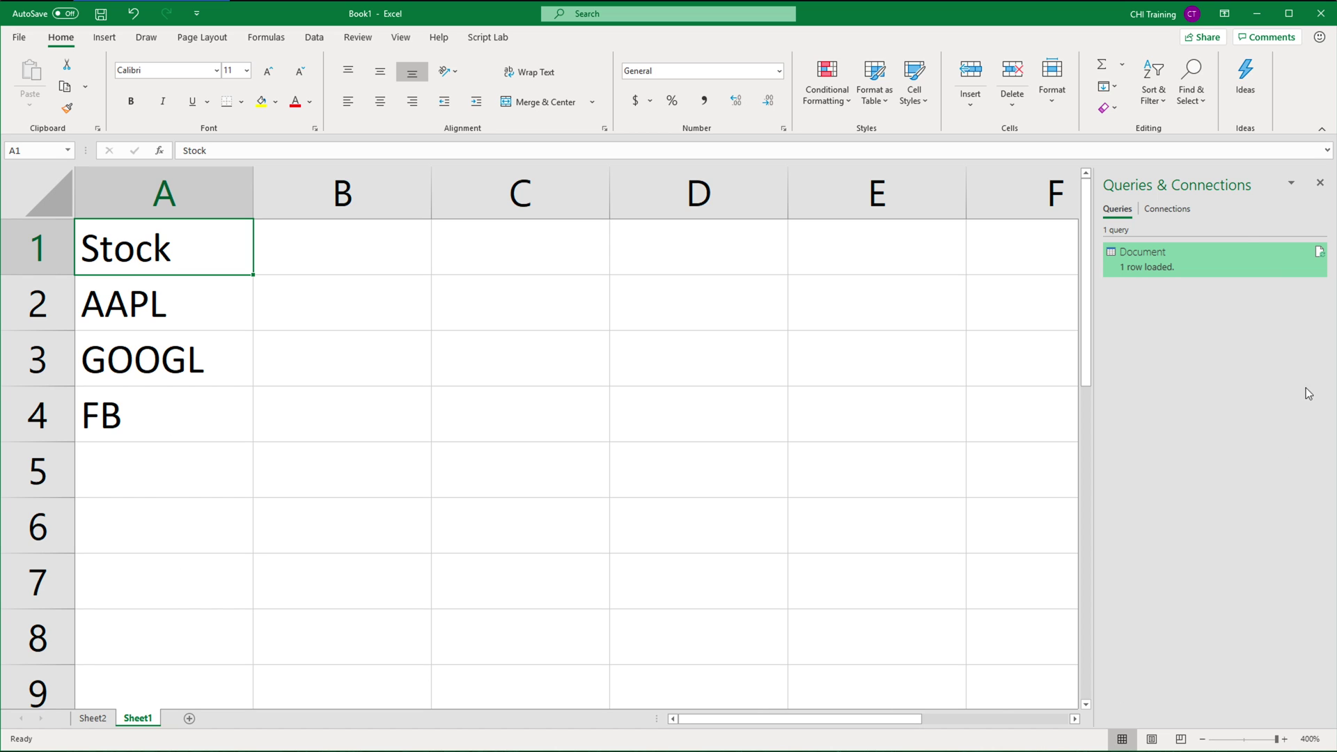
right_click(1146, 268)
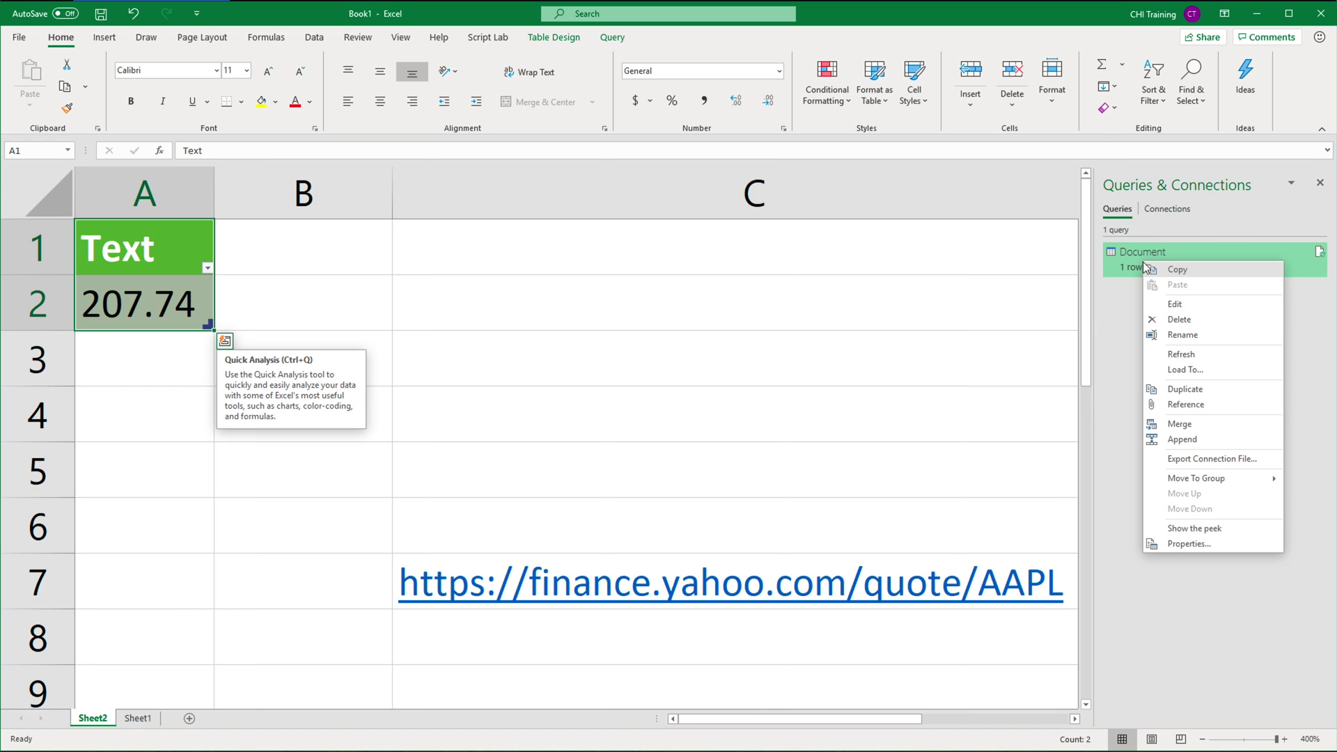
click(1175, 306)
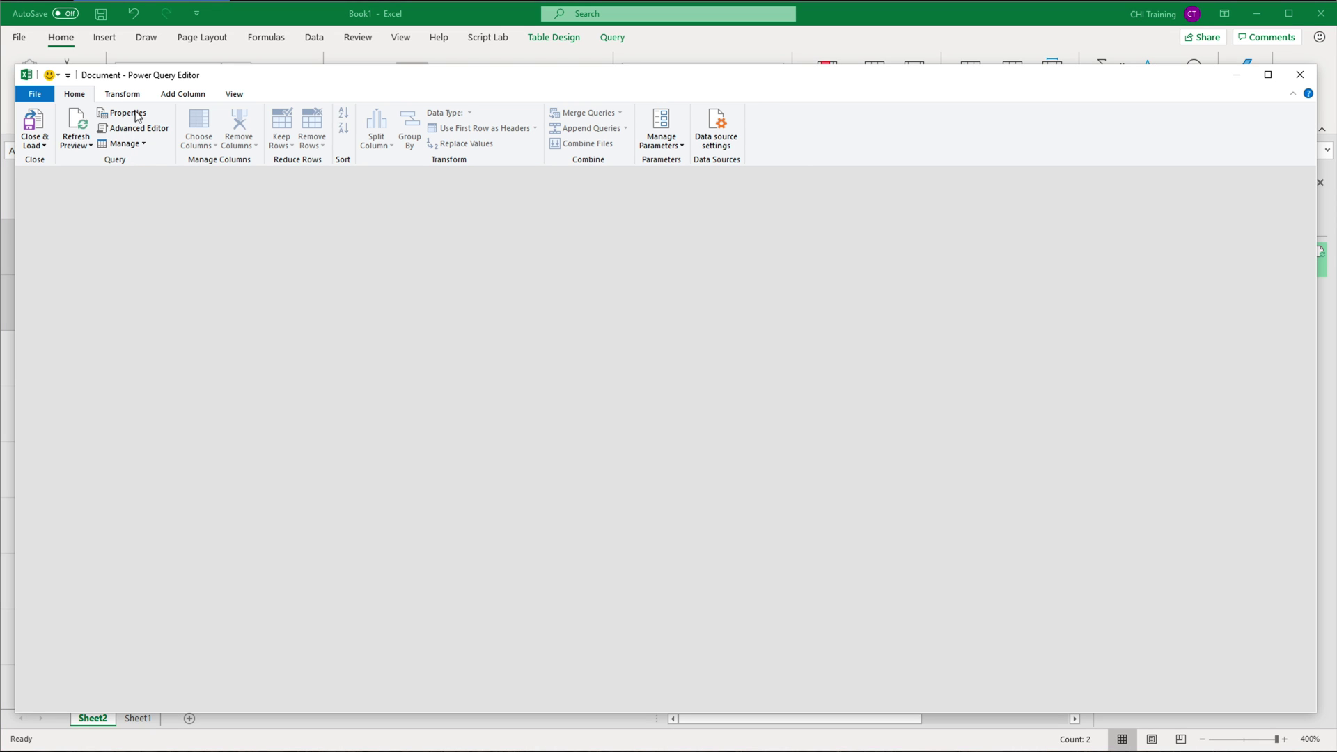
mouse_move(185, 86)
mouse_down()
mouse_move(252, 132)
mouse_move(195, 88)
mouse_up()
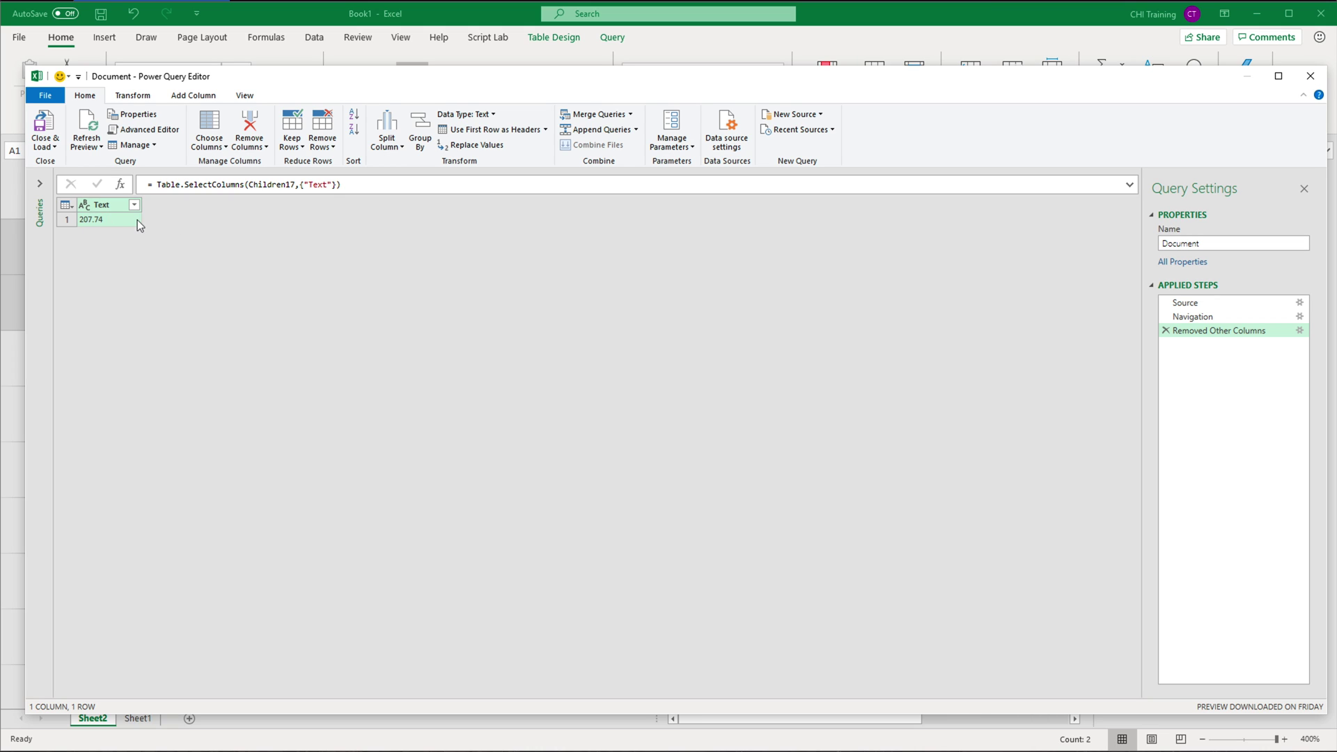
Create a function named getstockprice from the Document query, without parameters
click(41, 184)
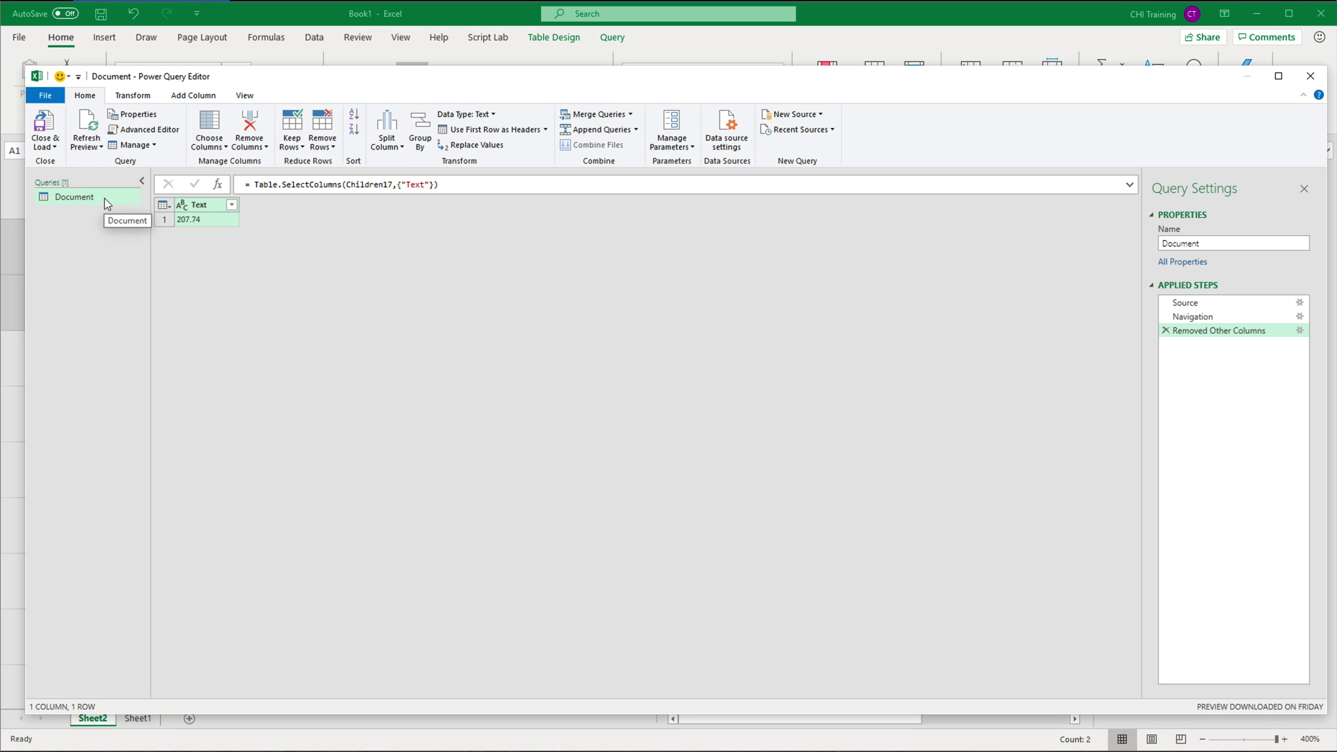
right_click(73, 200)
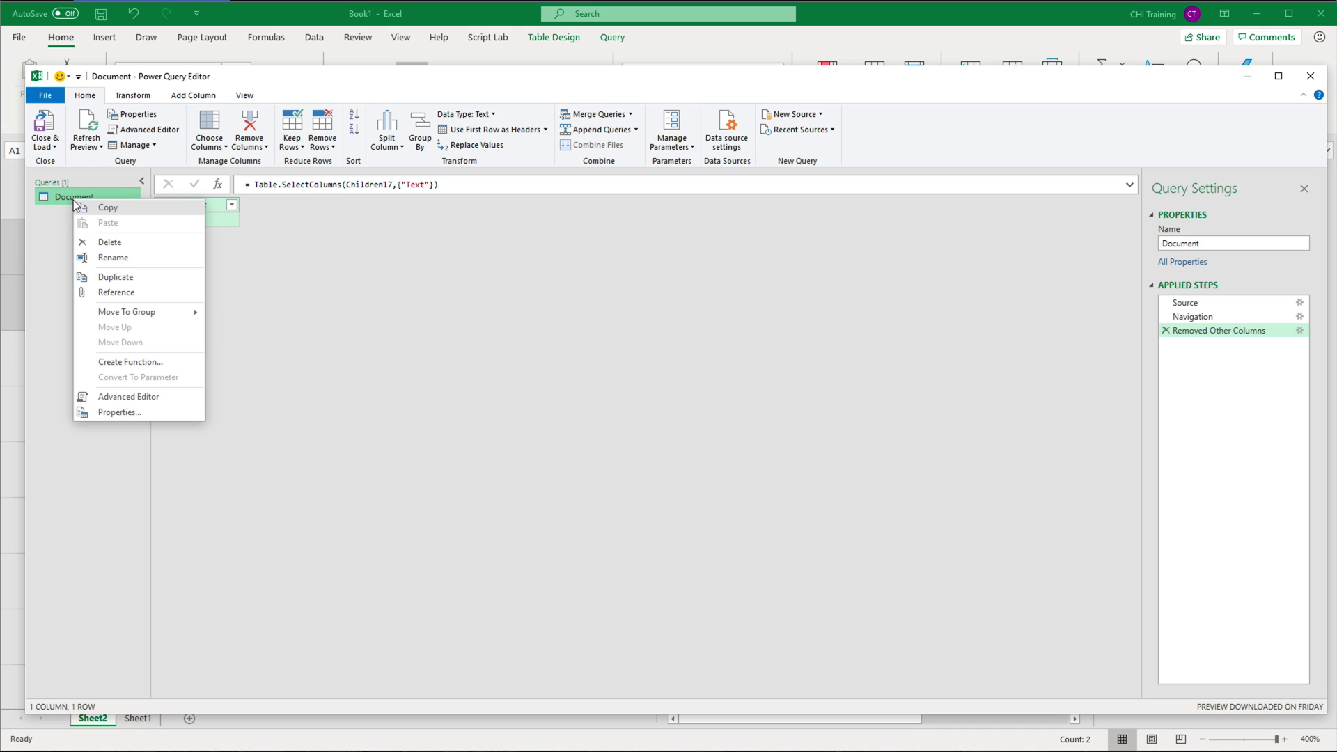
click(131, 368)
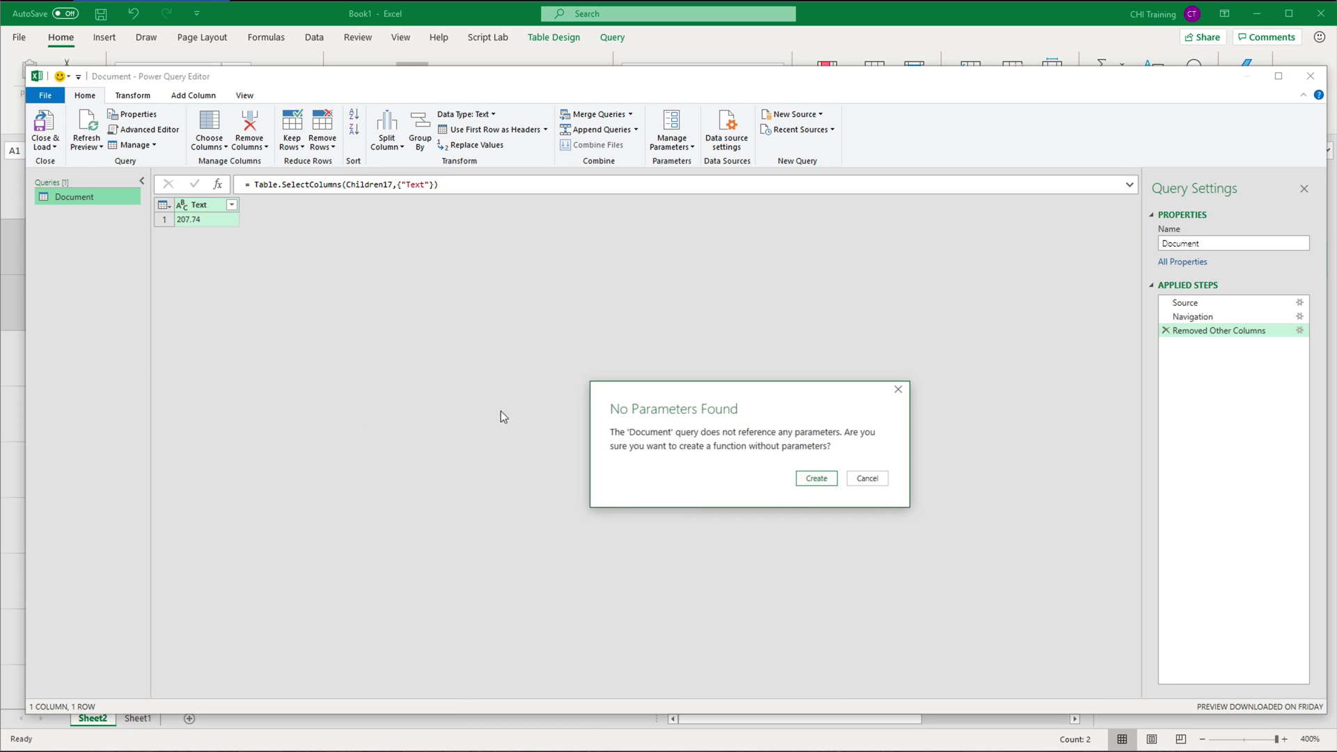
click(814, 480)
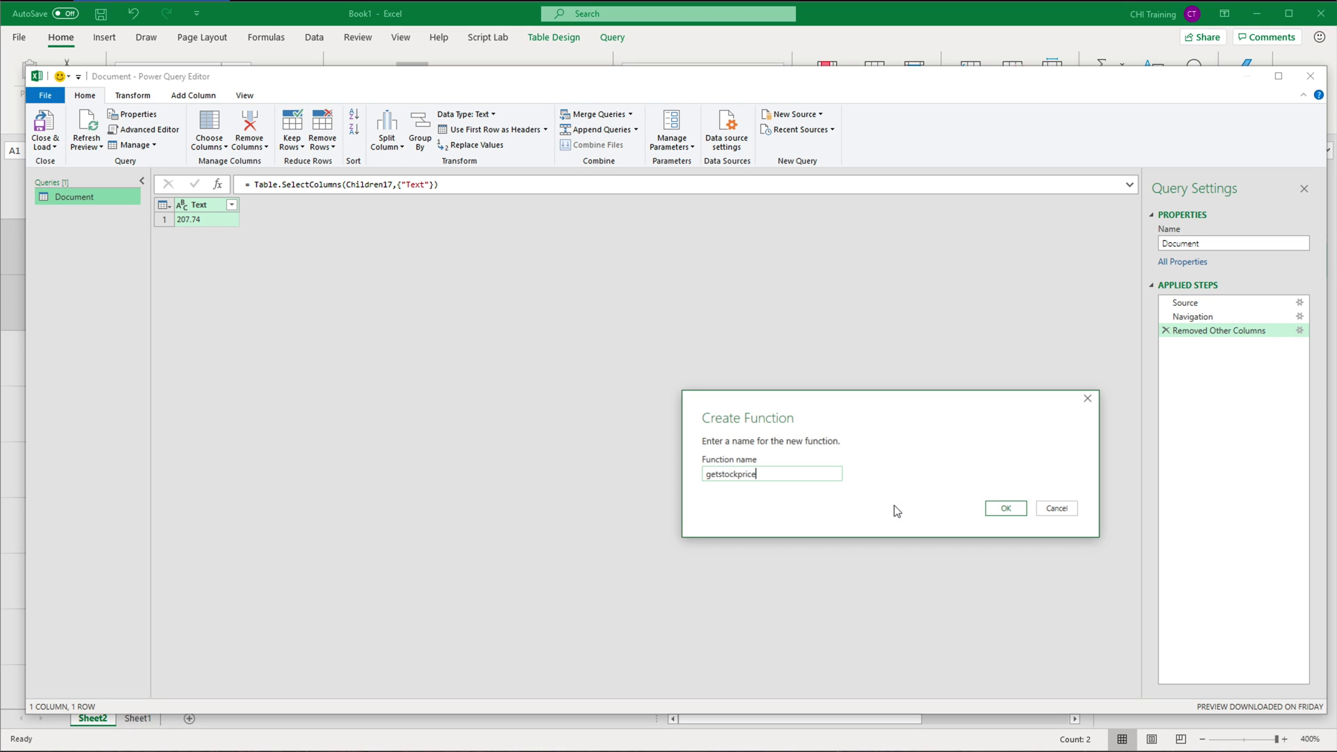
click(1005, 508)
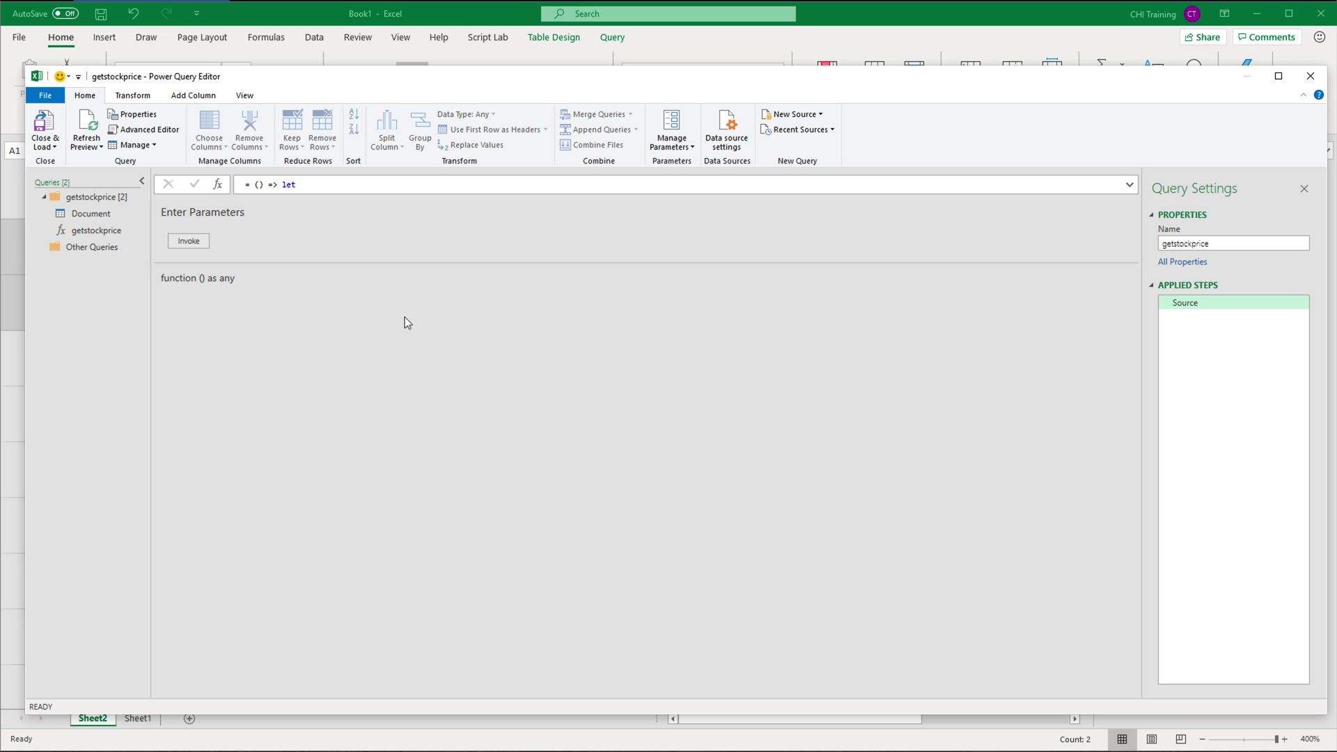
key(super+plus)
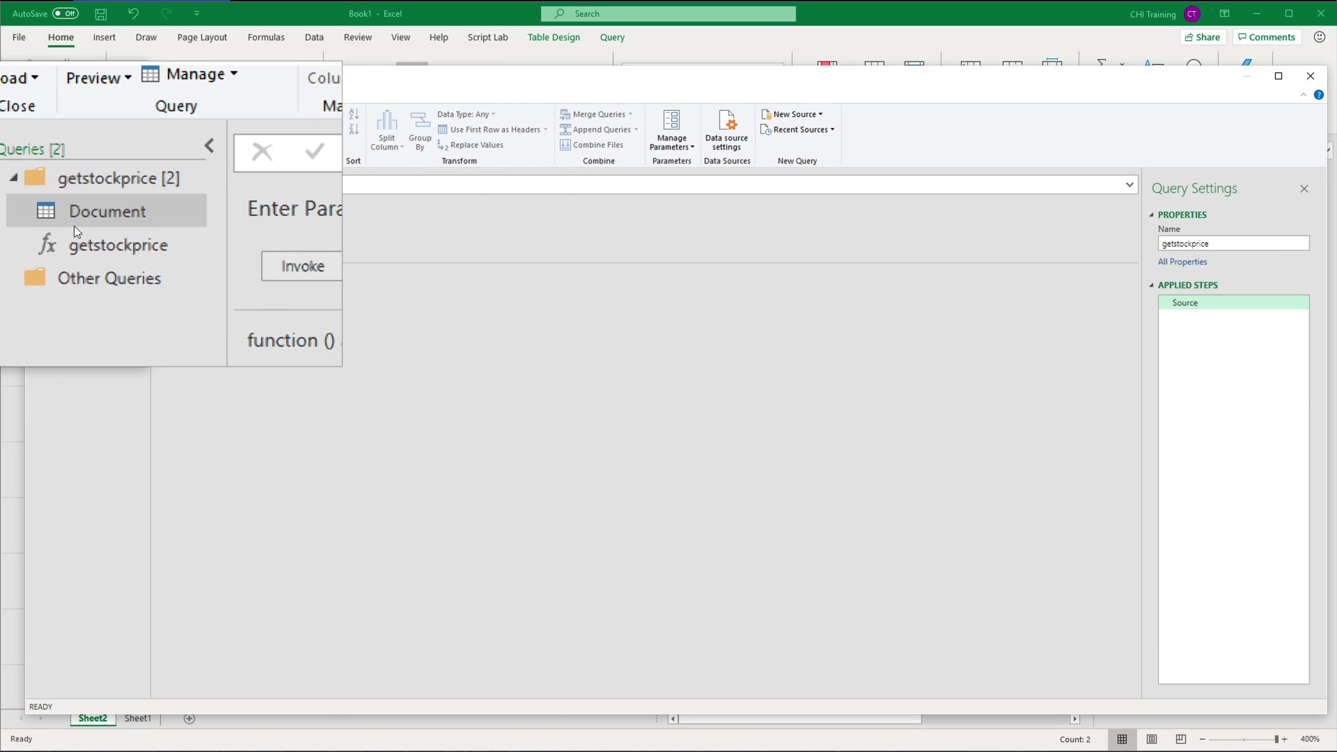
click(81, 216)
right_click(82, 216)
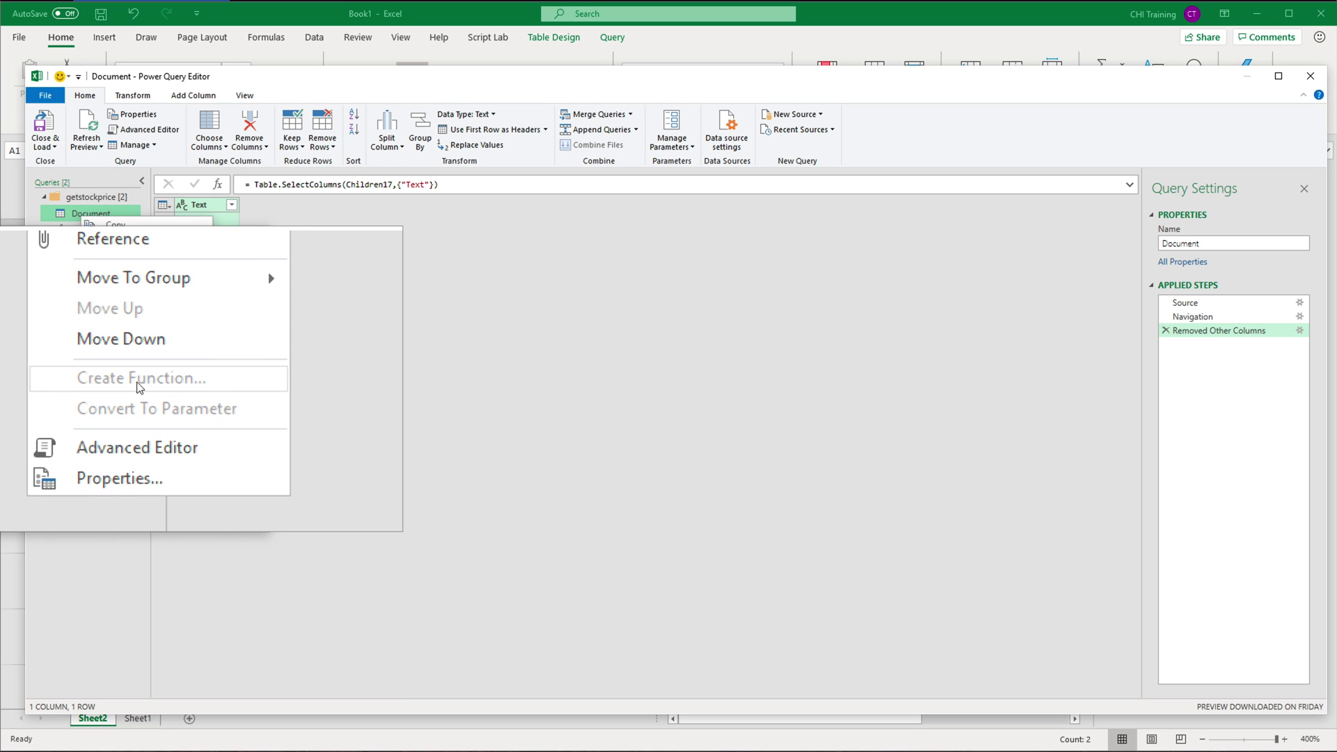
key(Escape)
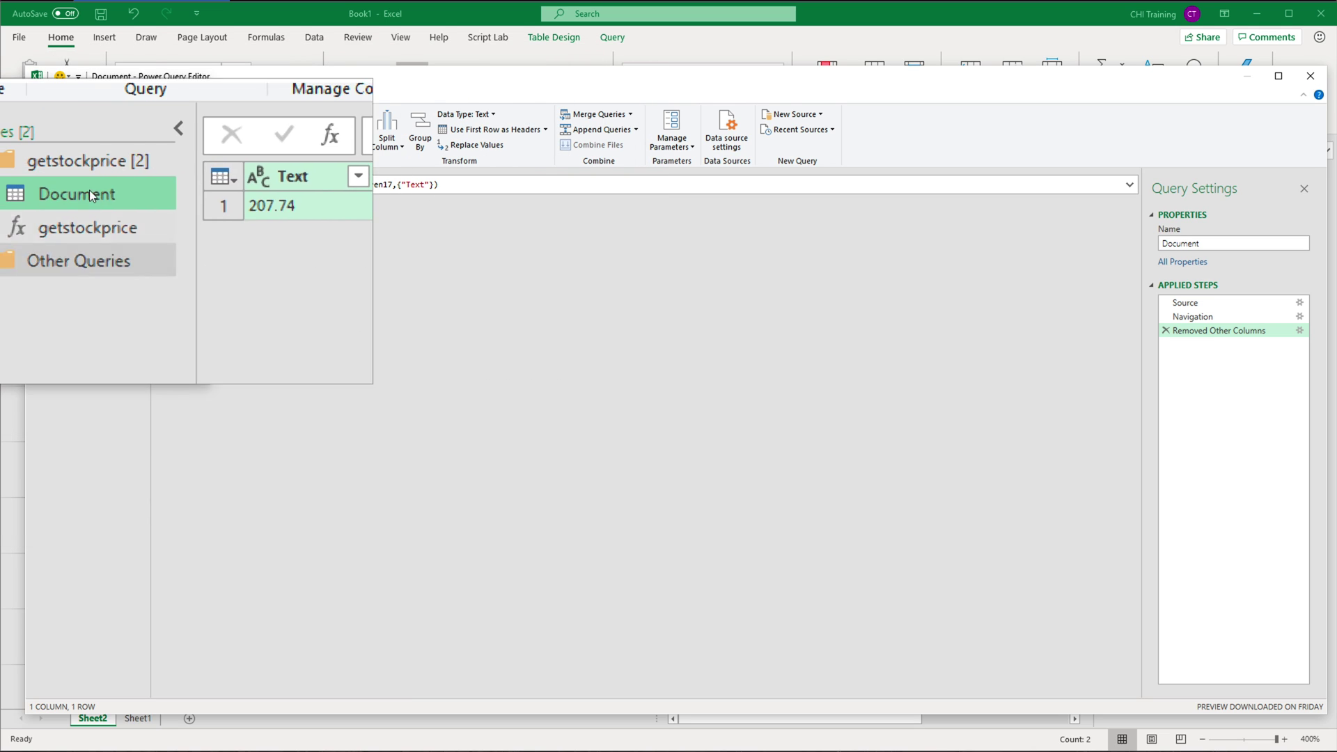
Open the getstockprice function's code in the Advanced Editor, accepting the Edit Function warning
click(93, 232)
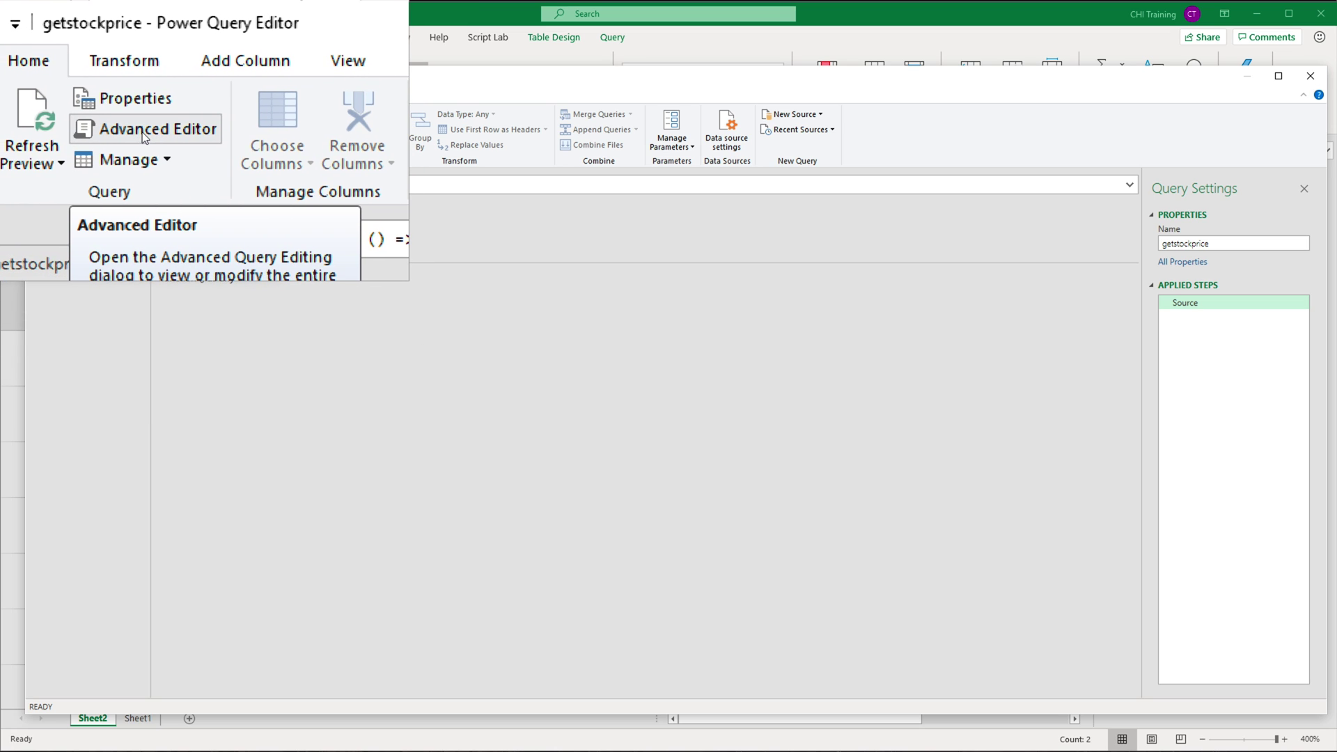
click(143, 130)
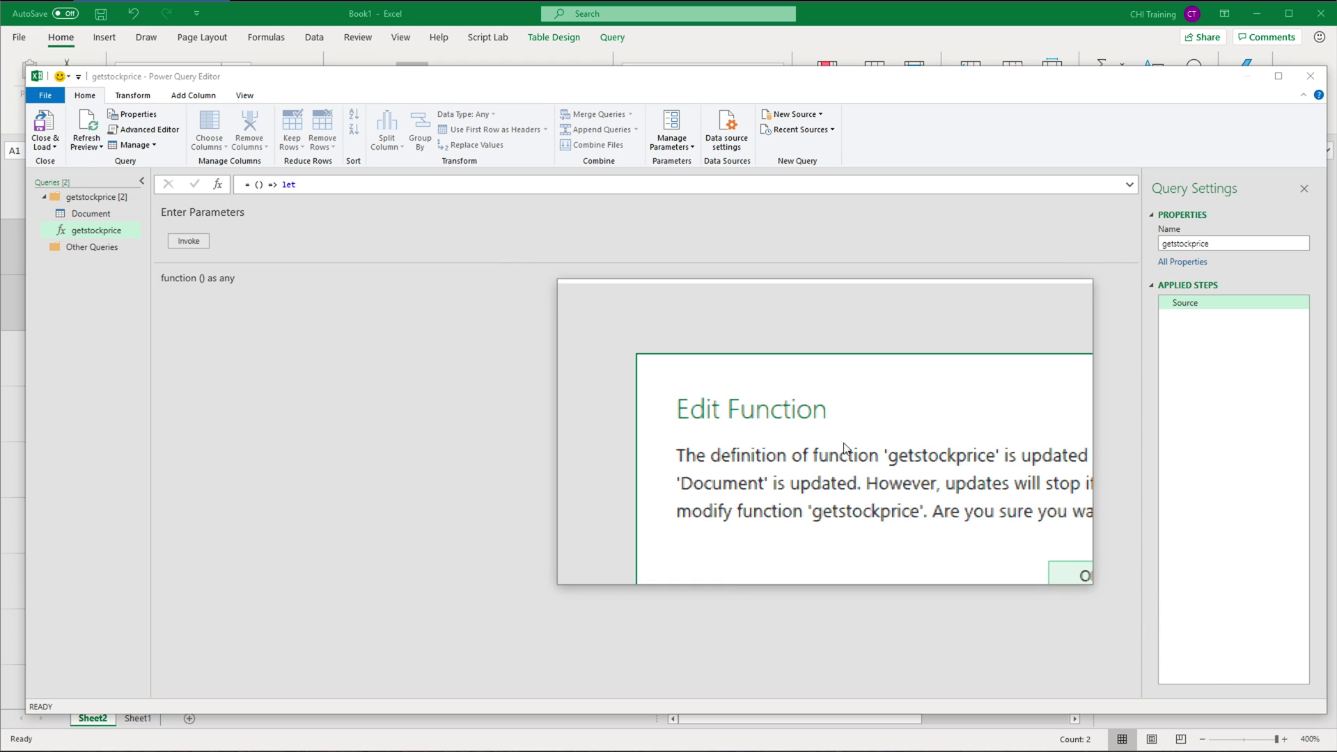
click(967, 507)
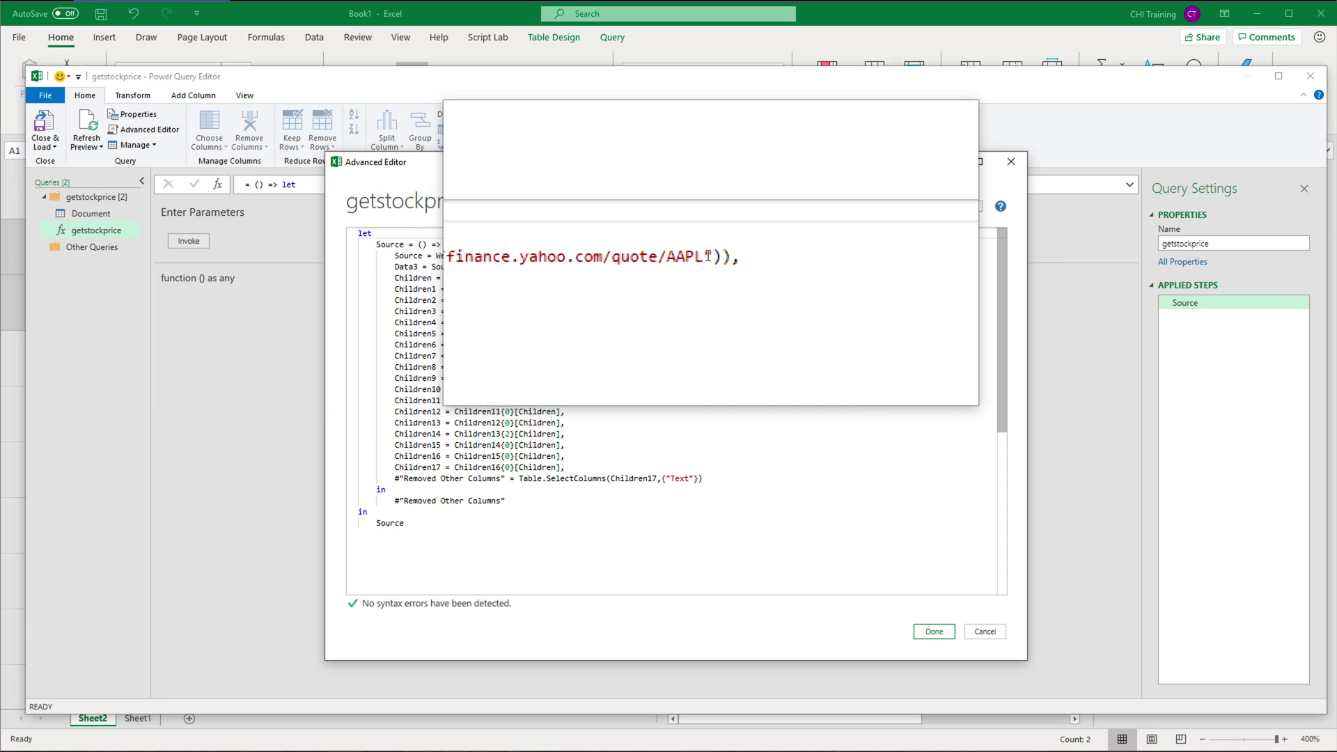
Add a stock parameter to the getstockprice function's definition
click(703, 256)
drag(703, 256, 540, 256)
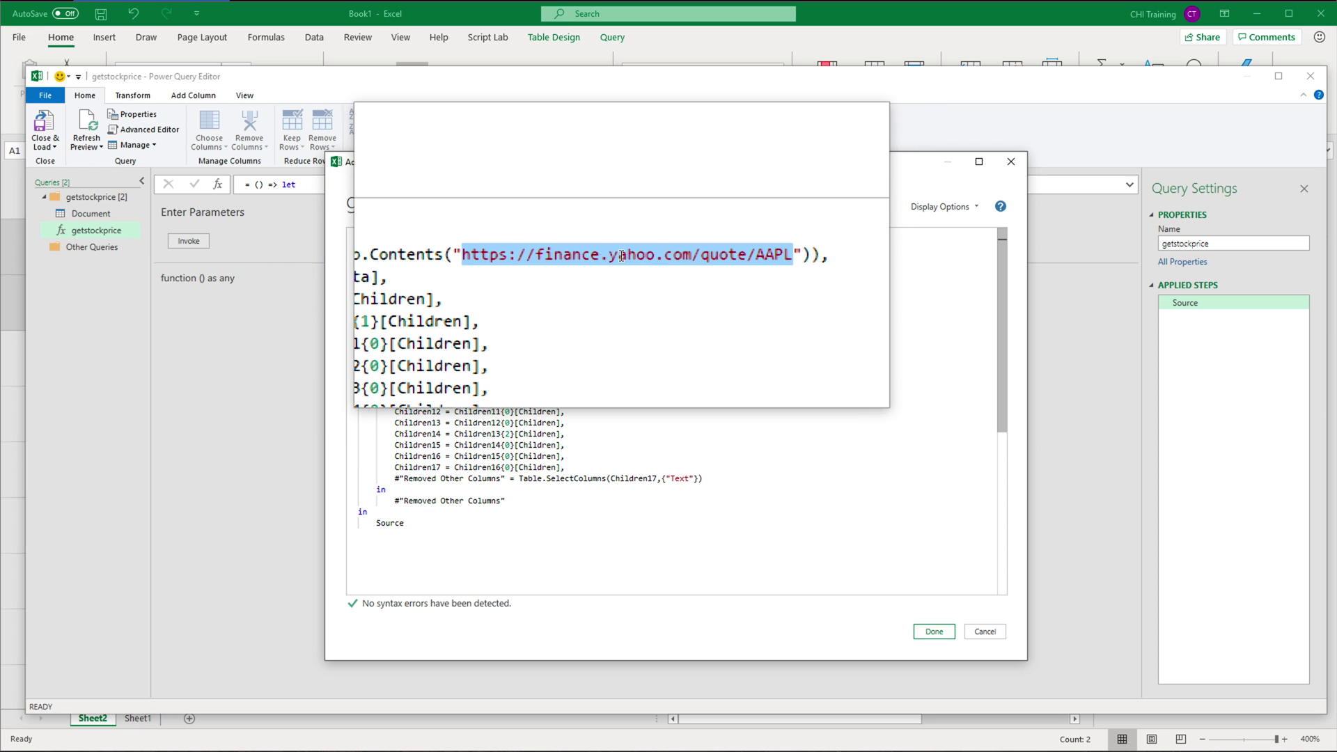
double_click(699, 257)
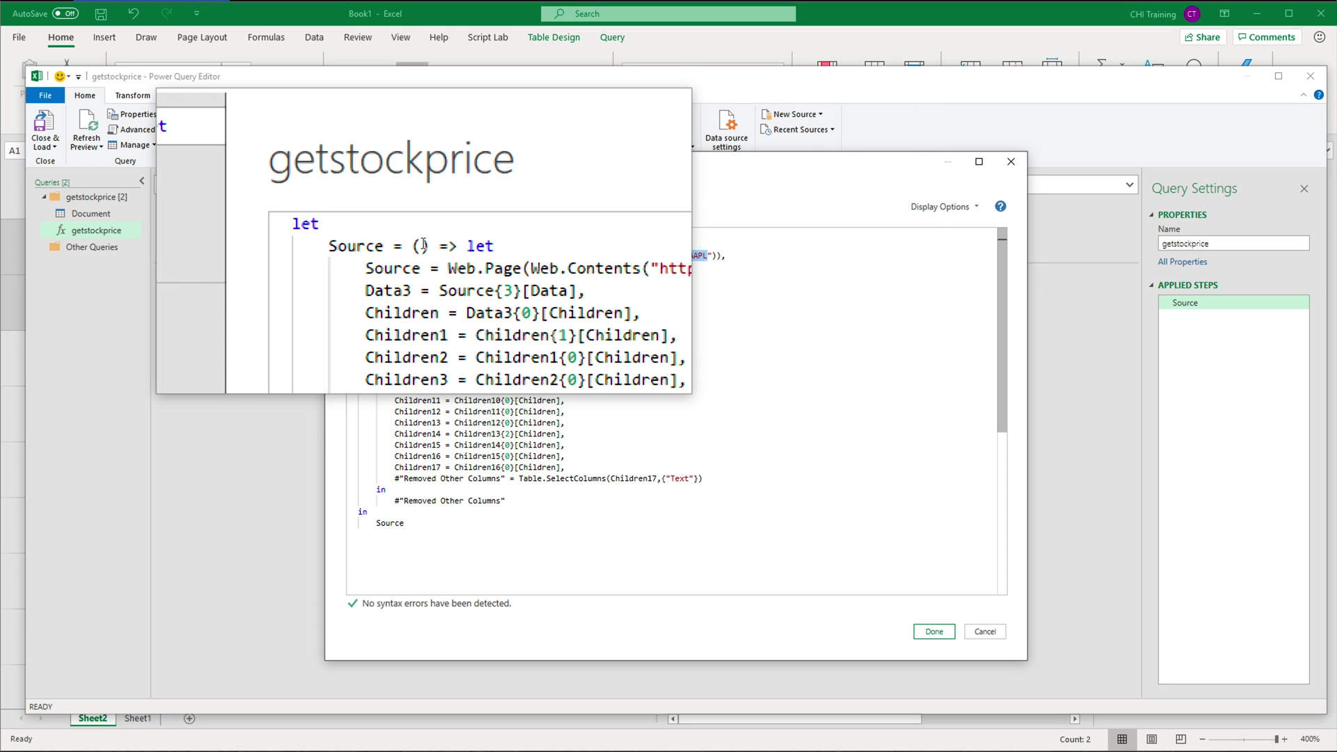
click(422, 245)
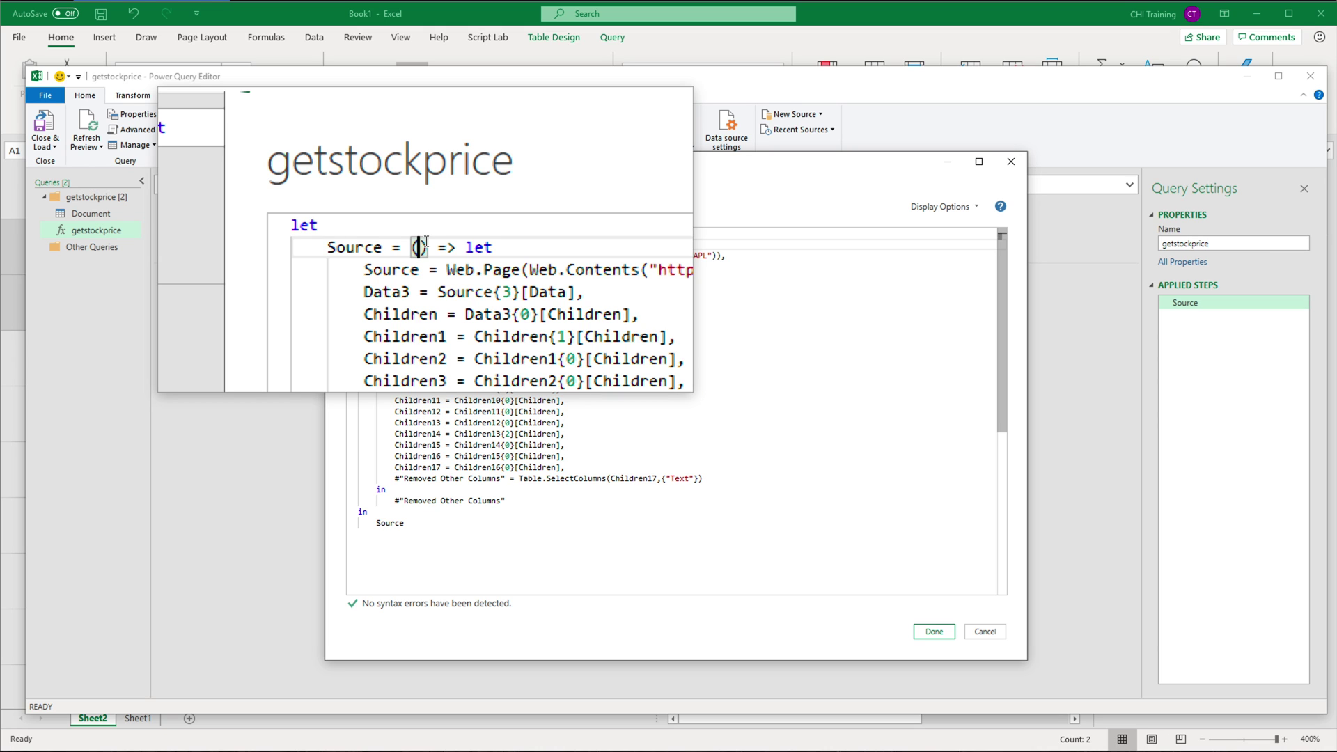
text(stock)
click(492, 245)
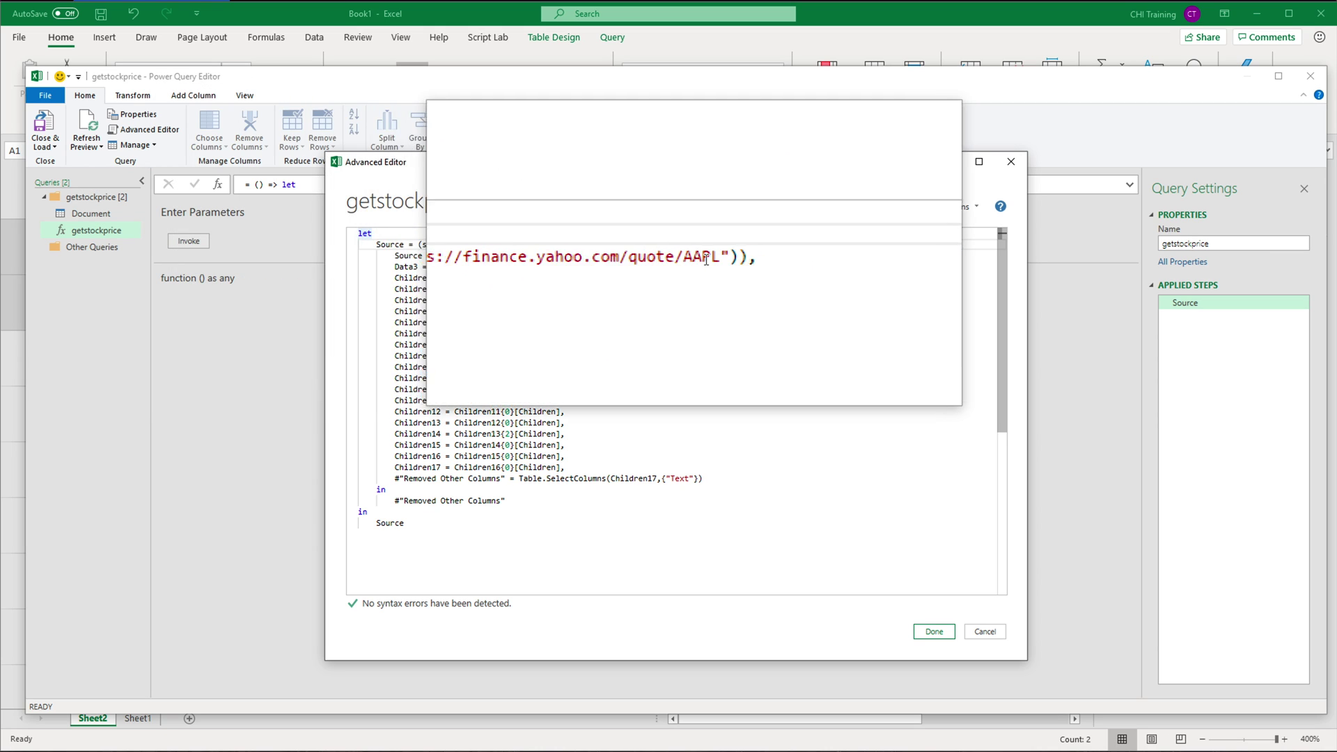
Replace the hard-coded AAPL in the Yahoo Finance URL with & stock after the closing quote, and apply the code
double_click(712, 253)
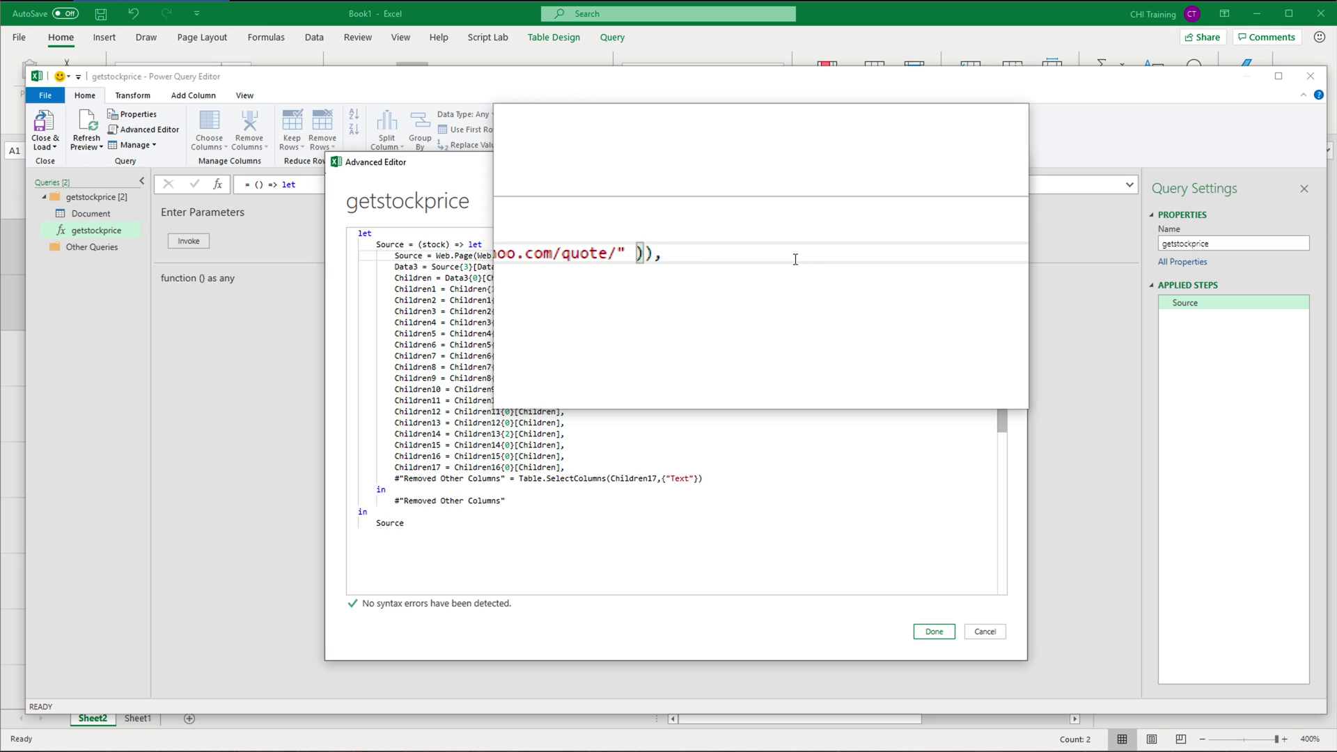
text(stock)
key(Right)
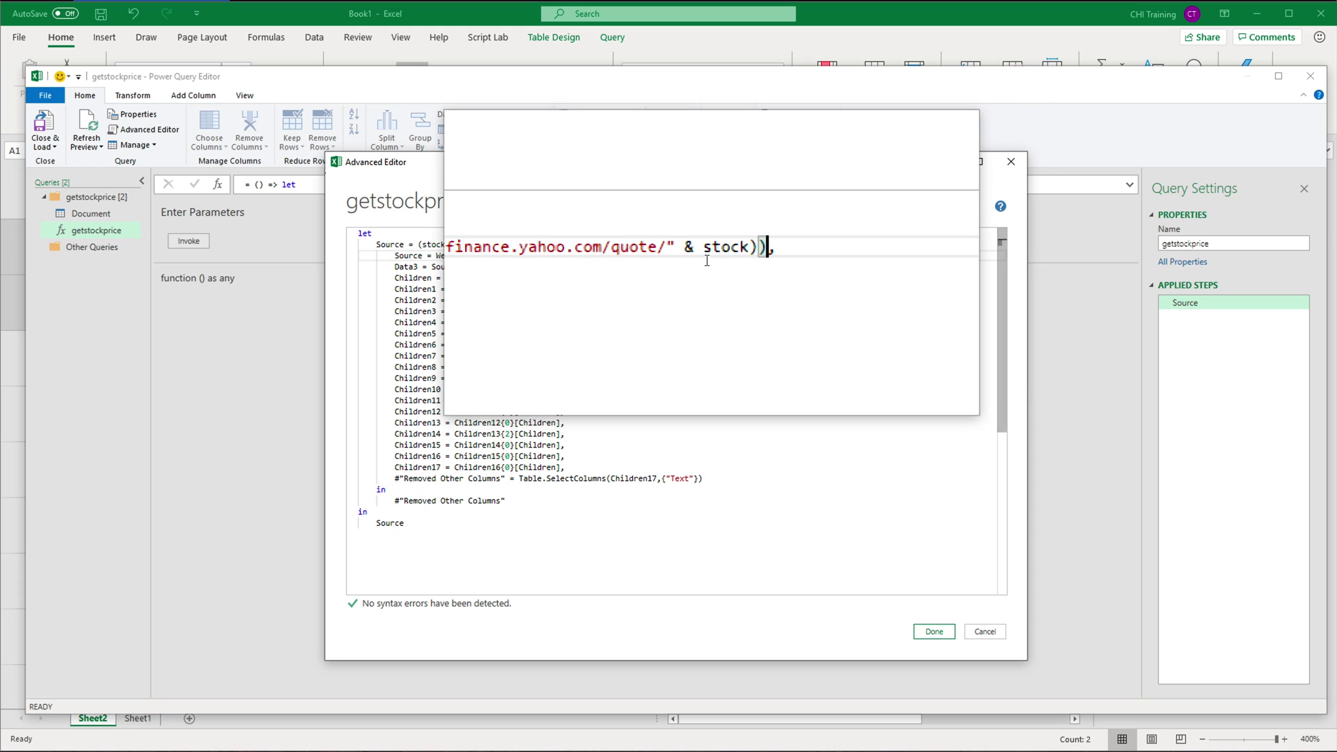
double_click(435, 244)
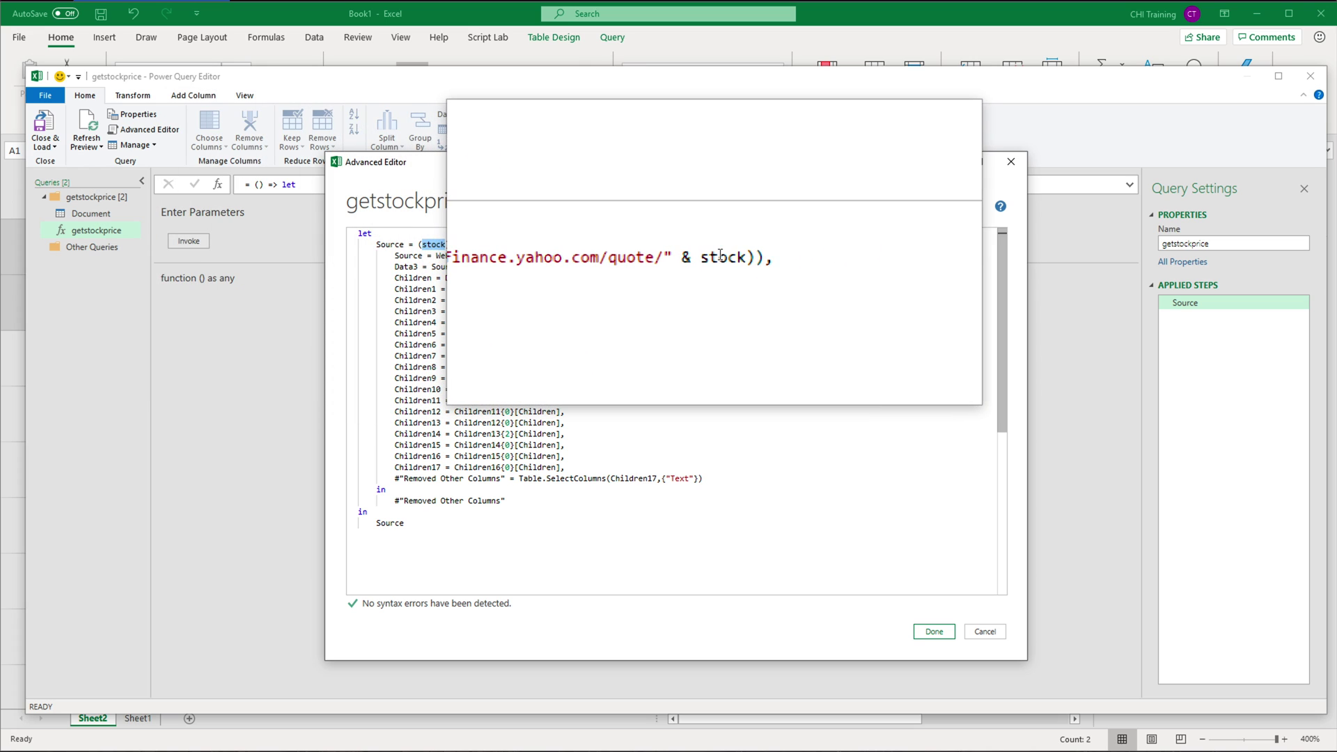
double_click(679, 255)
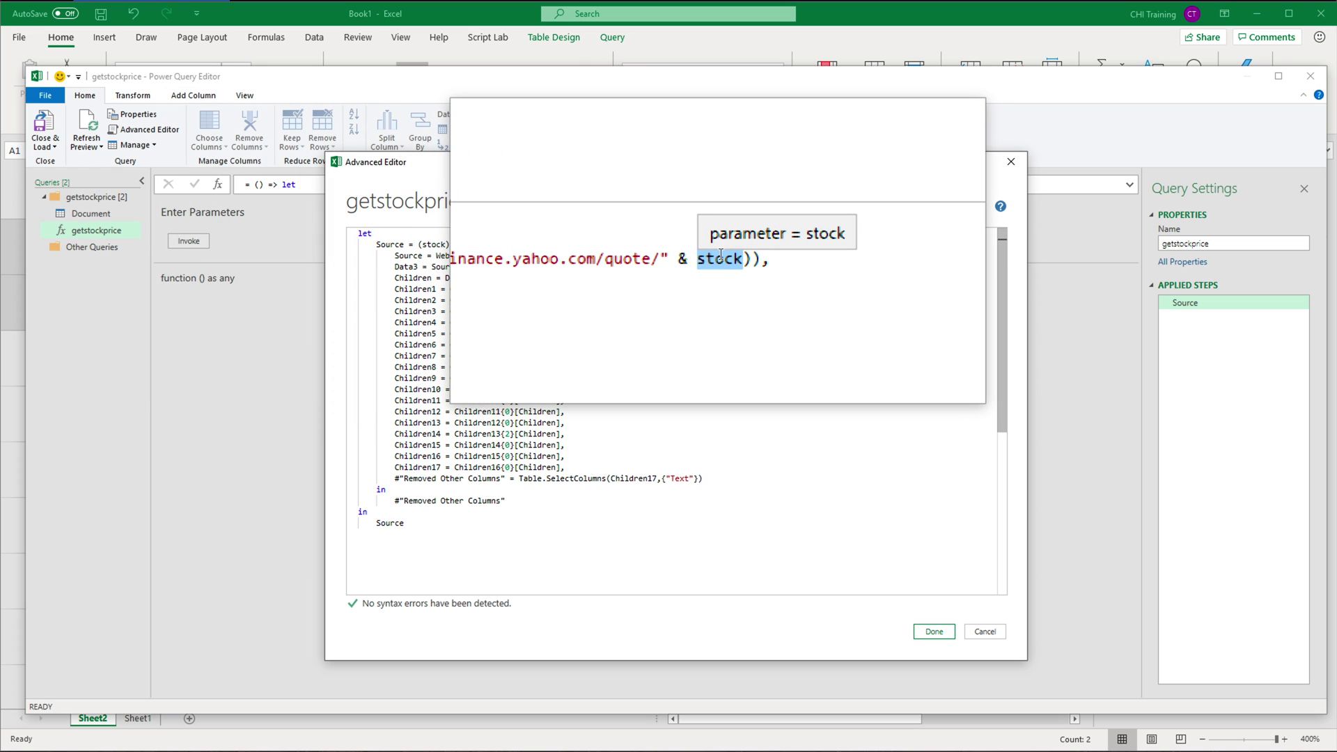
click(934, 631)
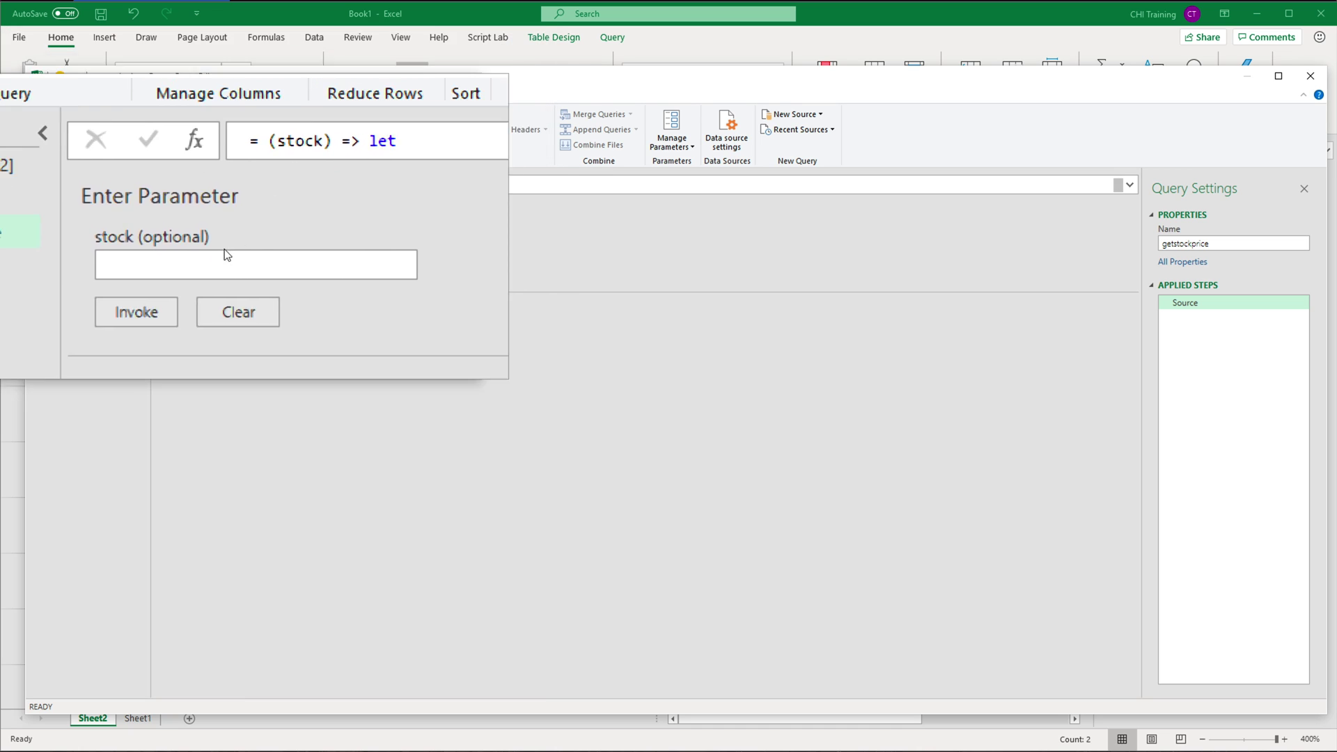
Invoke getstockprice with GOOGL as the stock value and load the result into the workbook
click(207, 247)
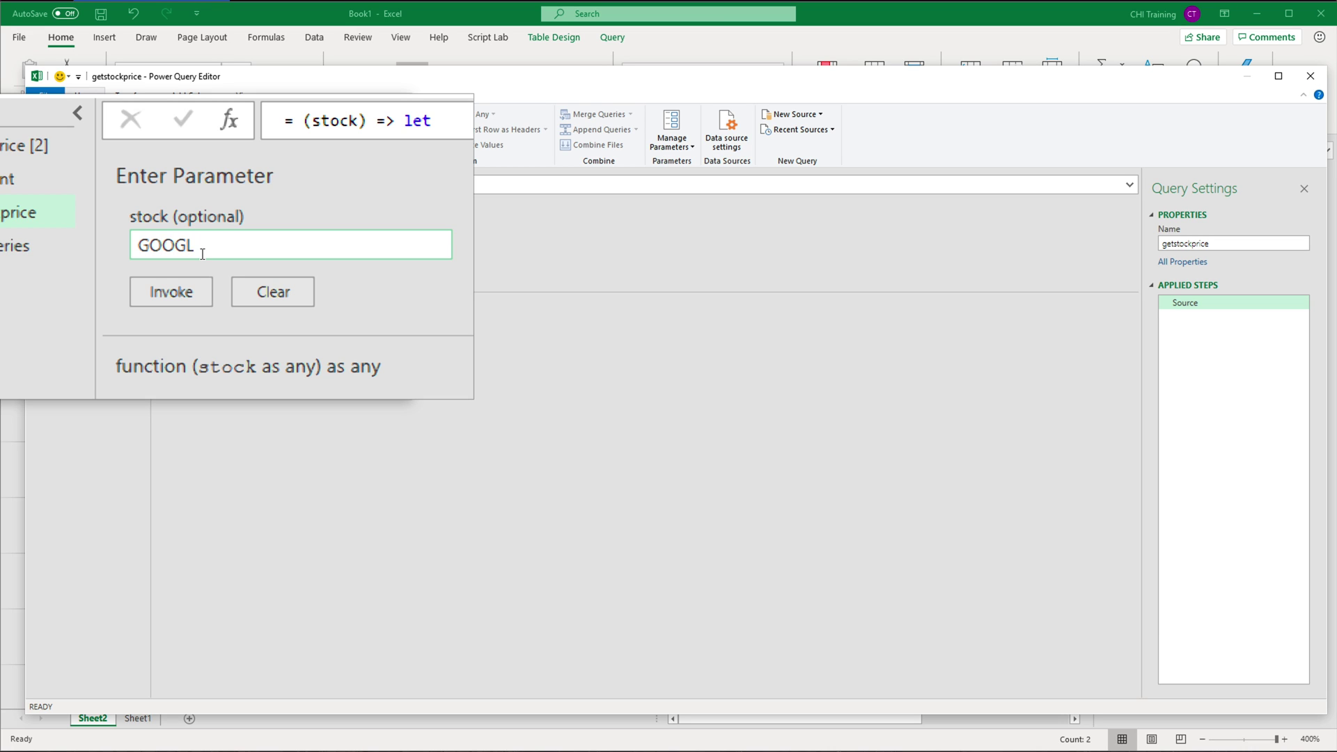
click(171, 292)
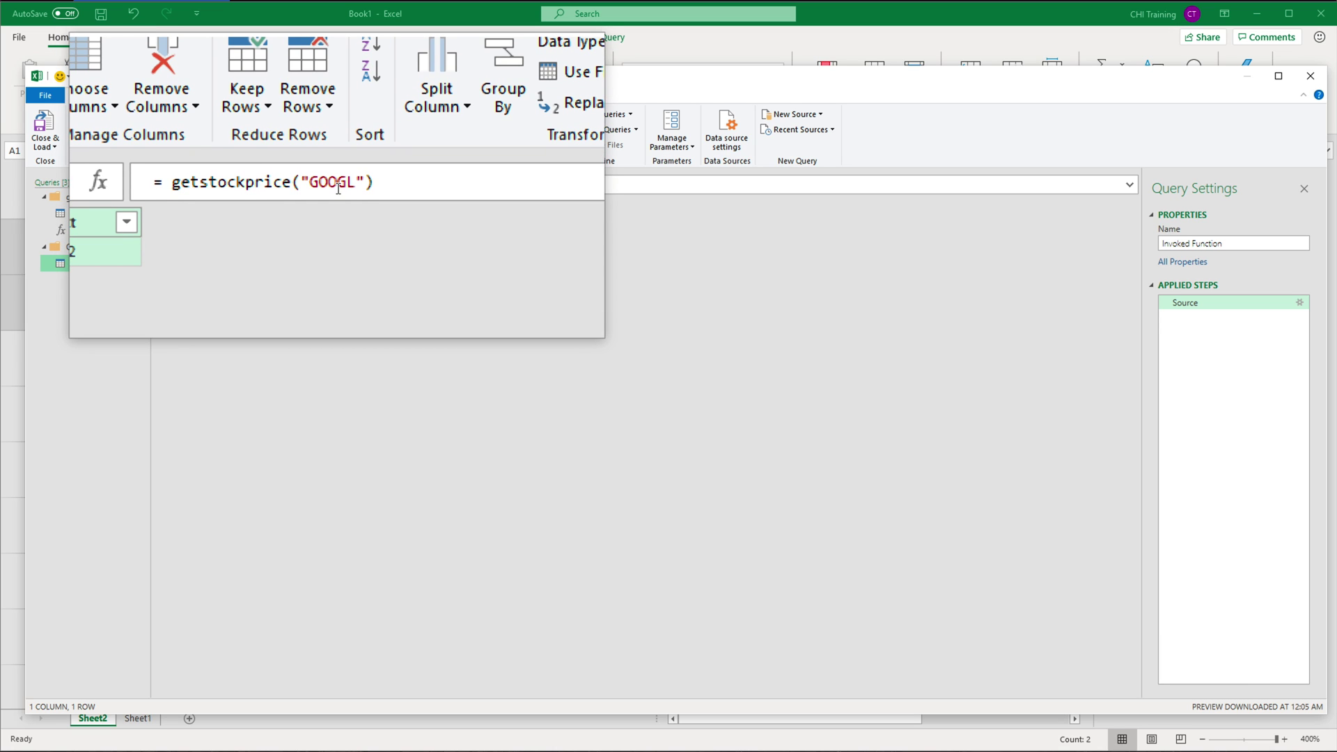
click(56, 152)
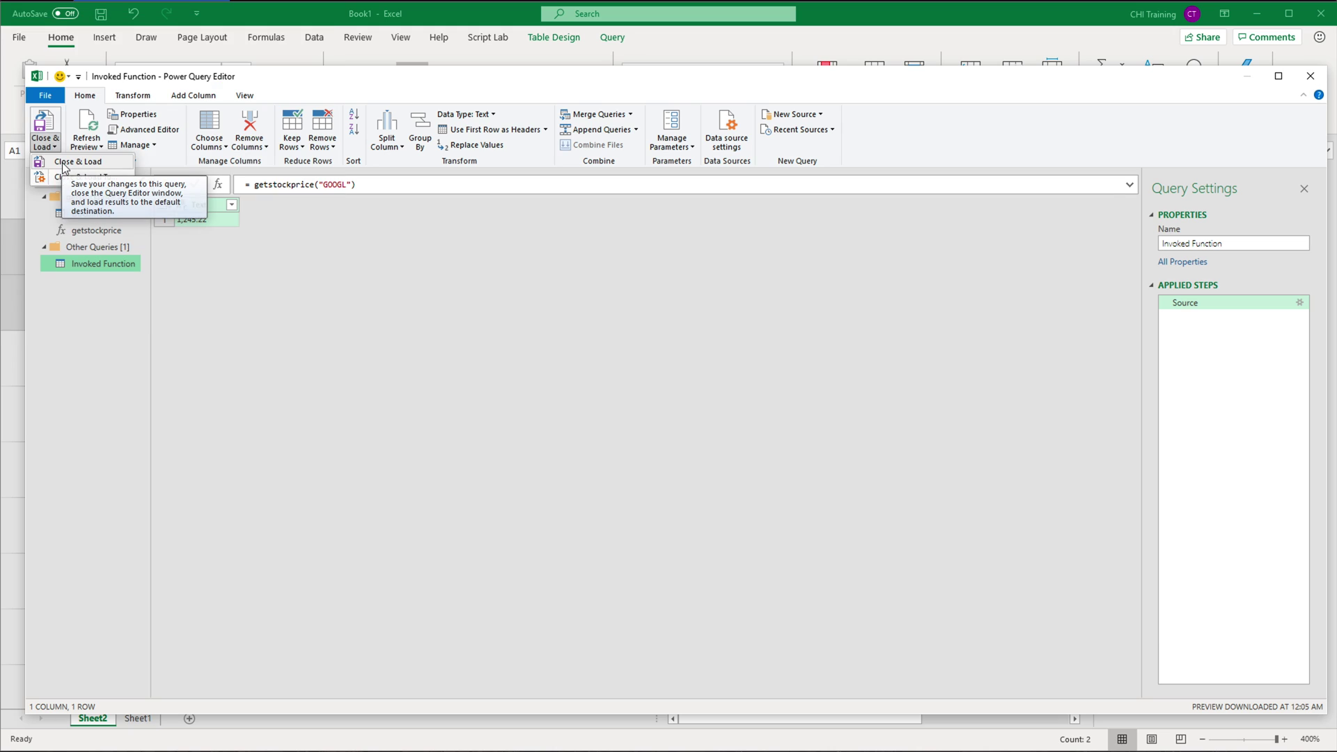
click(67, 181)
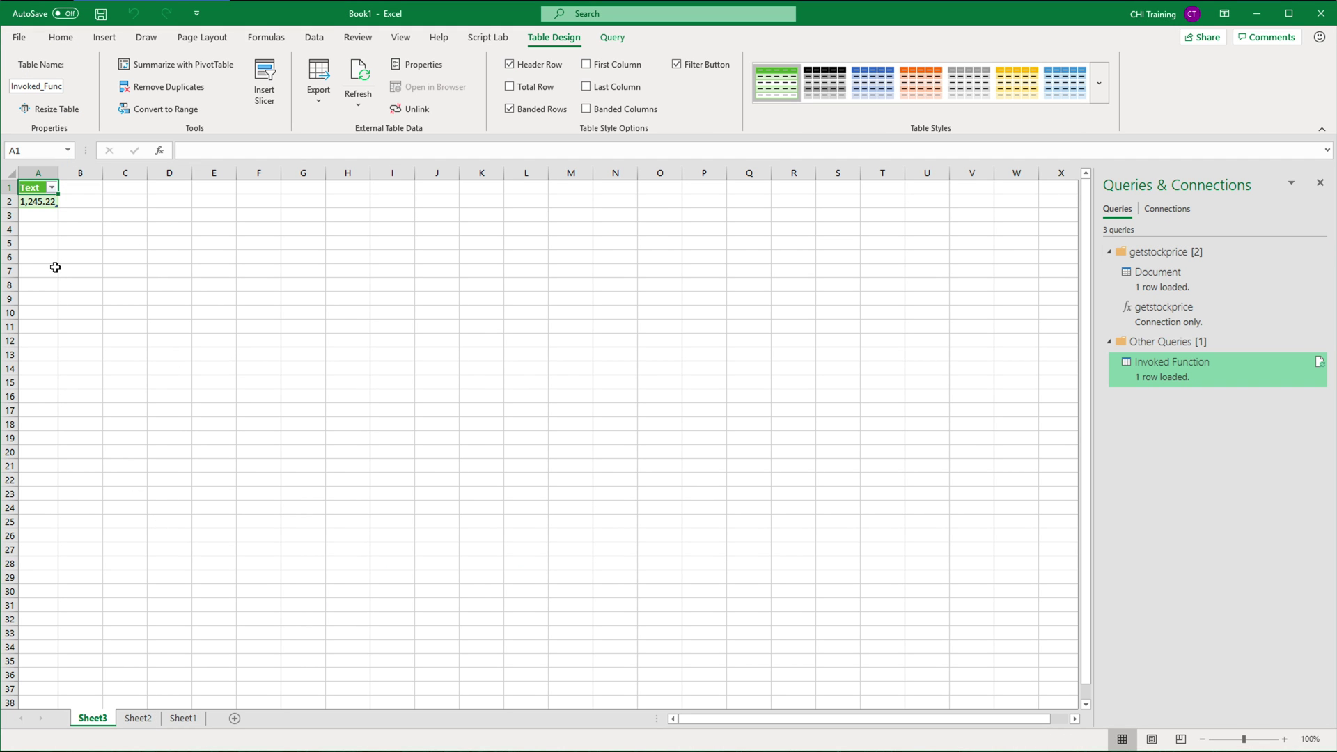
ctrl+scroll(56, 267, up, 11)
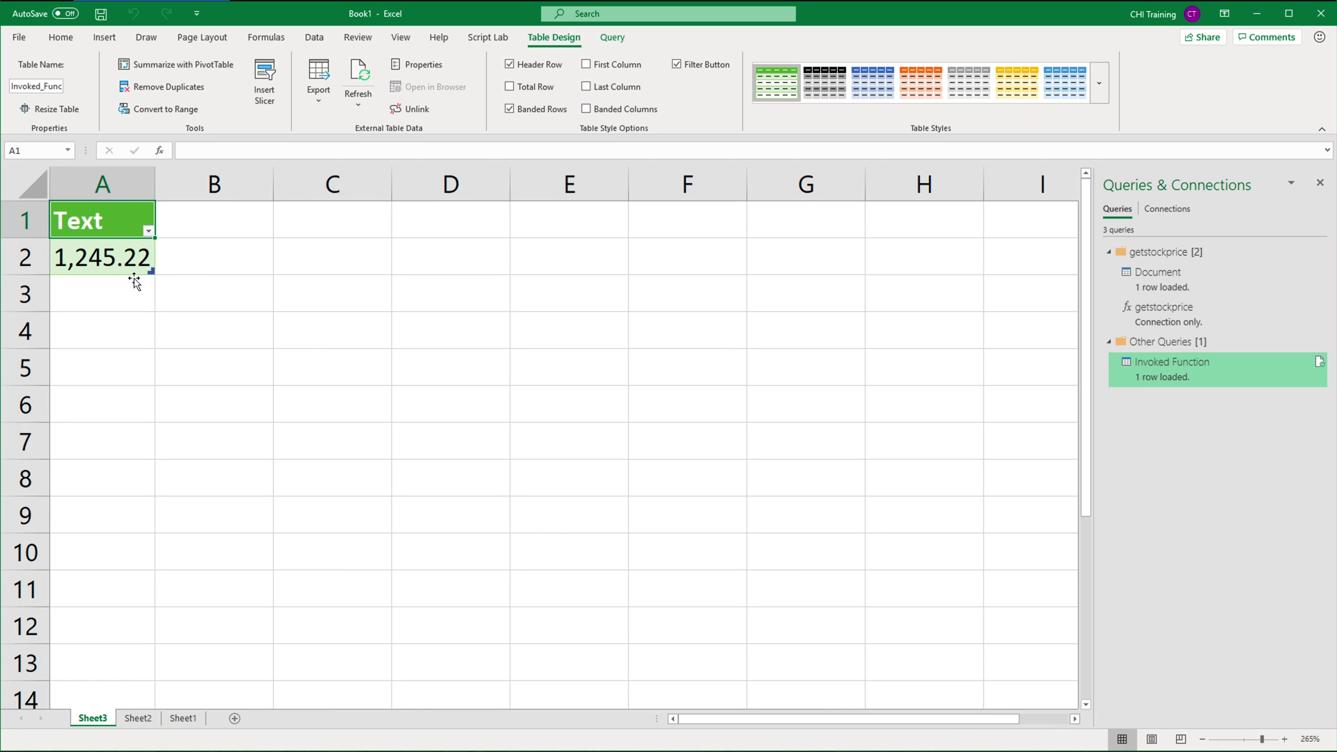
Delete the Invoked Function query and confirm the deletion
right_click(1161, 375)
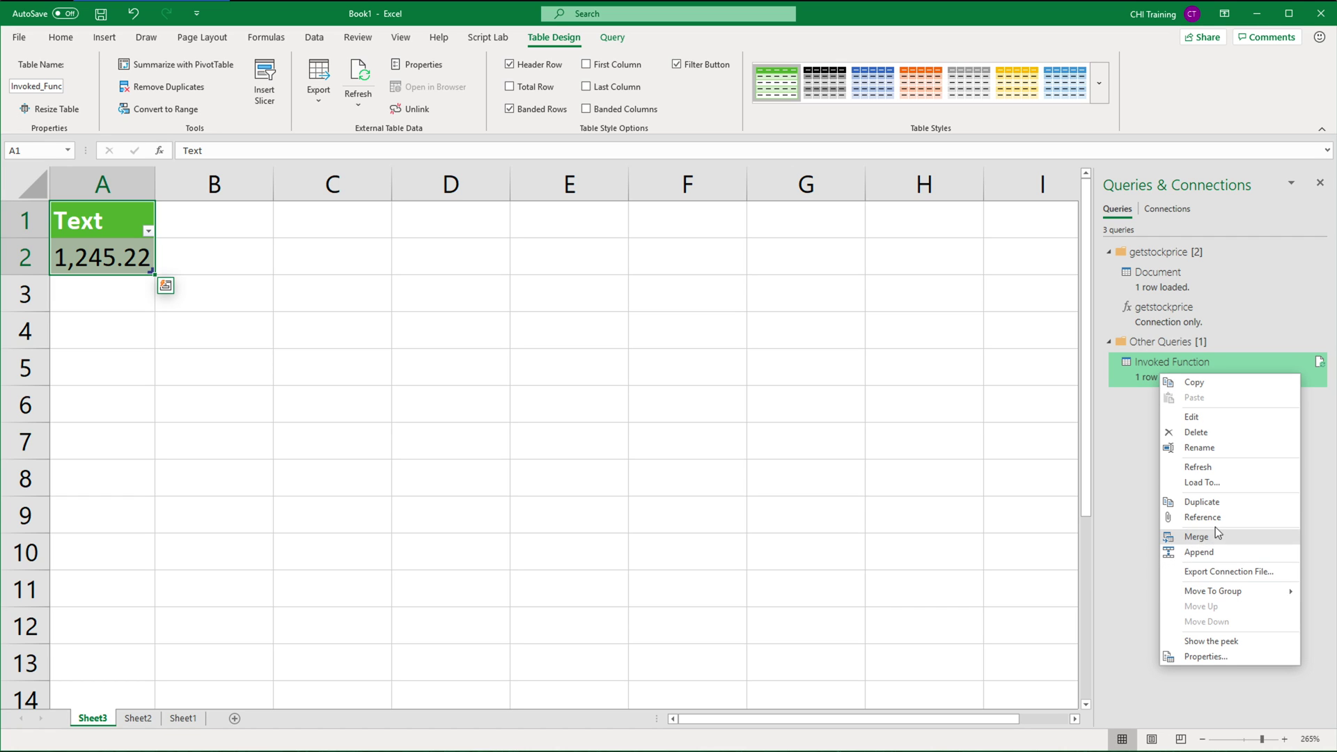
click(1210, 433)
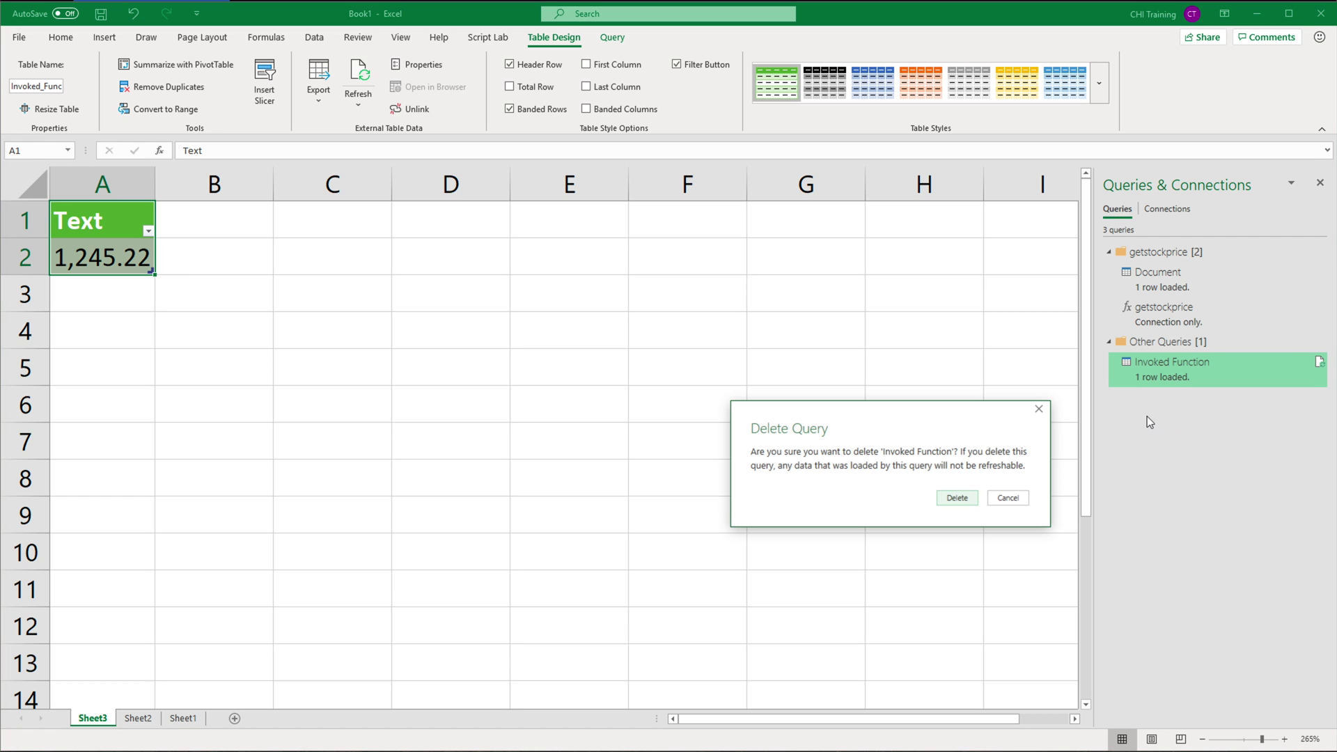
click(956, 498)
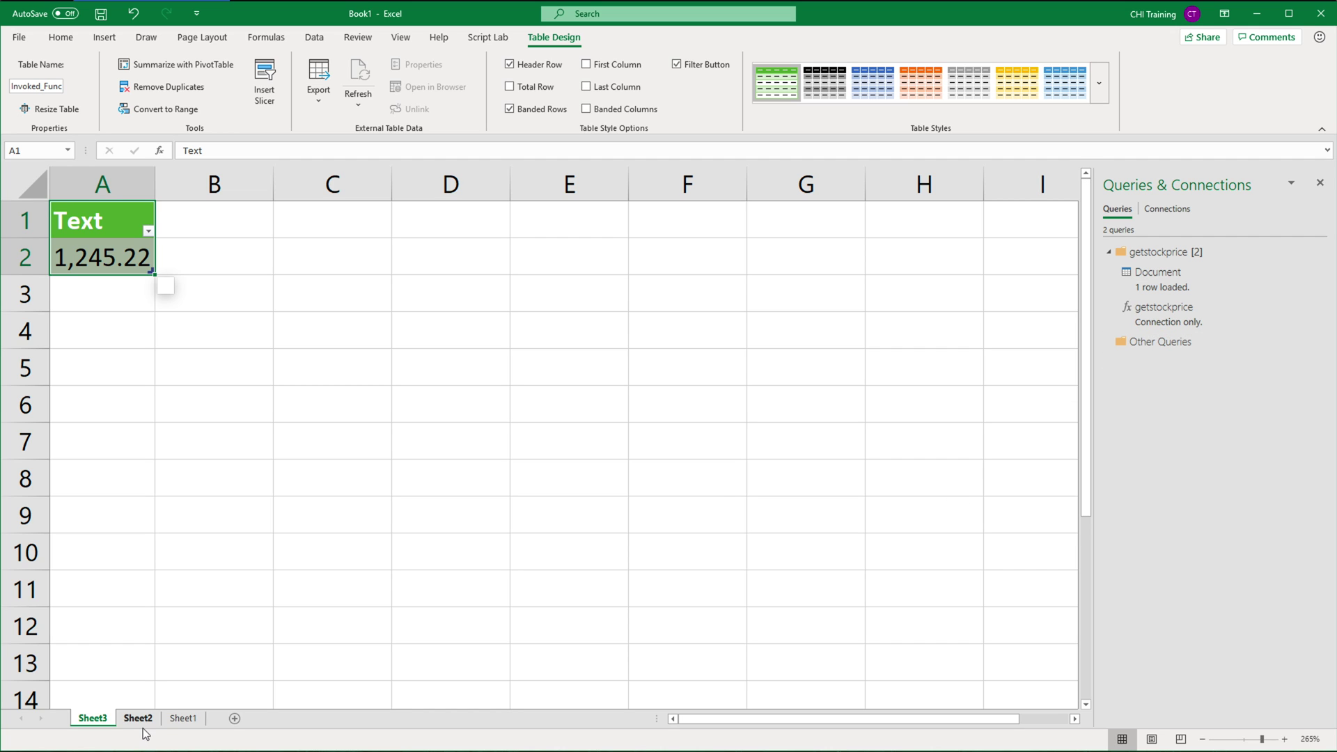
On Sheet1, convert the stock list in A1:A4 into a table with headers and name it stockstable
click(184, 719)
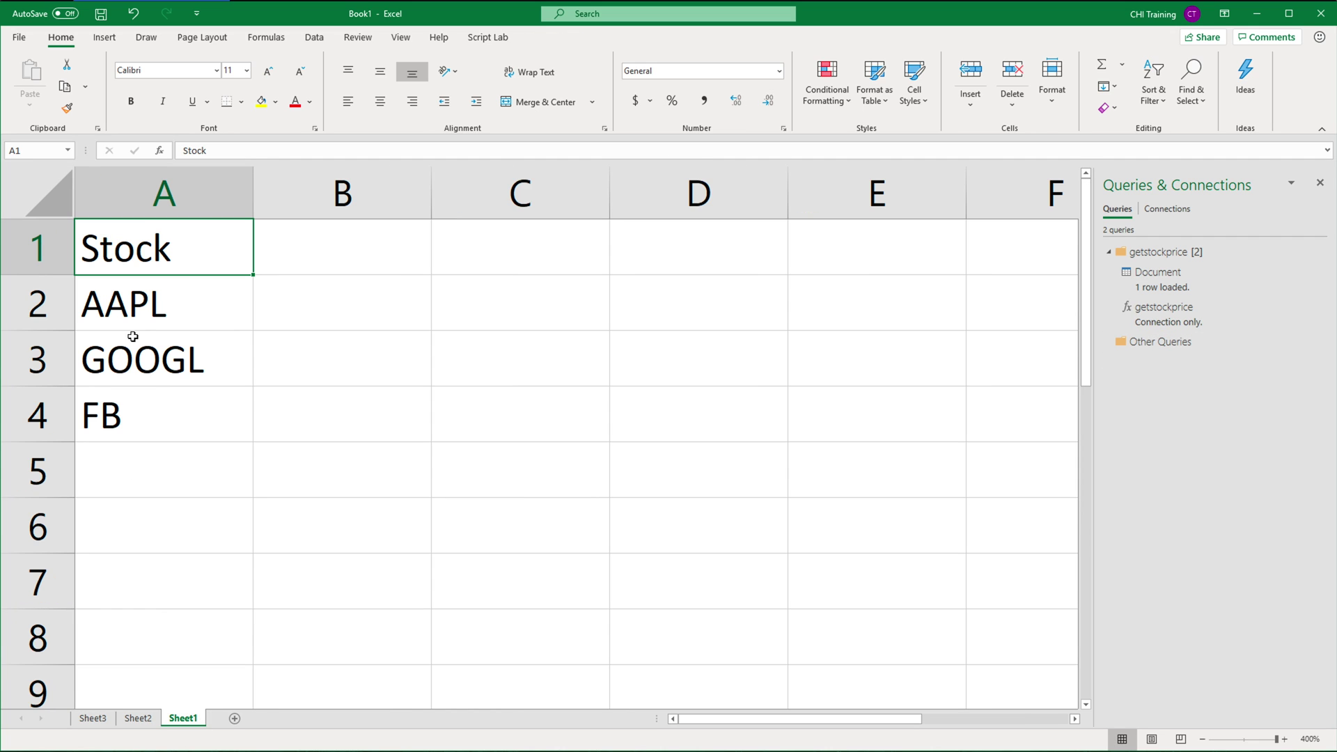
drag(148, 263, 153, 400)
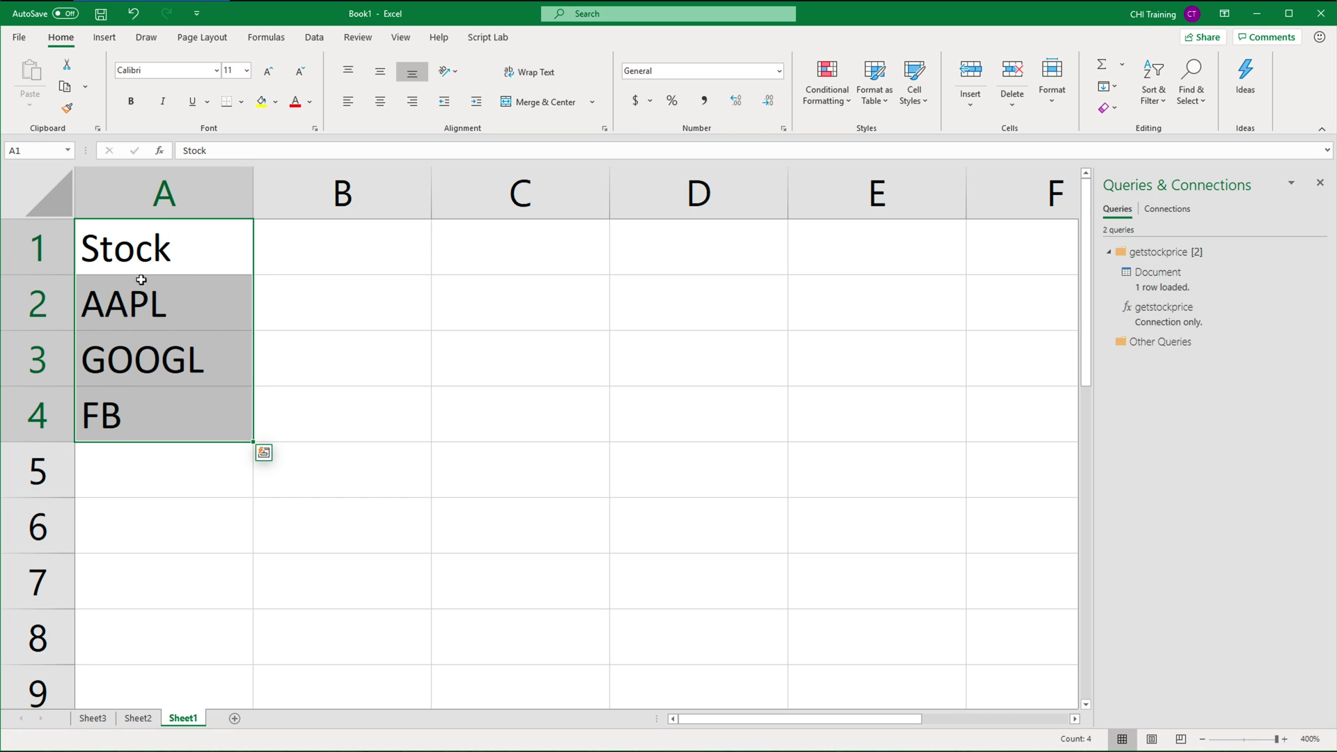
drag(140, 268, 154, 411)
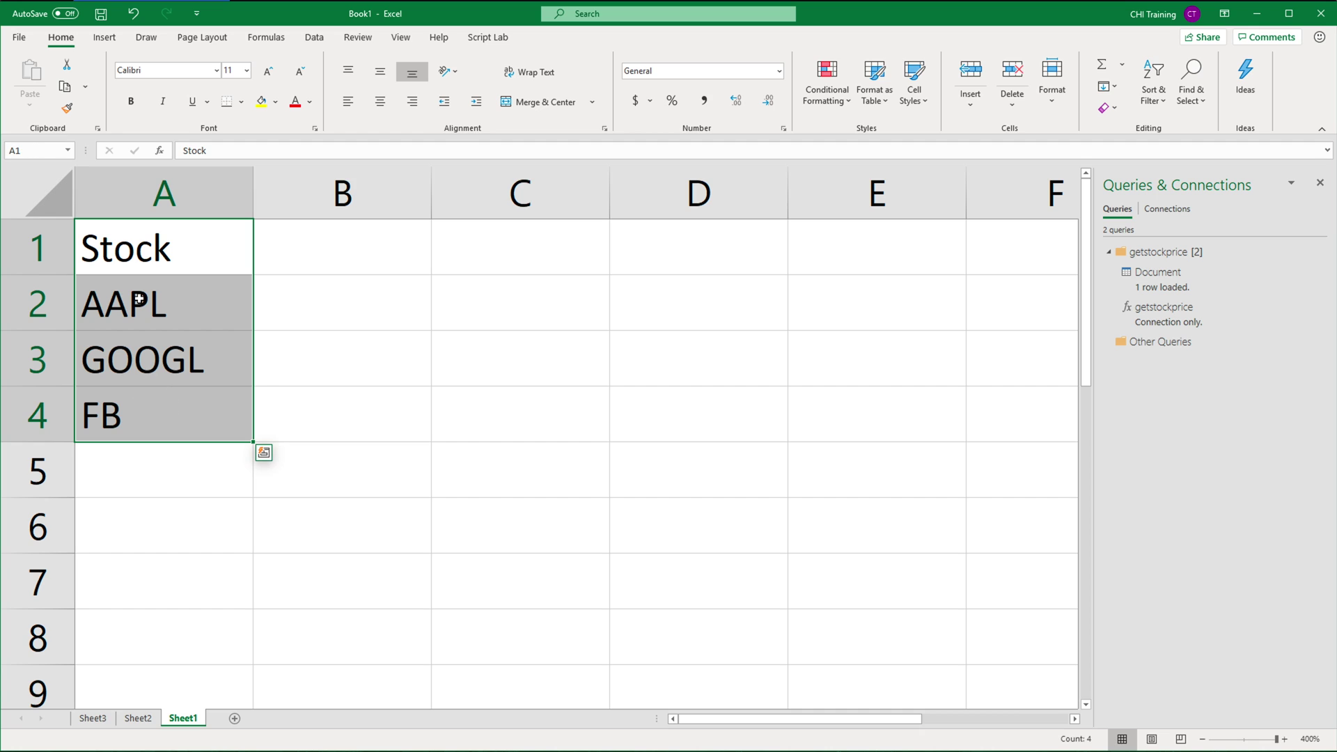
click(104, 39)
click(141, 81)
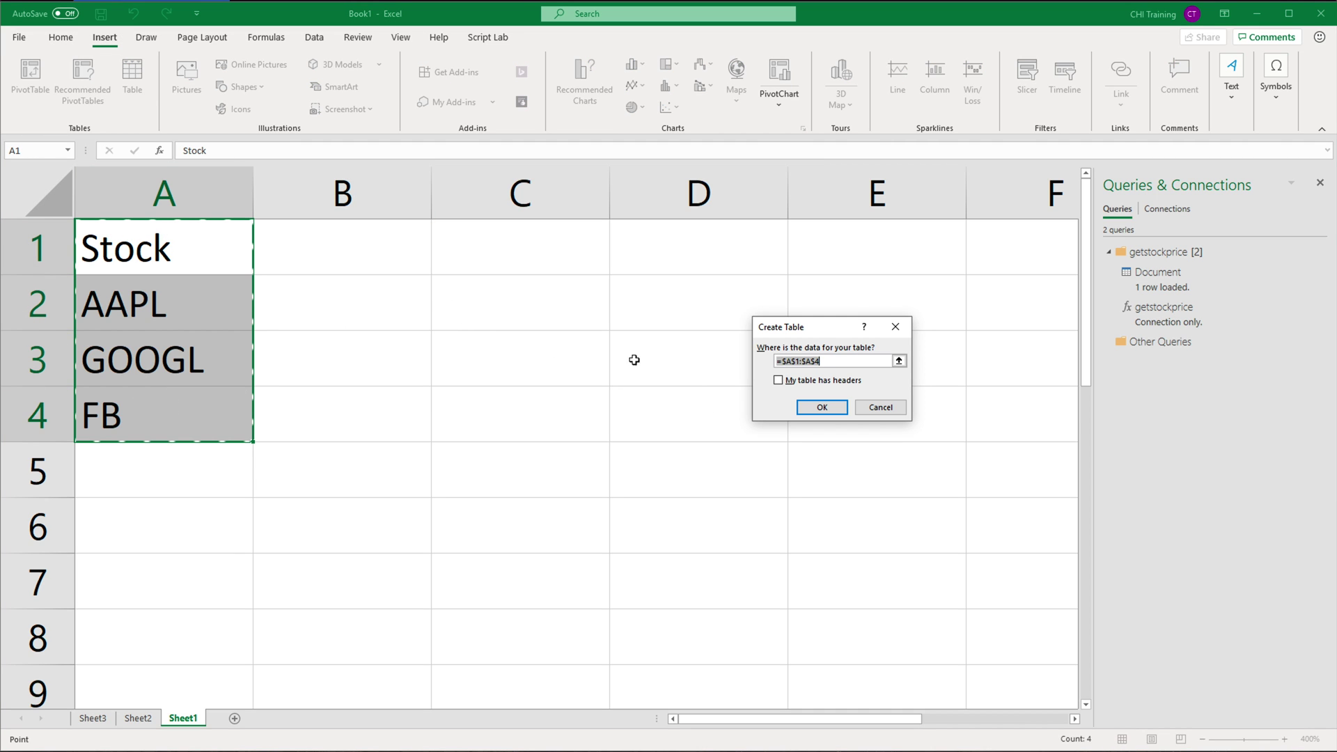
click(833, 381)
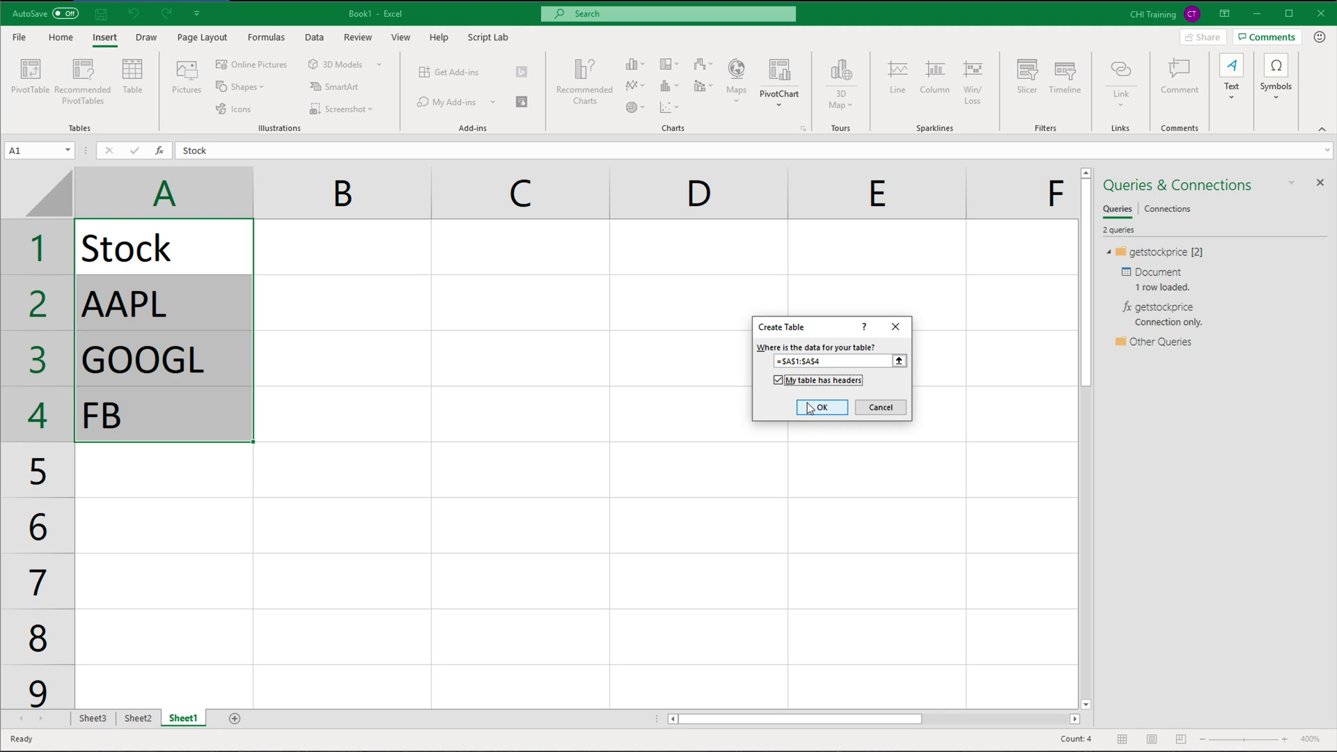
click(810, 408)
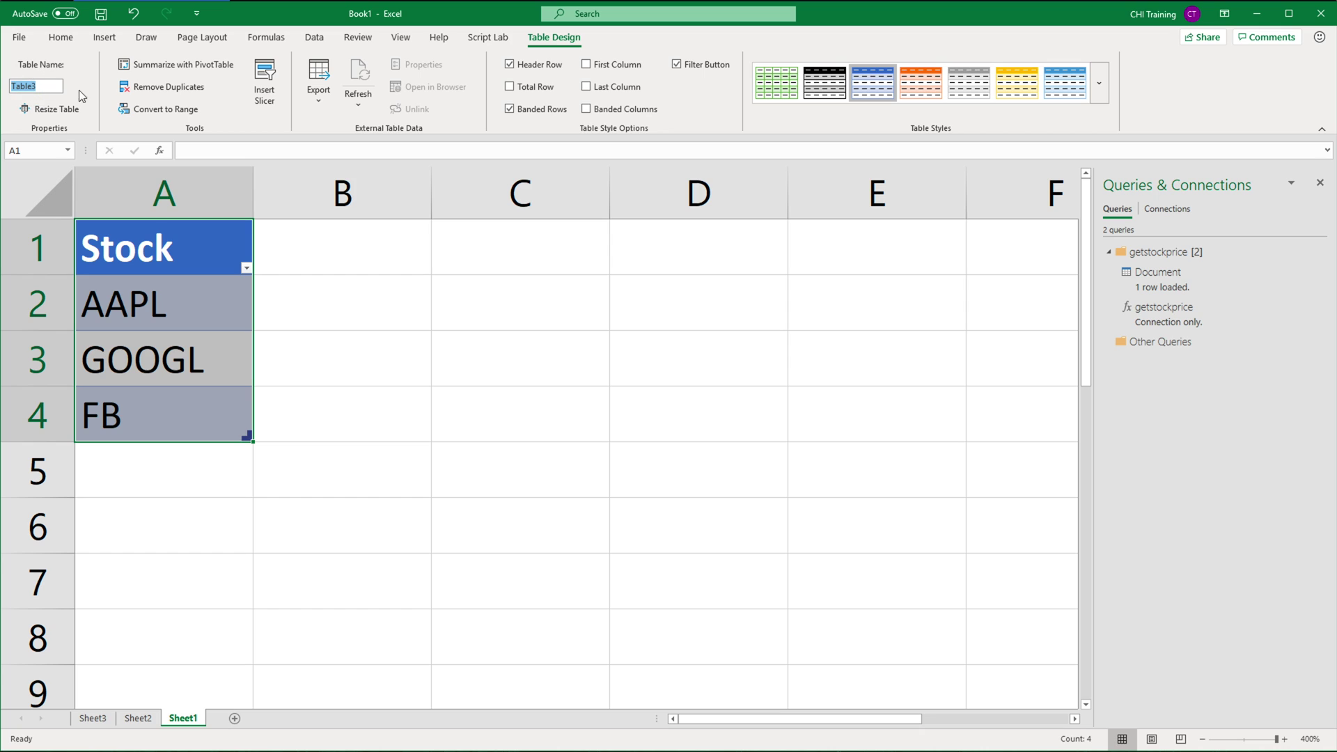
text(stockst)
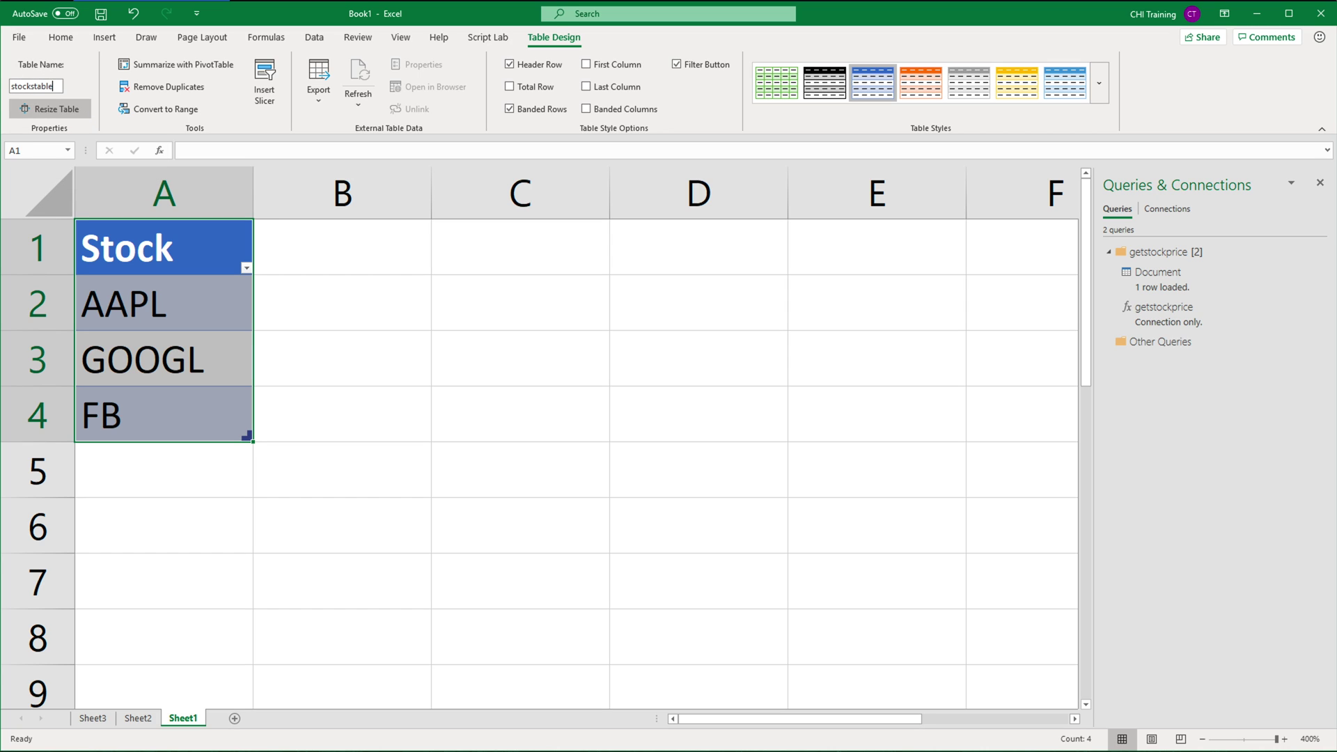
key(Return)
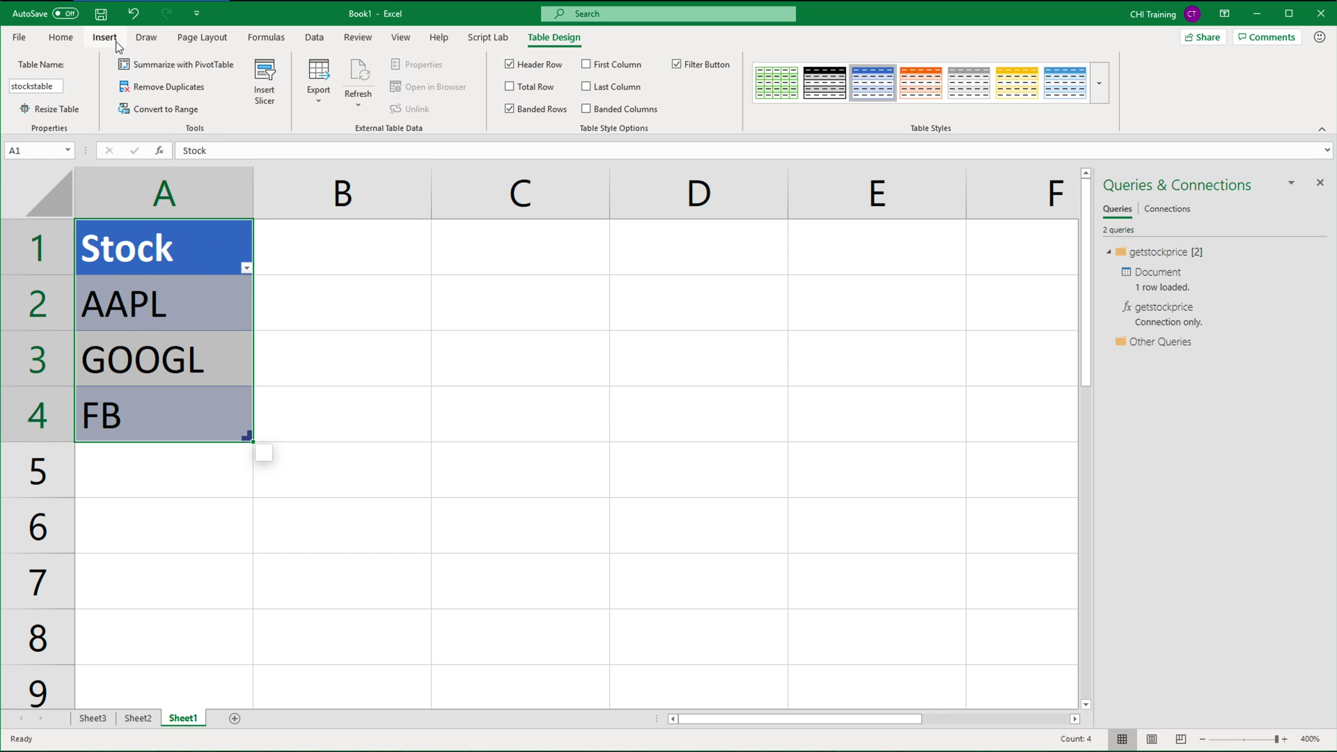
Load the stockstable table into the Power Query Editor as a new query
click(313, 40)
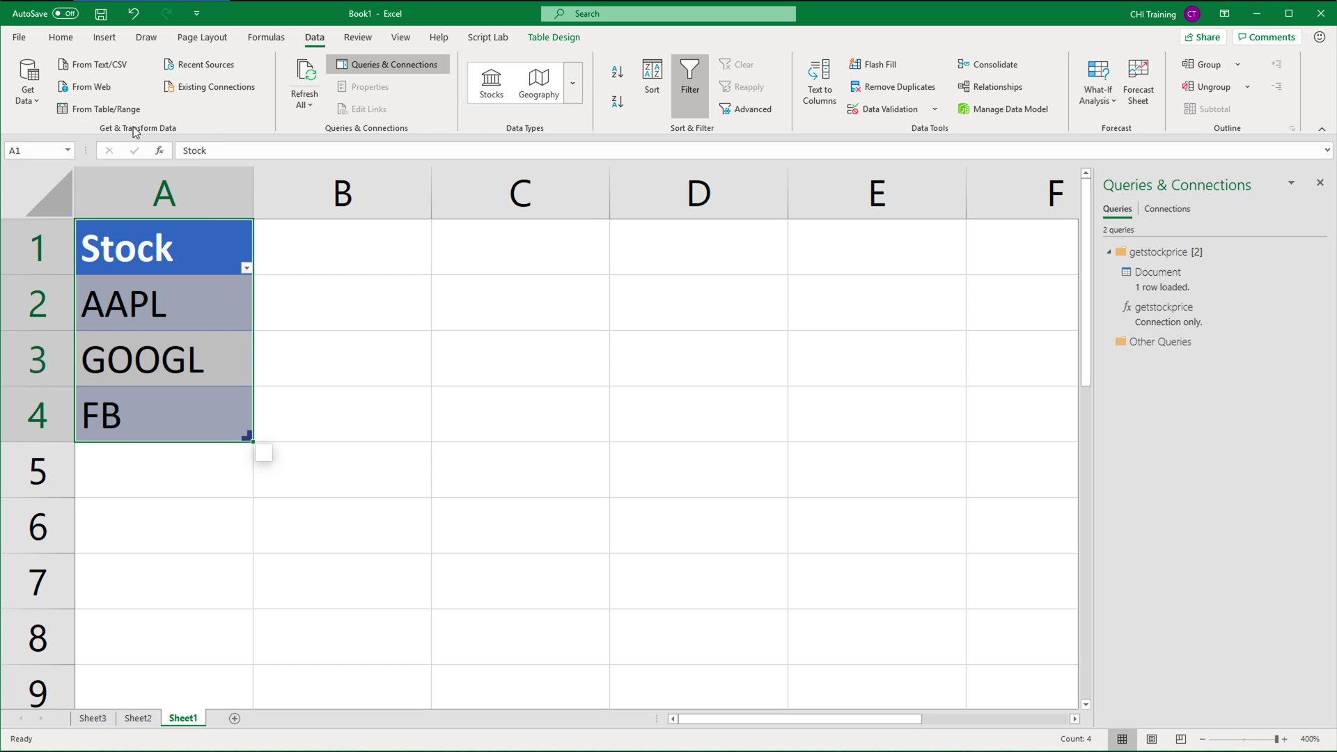
click(150, 250)
click(98, 112)
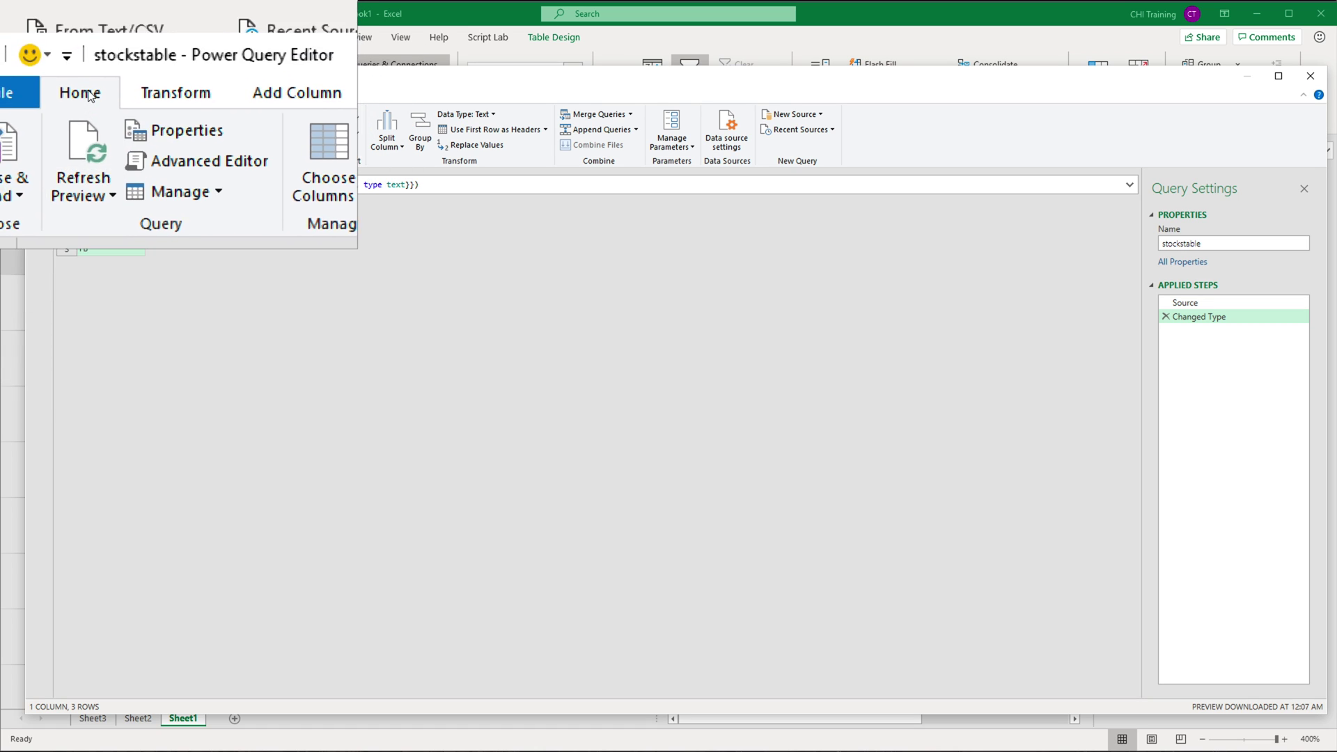
Add a Prices column to stockstable by invoking the getstockprice custom function with the Stock column as its stock argument
click(190, 98)
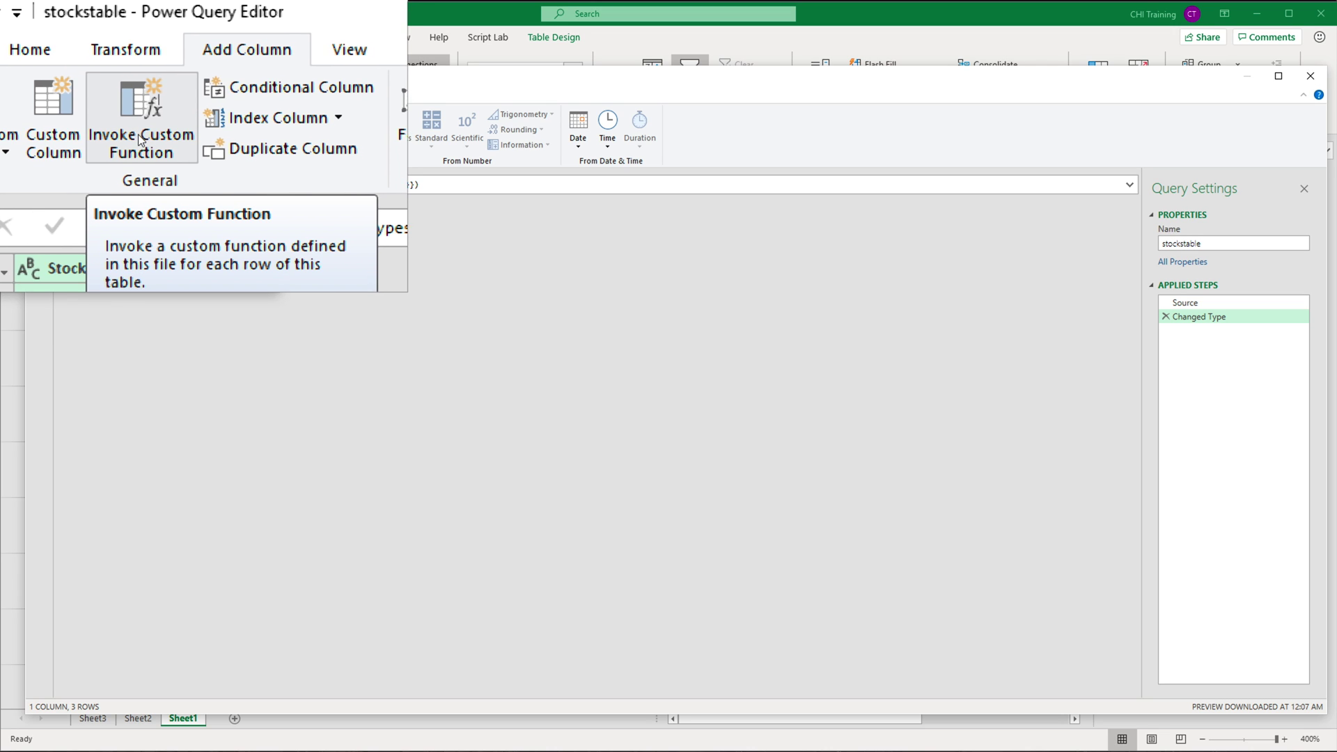
click(140, 129)
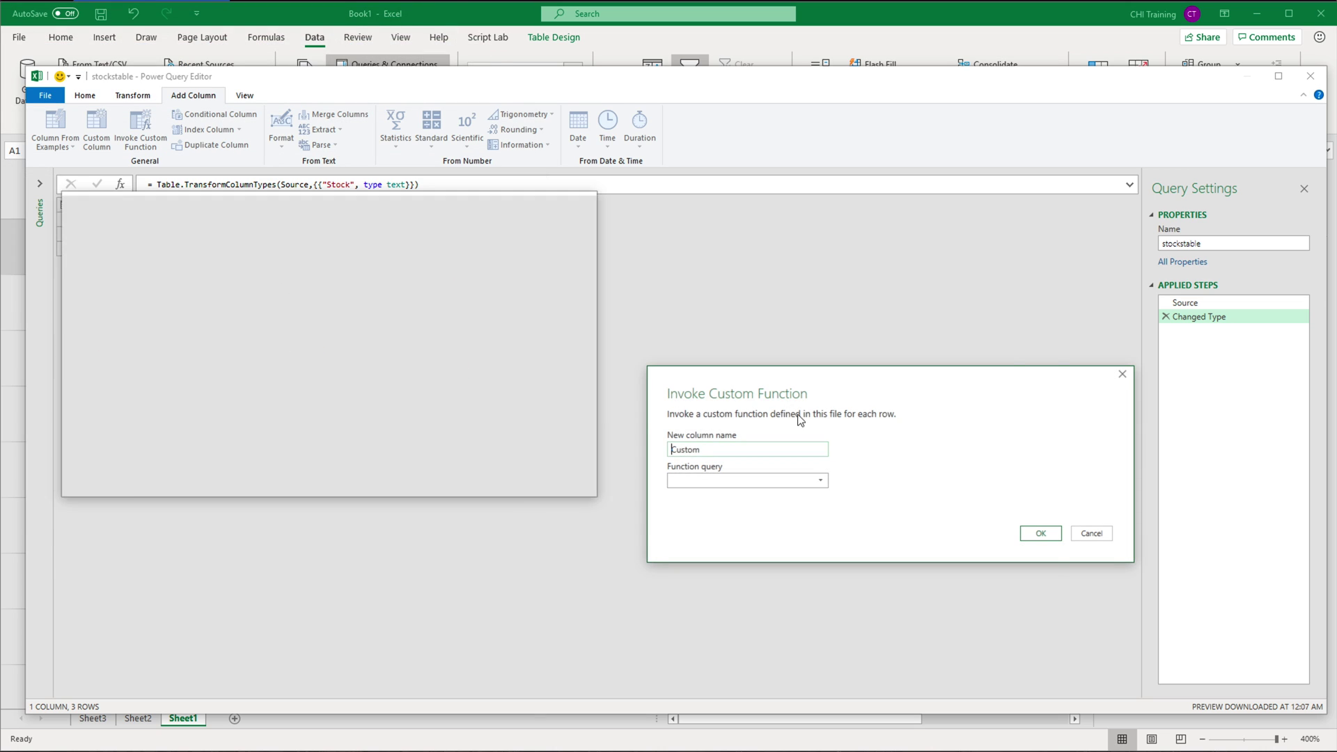
double_click(705, 453)
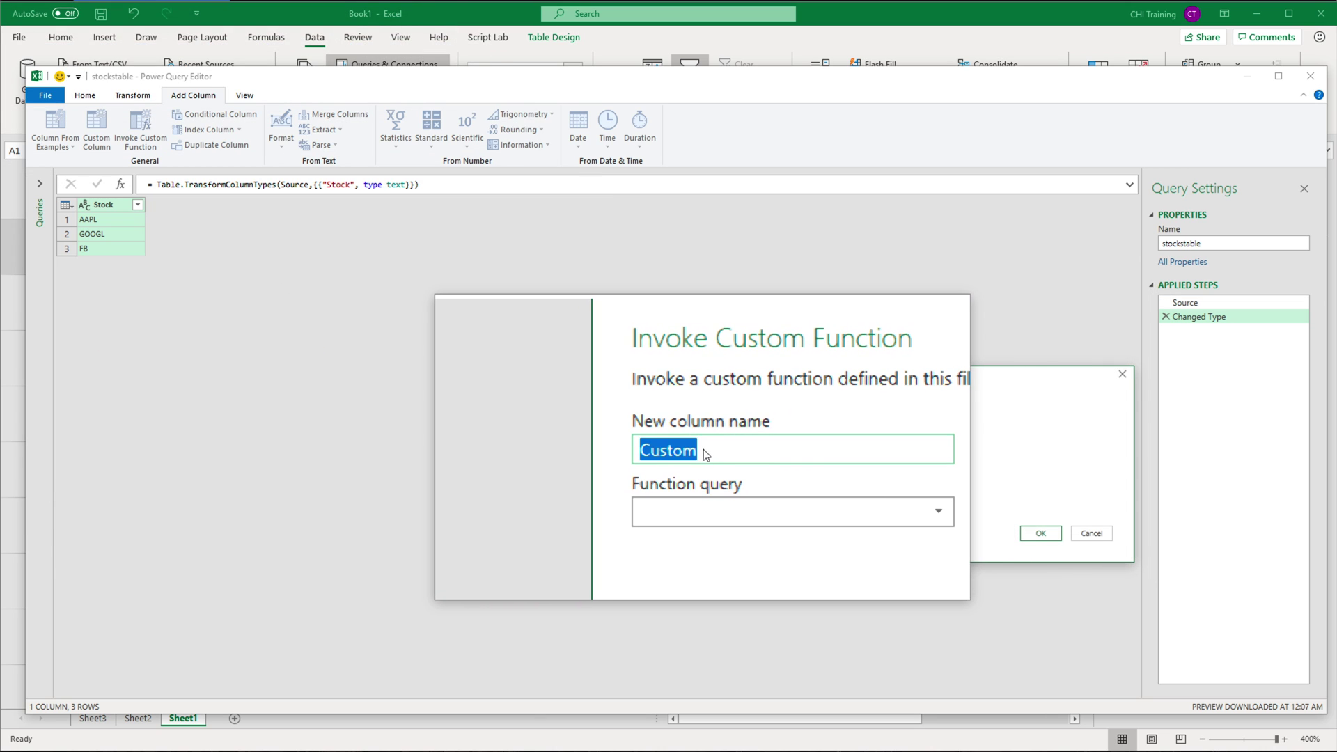
text(Prices)
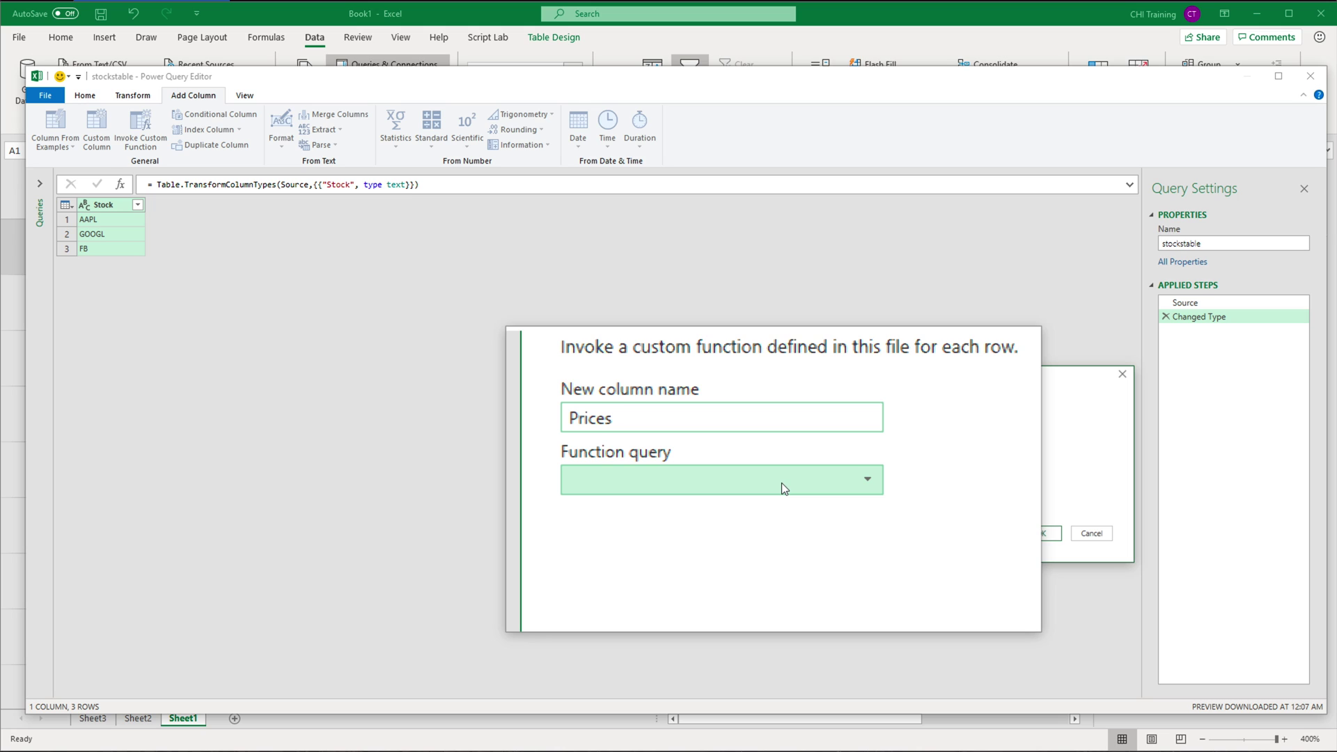
click(781, 483)
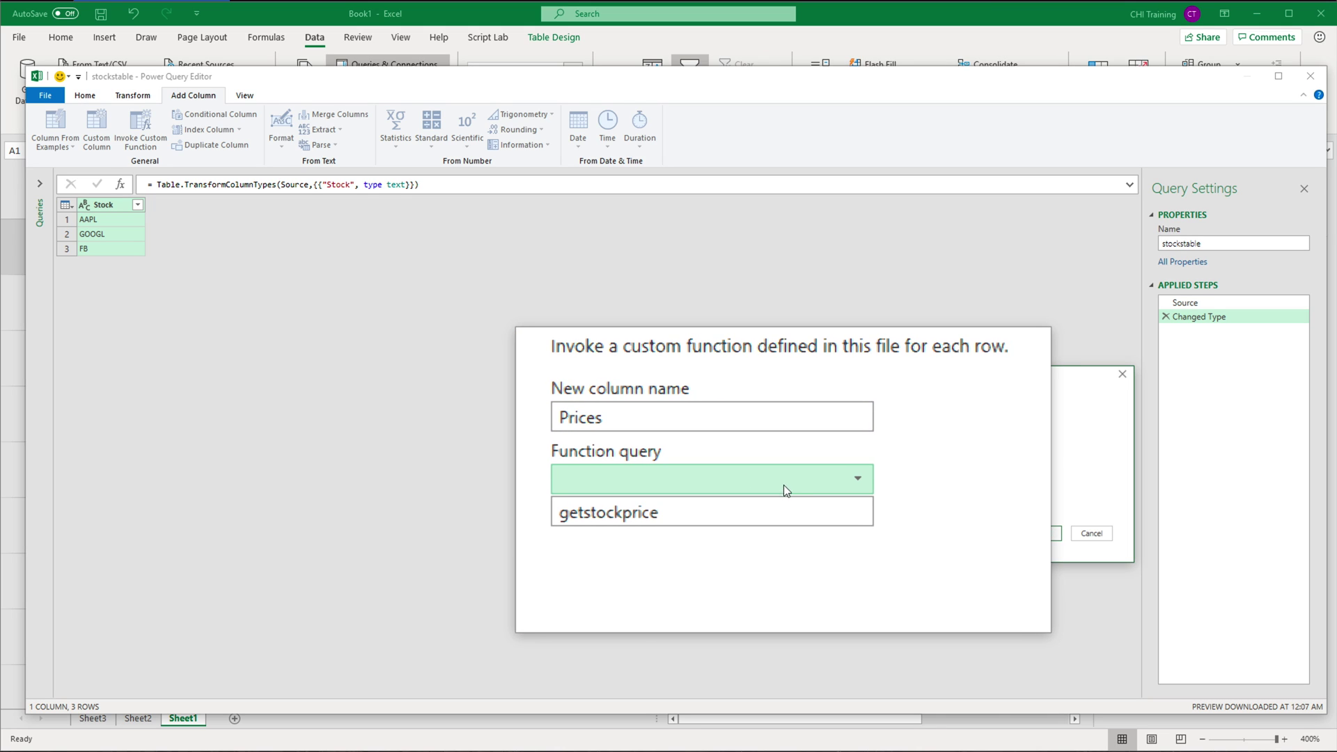
click(745, 500)
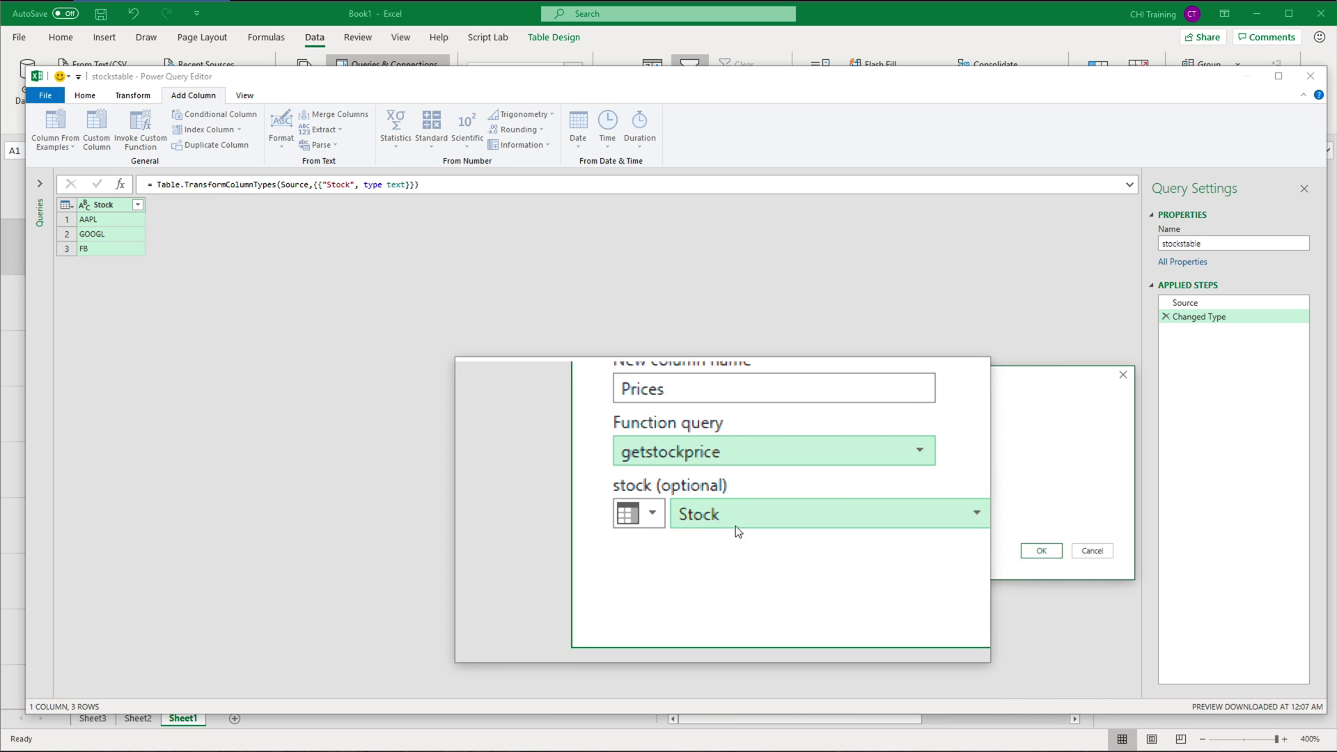
click(738, 521)
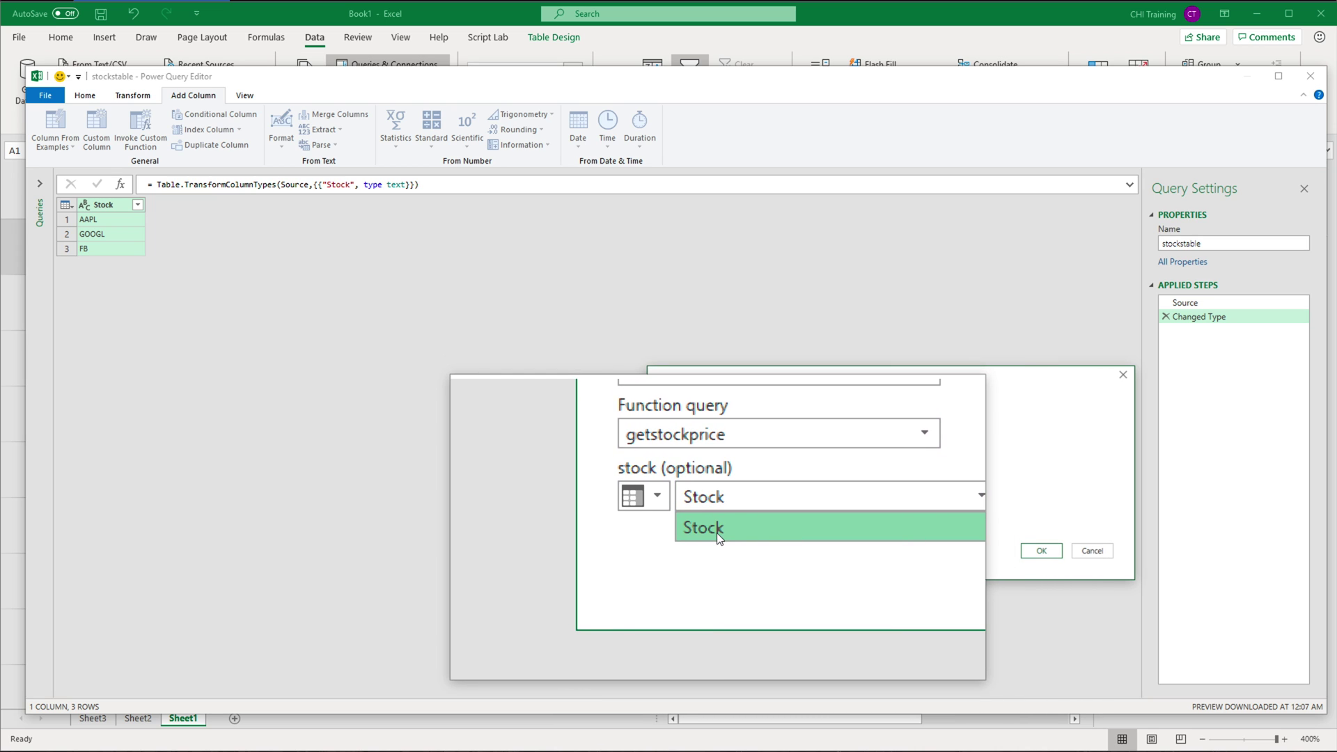
click(716, 533)
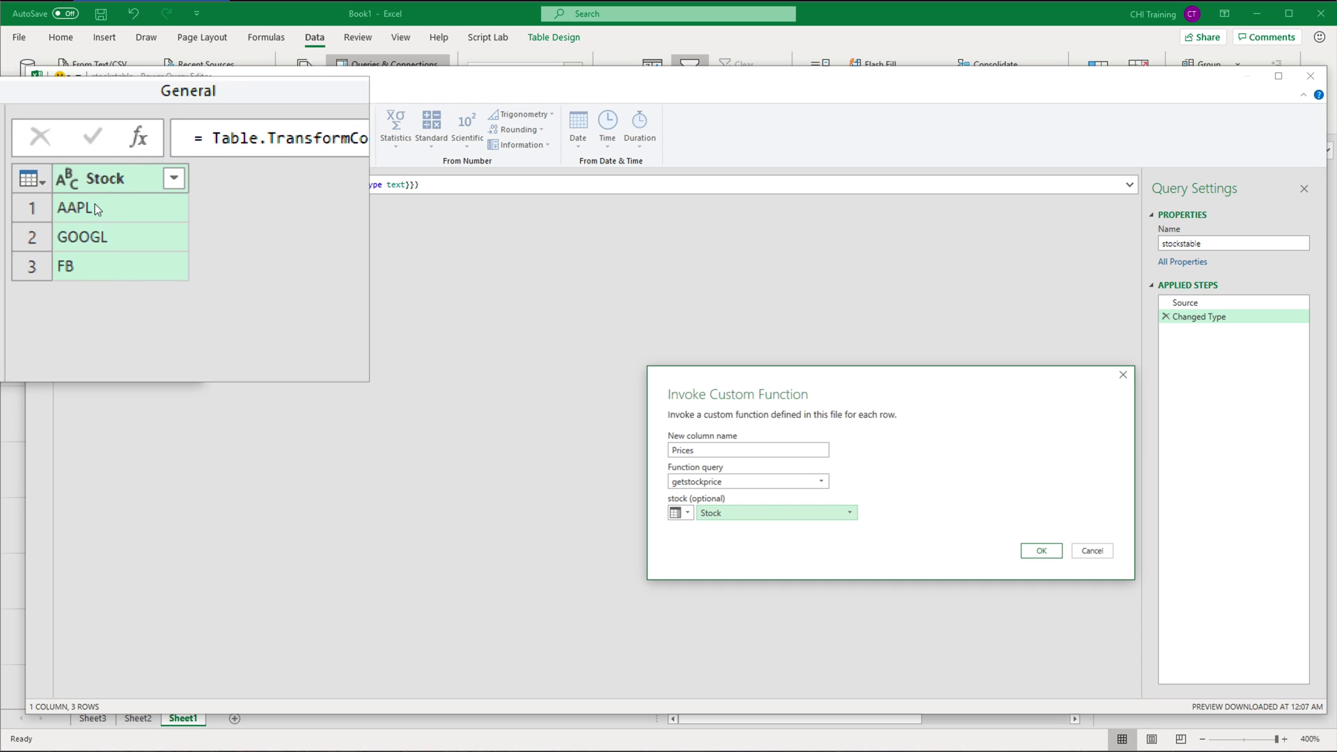
click(1048, 555)
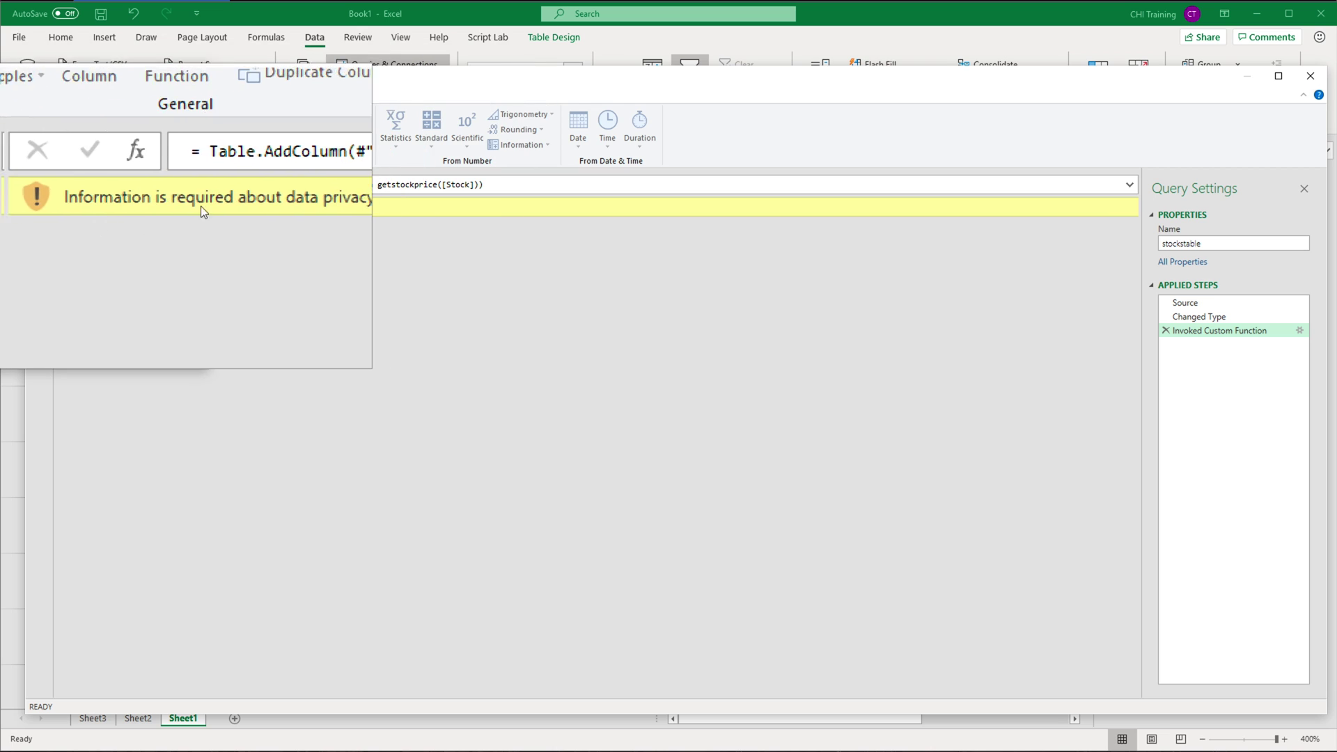
Provide the required data privacy information by ignoring Privacy Levels checks for this file and save the setting
click(291, 209)
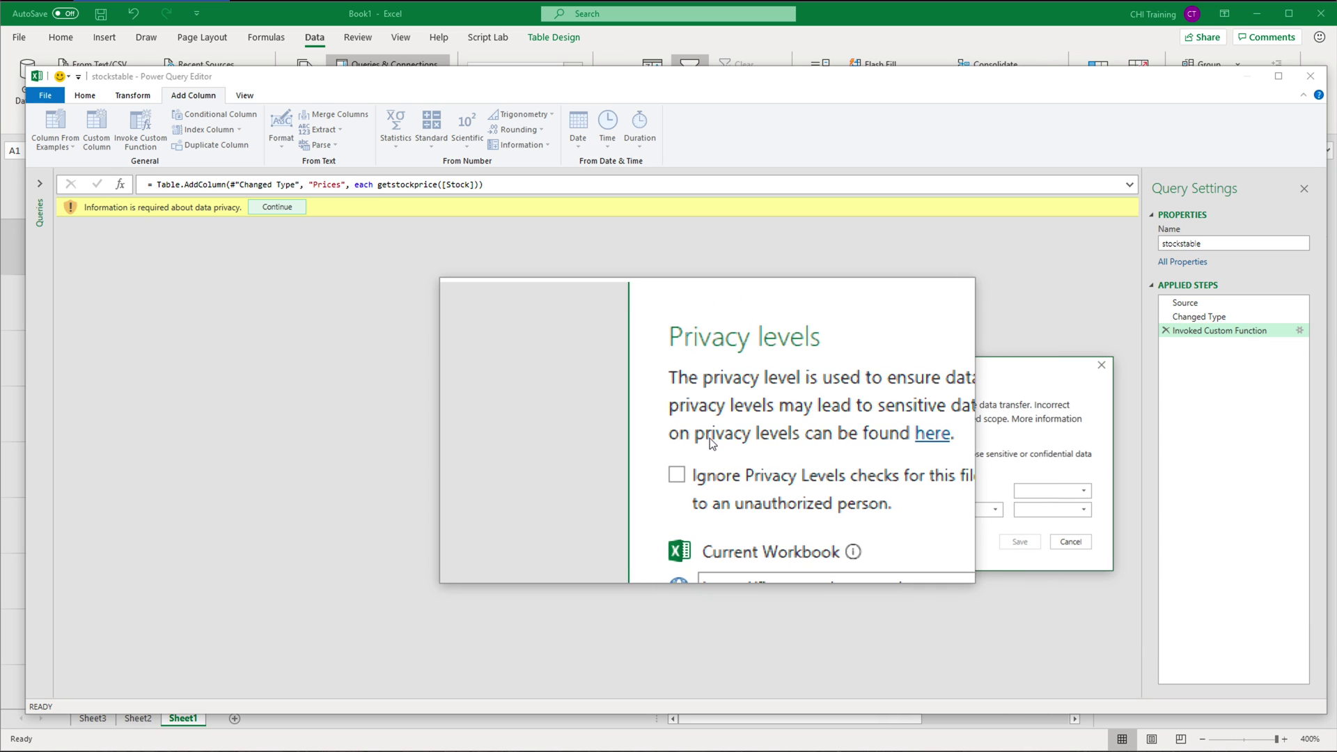
click(693, 454)
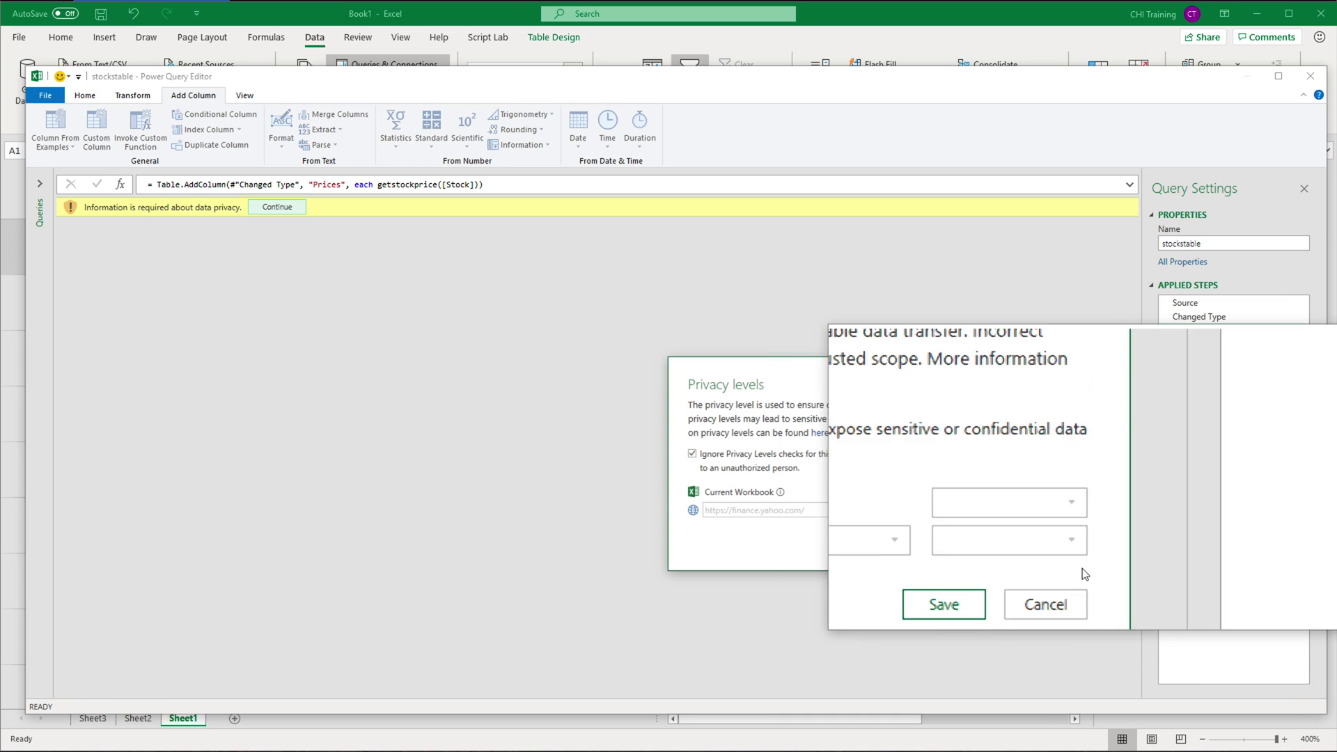
click(1006, 541)
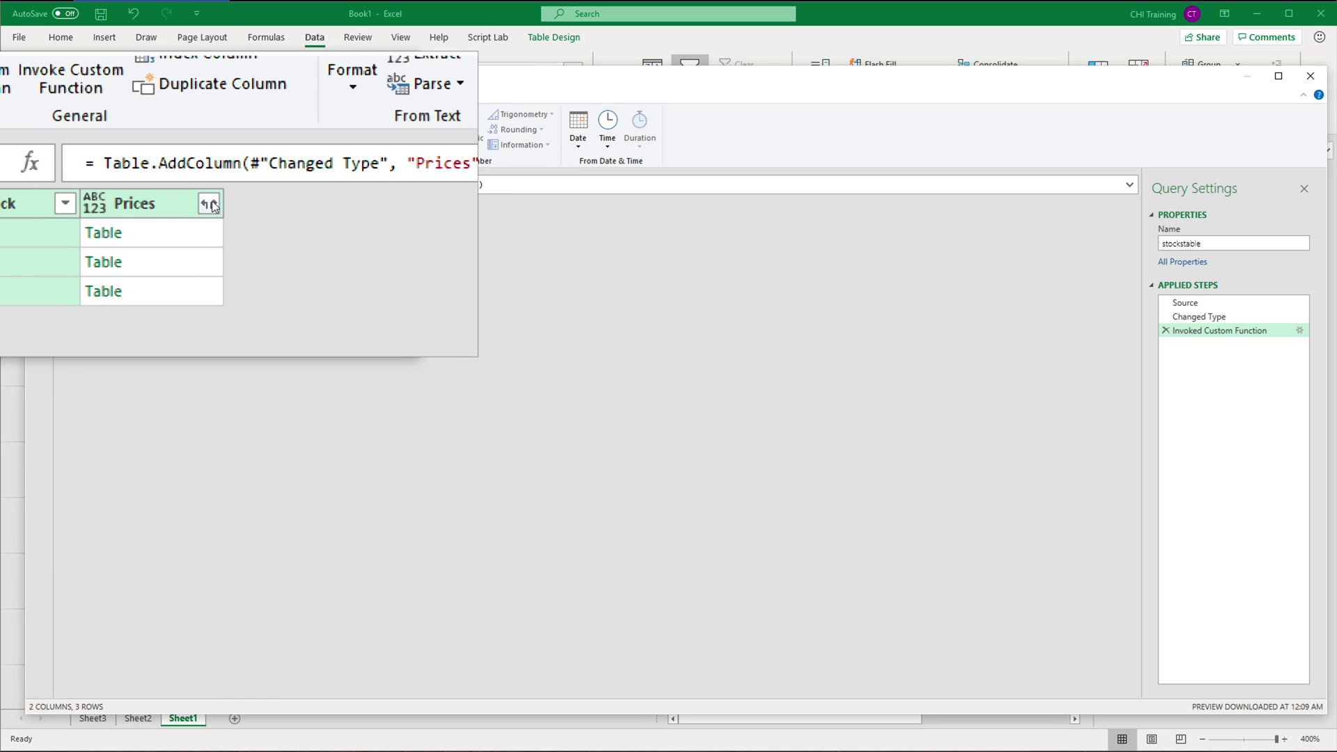
Expand the Prices column into its Text field, keeping the column name prefix, and close and load the query to a worksheet
click(210, 206)
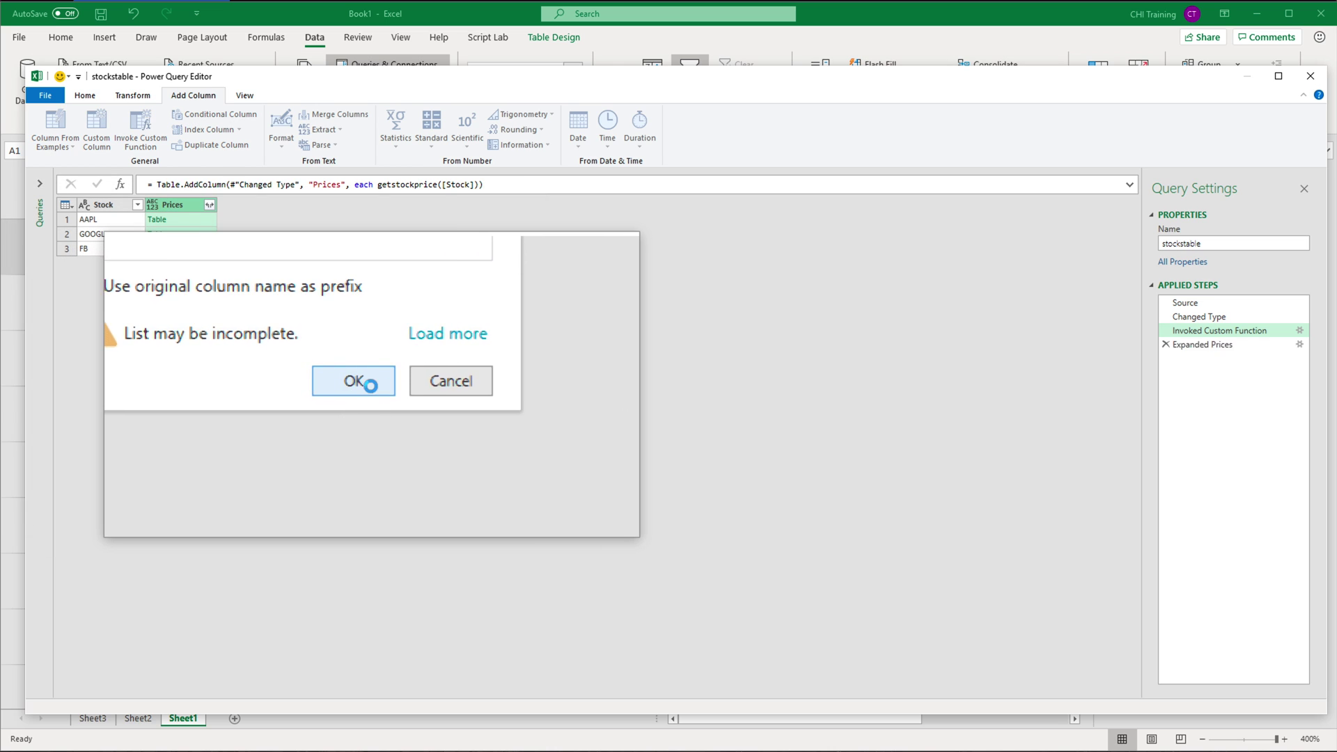
click(375, 390)
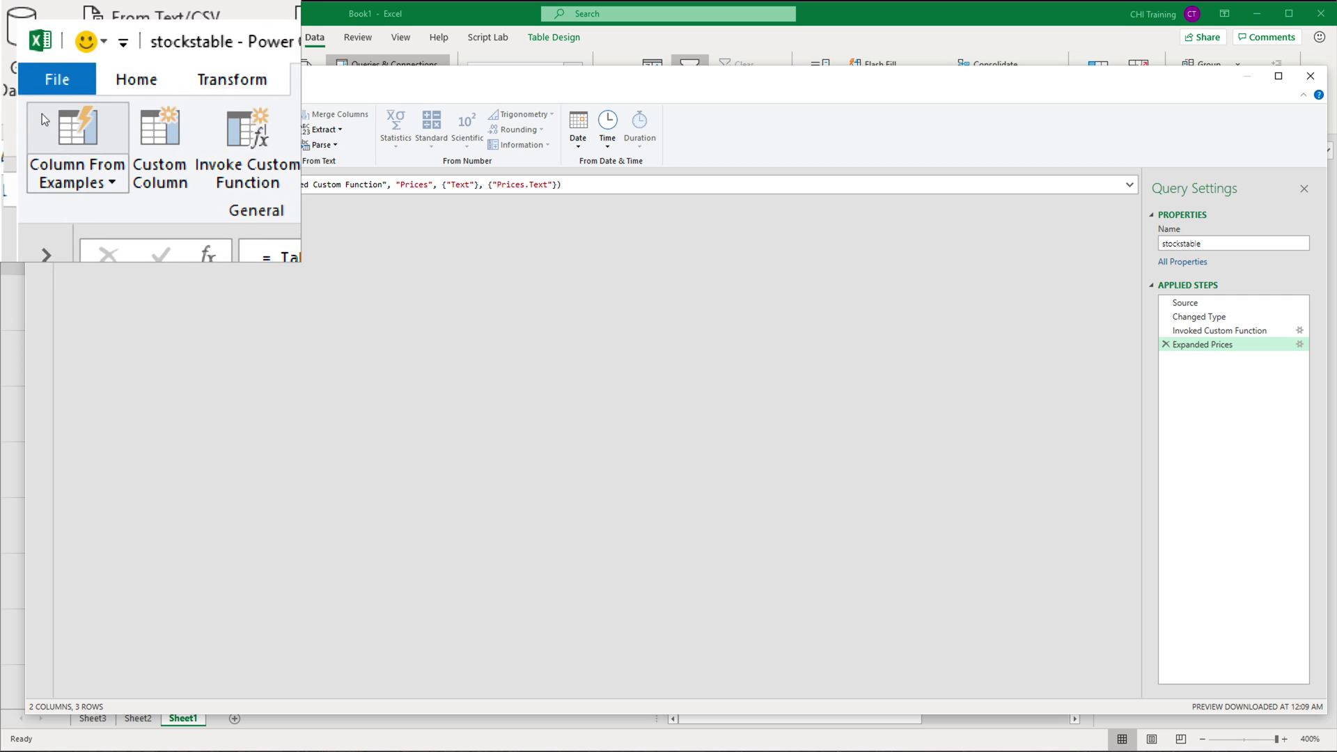
click(98, 101)
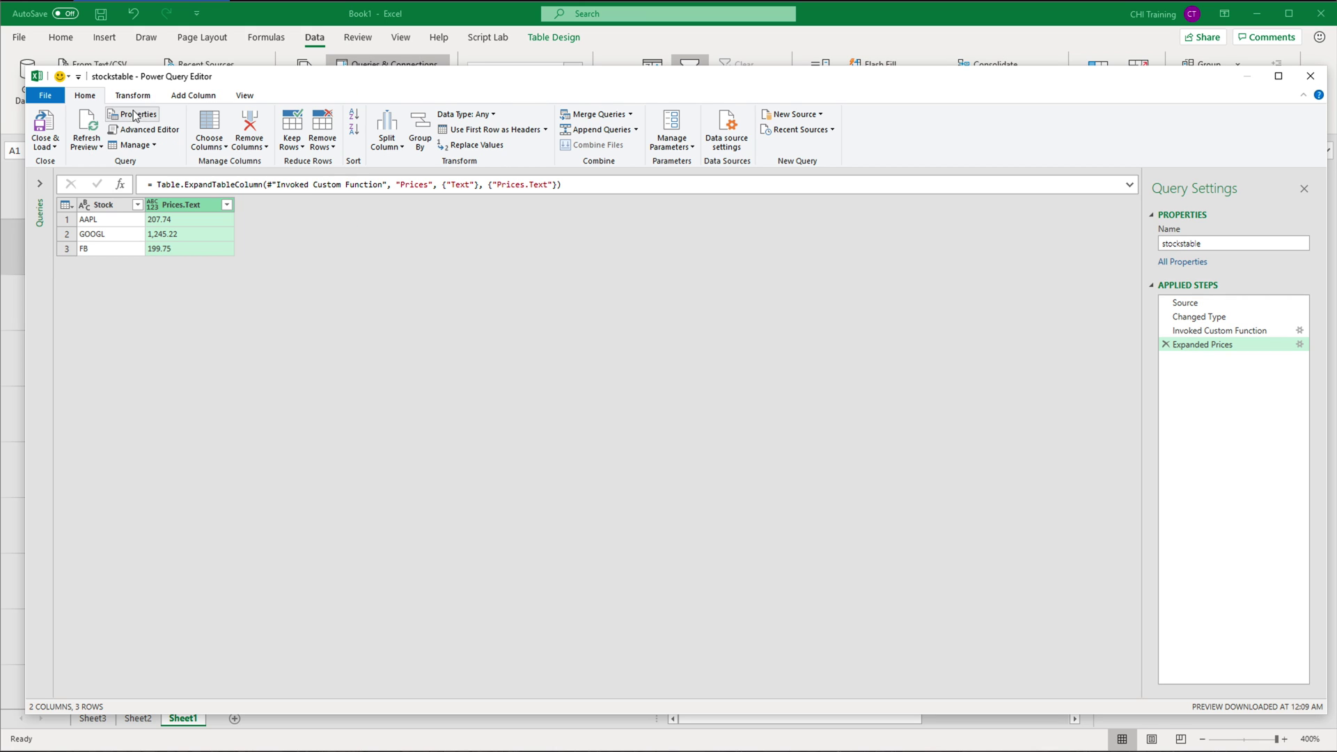
click(55, 148)
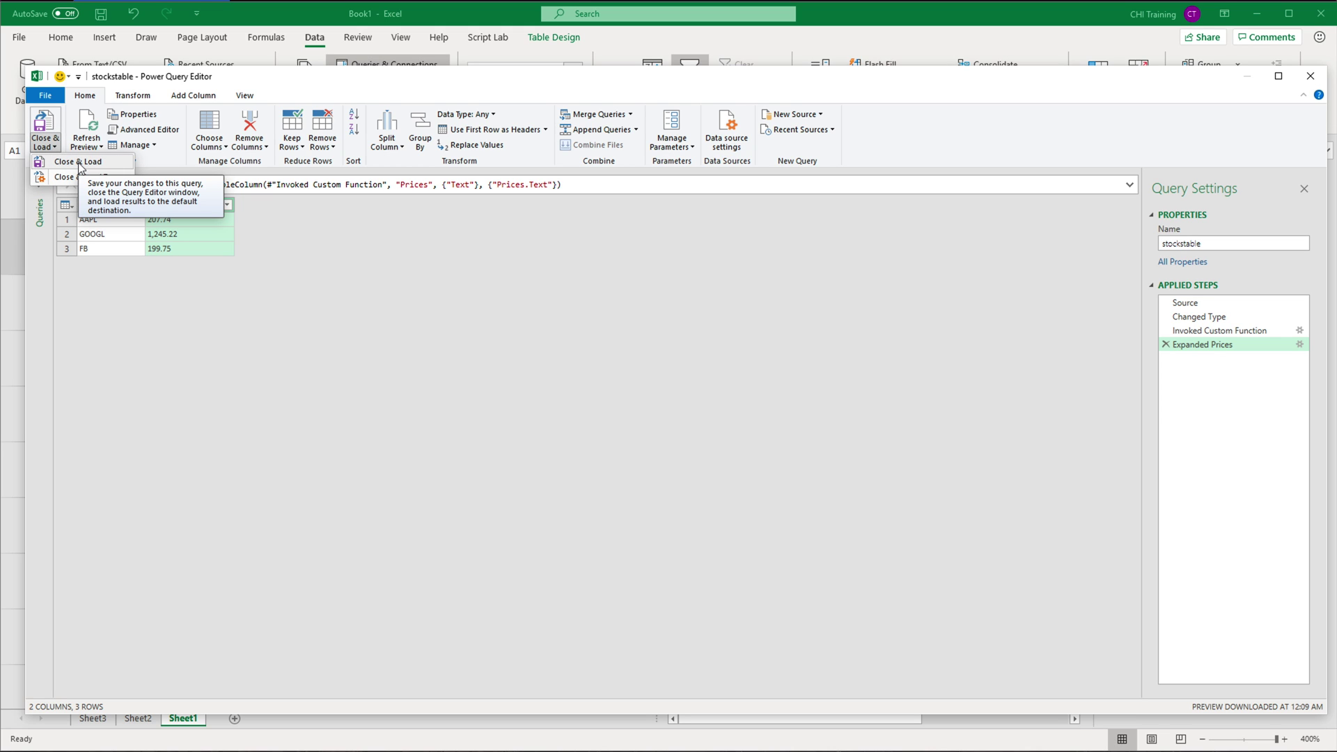
click(79, 163)
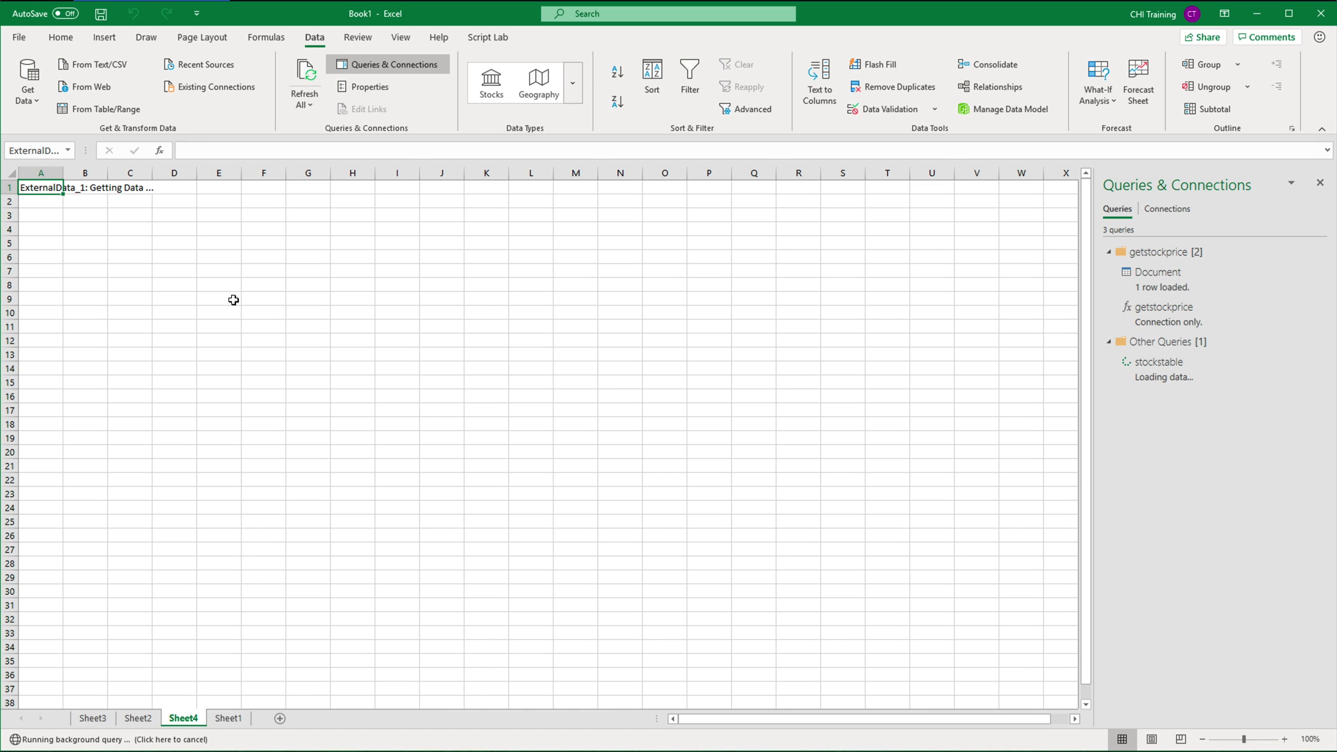
ctrl+scroll(156, 468, up, 16)
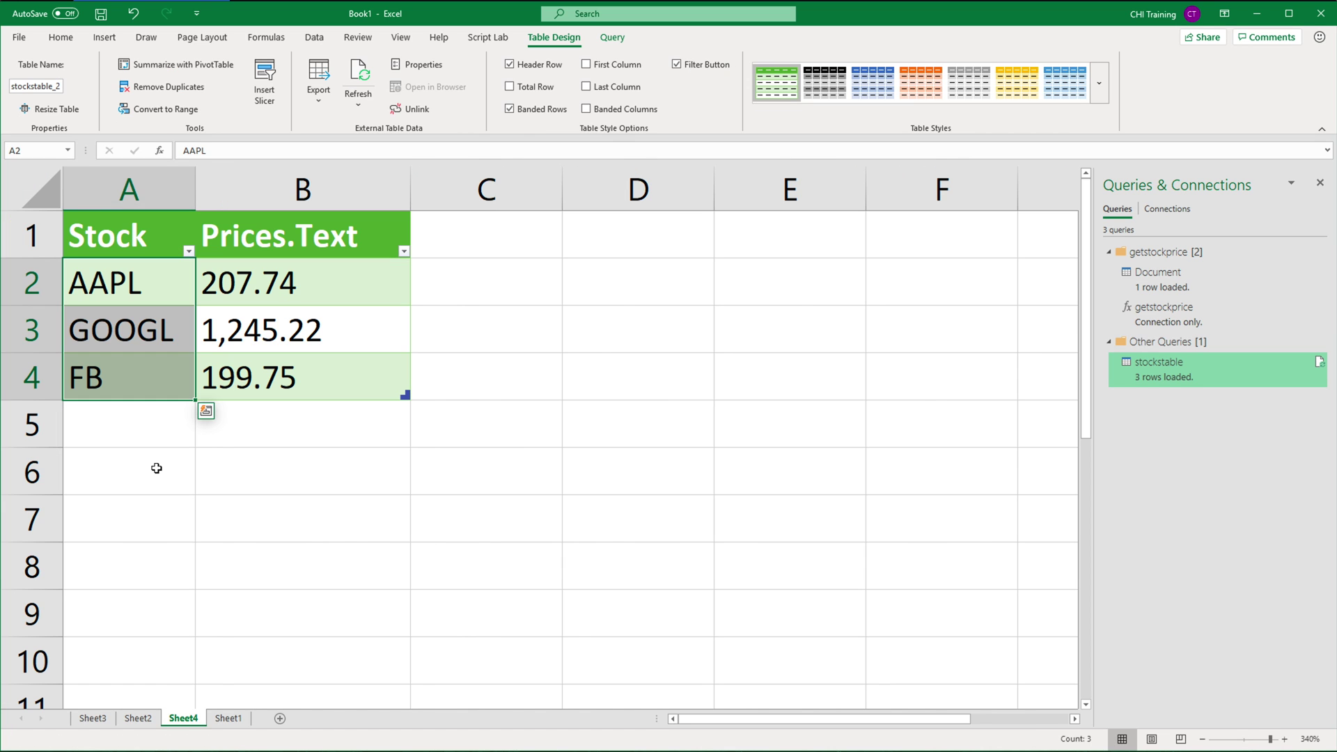
drag(252, 285, 272, 374)
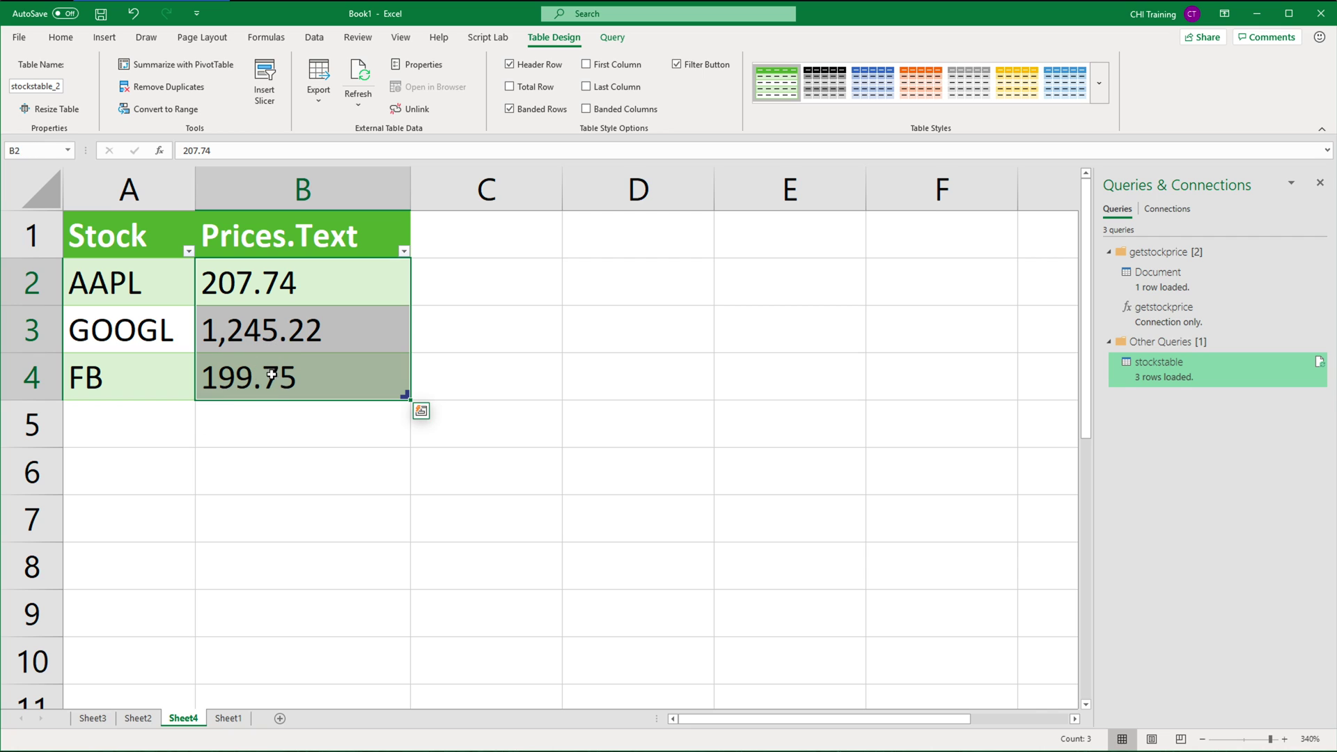
Add the ticker AMZN in cell A5 on Sheet1 as a new row of the stock table
click(228, 719)
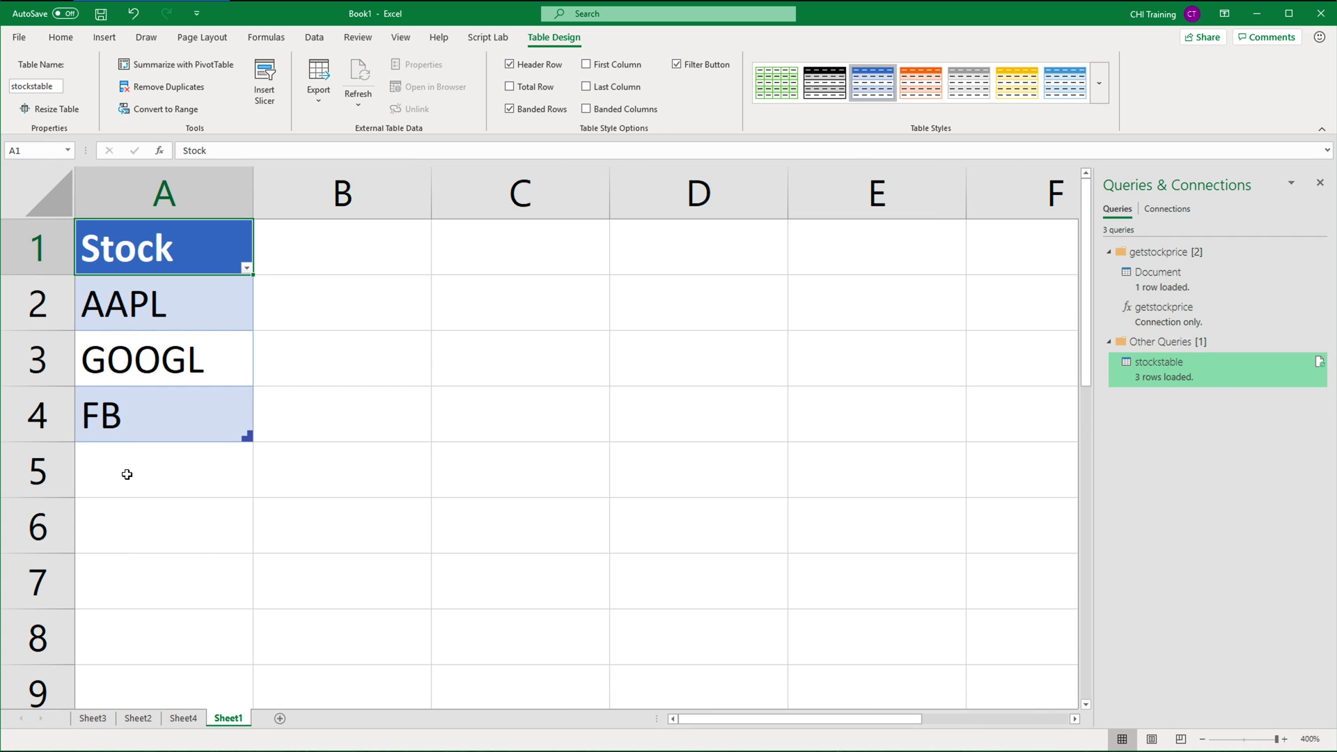
click(124, 465)
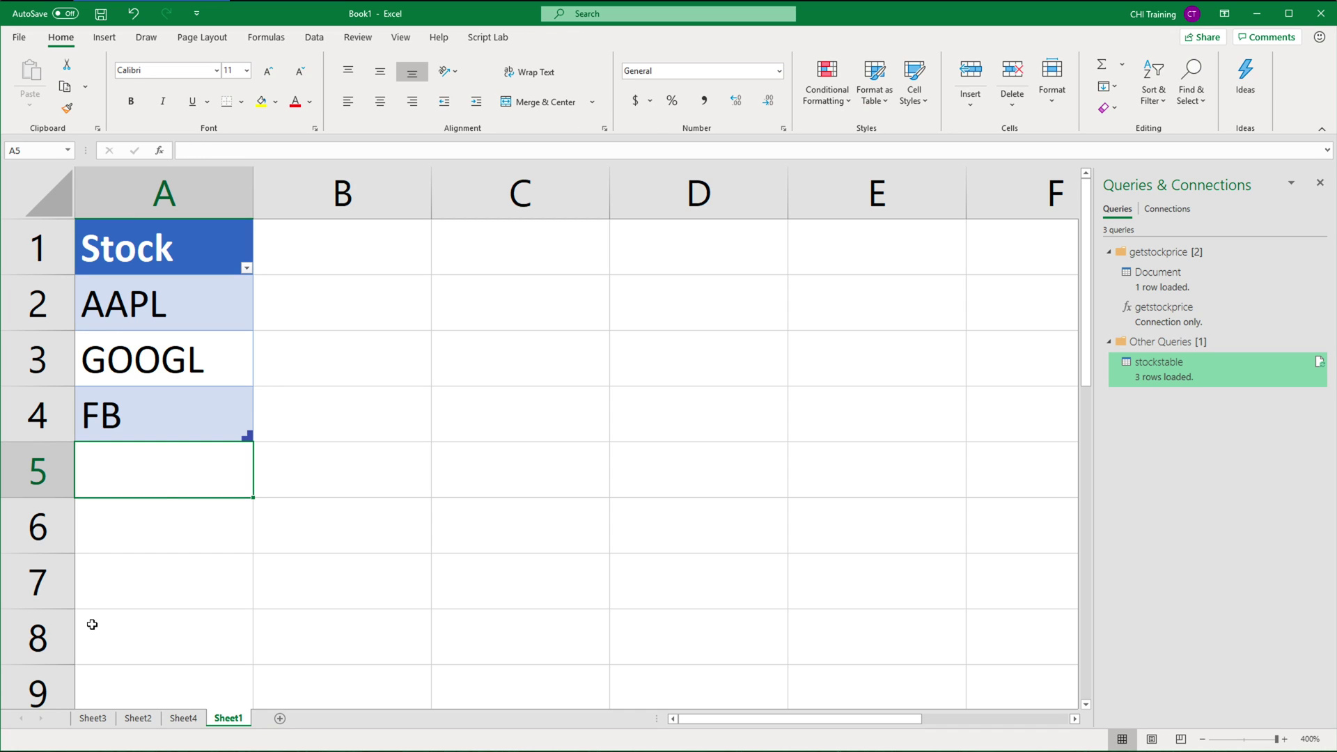
text(AMZN)
key(Return)
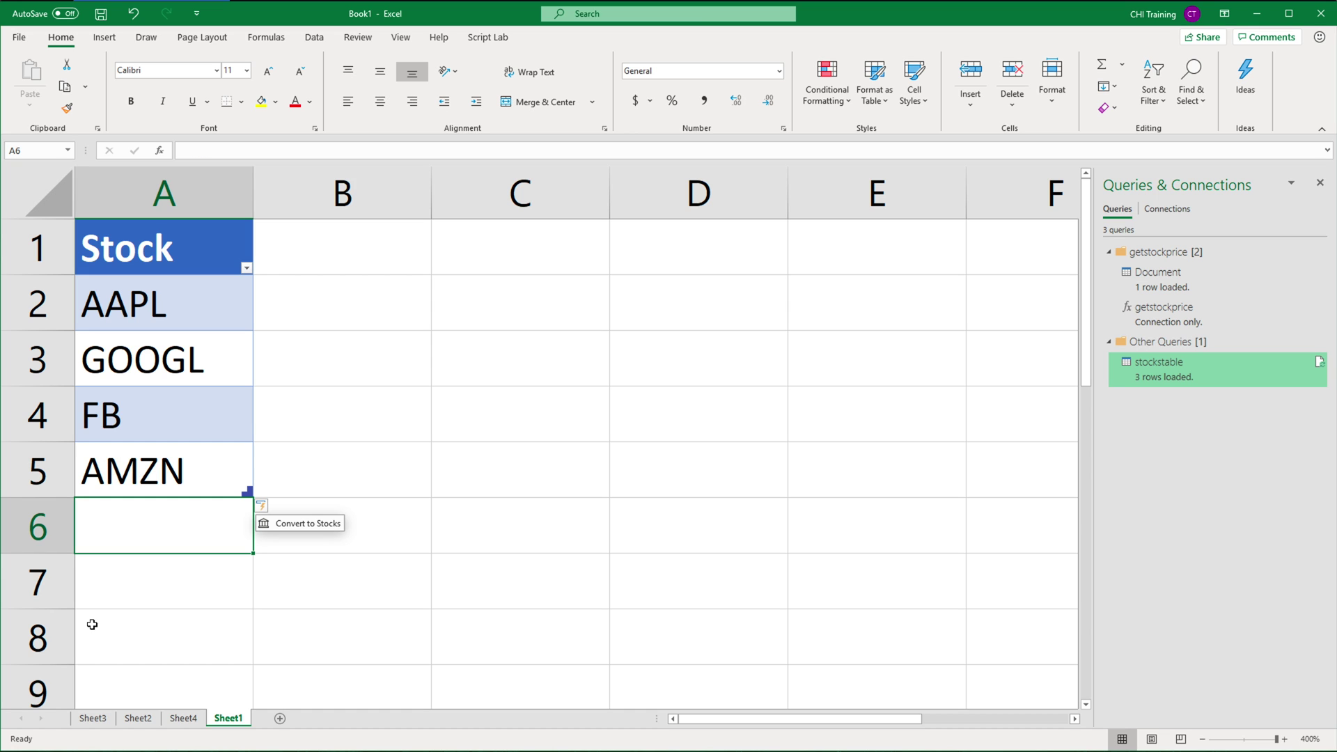
Refresh the stockstable query from Sheet4 and select the AMZN price in the loaded results
click(182, 719)
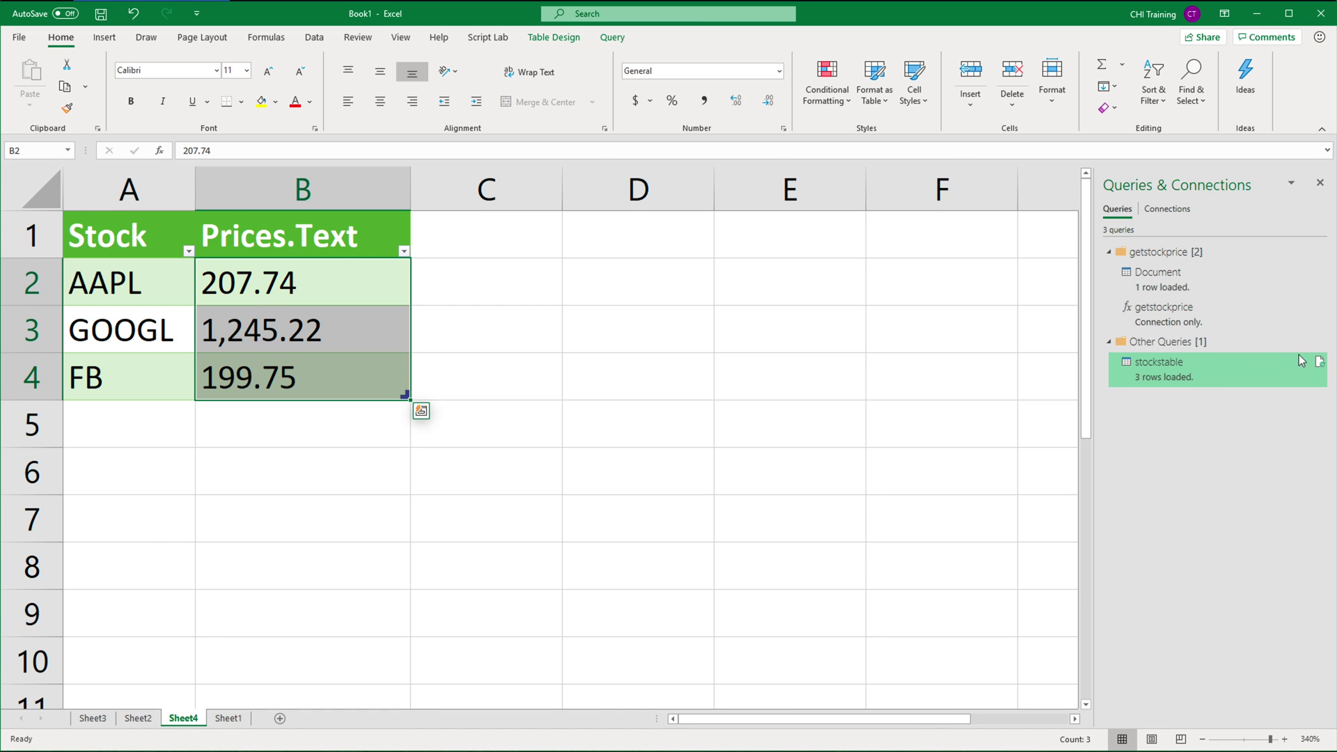
click(1320, 362)
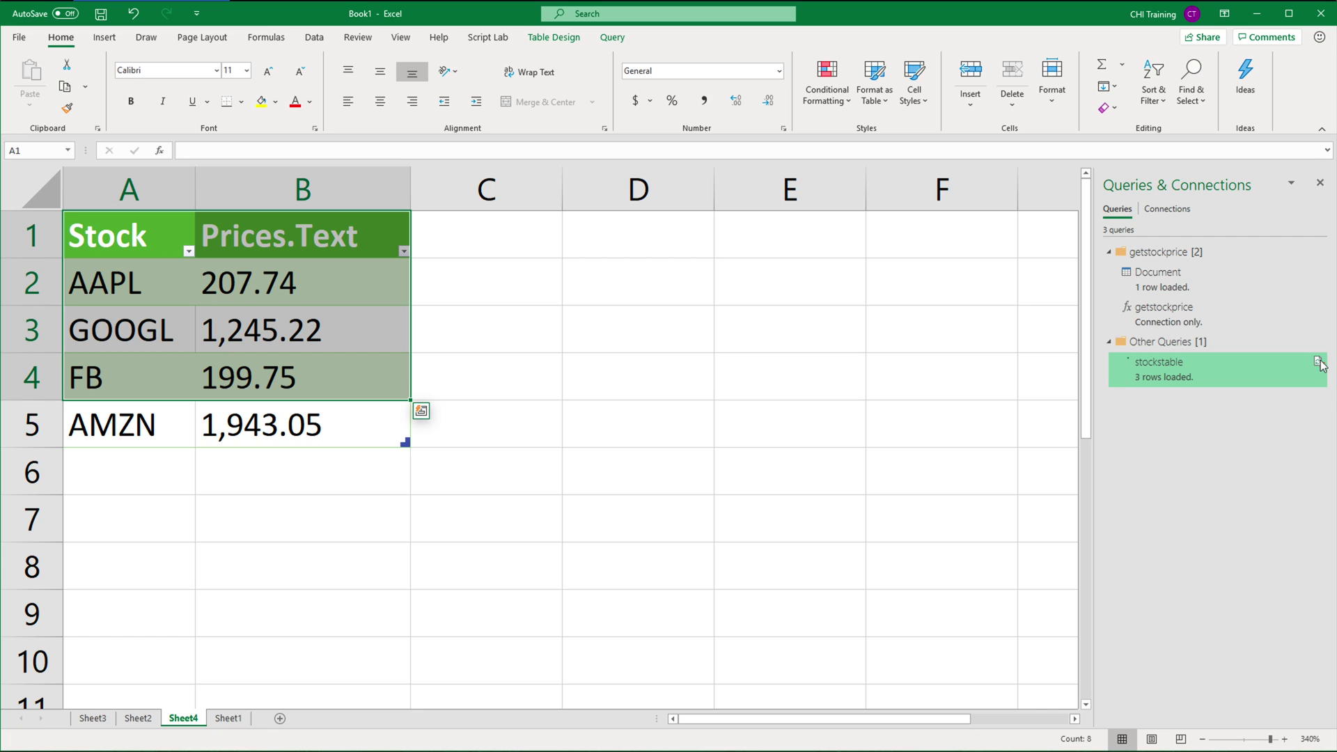
mouse_move(1321, 365)
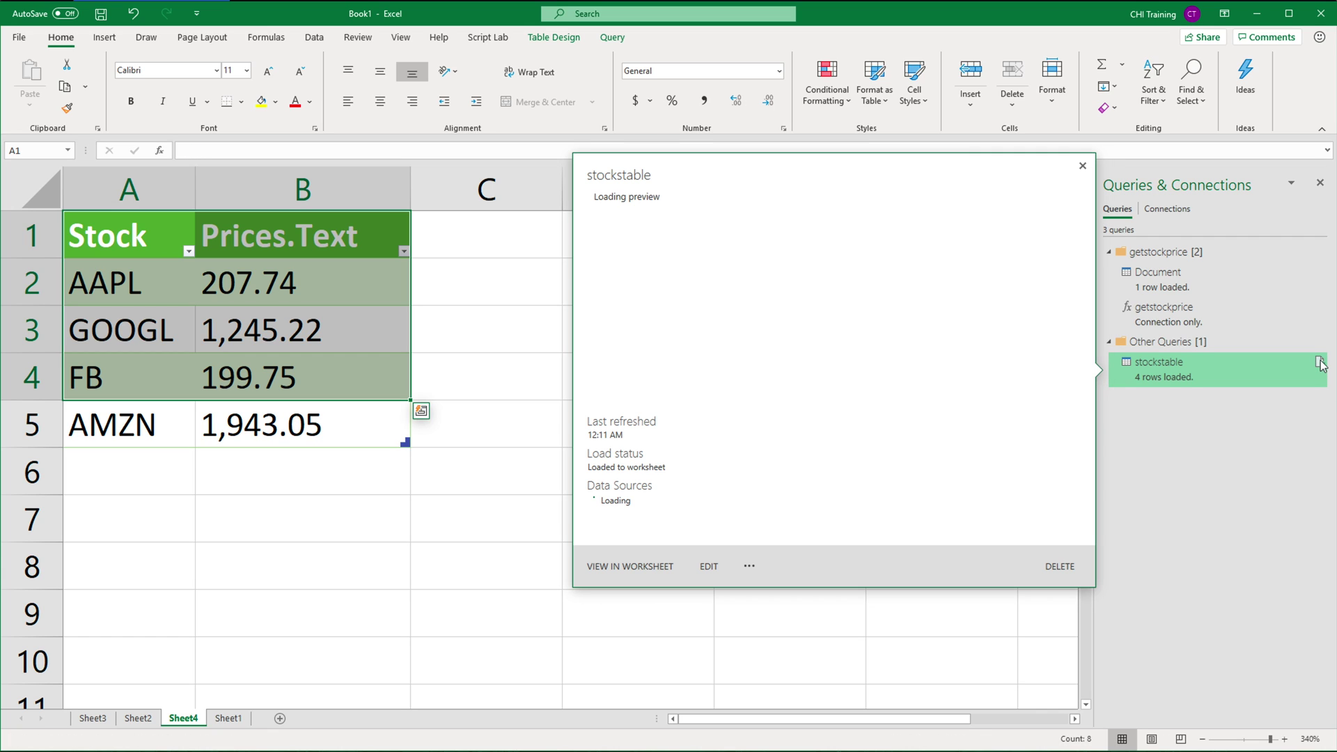
click(277, 437)
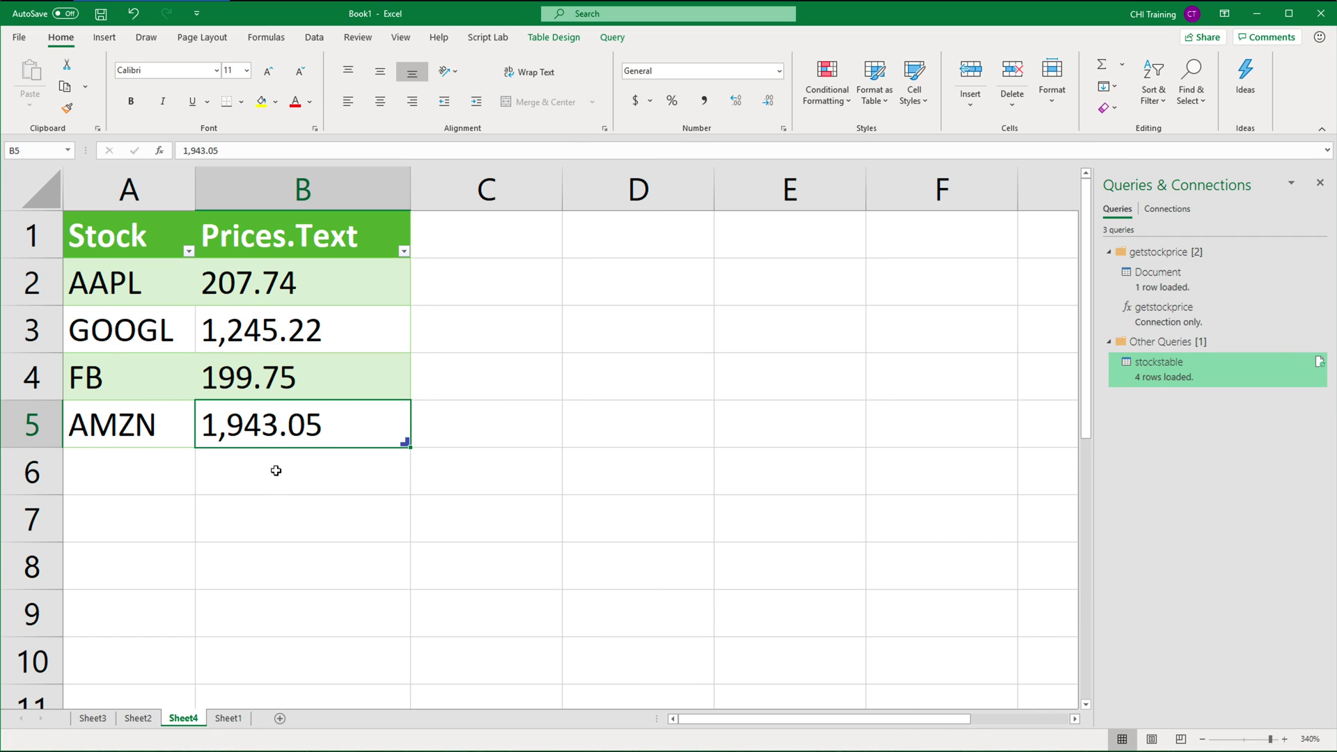